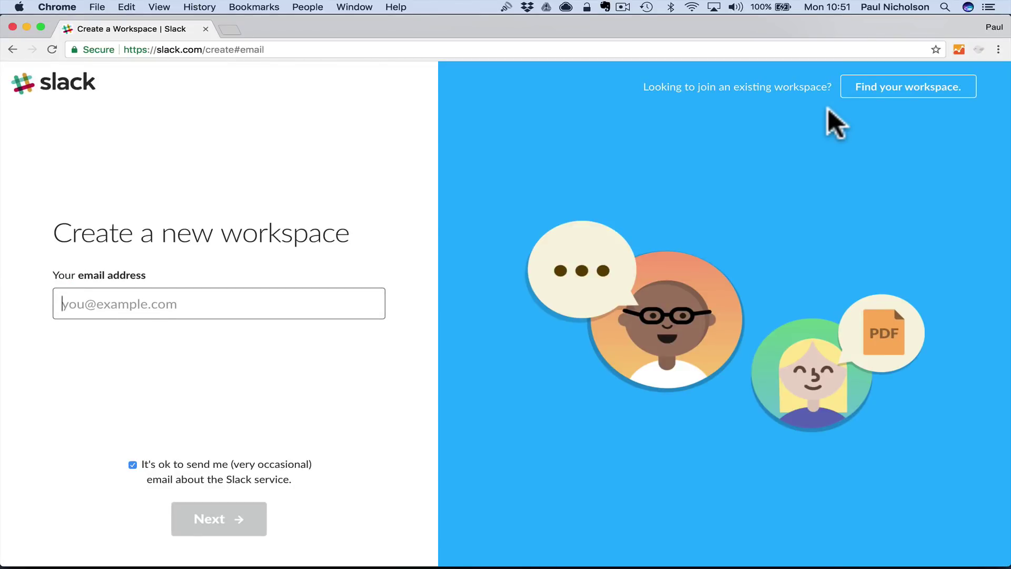
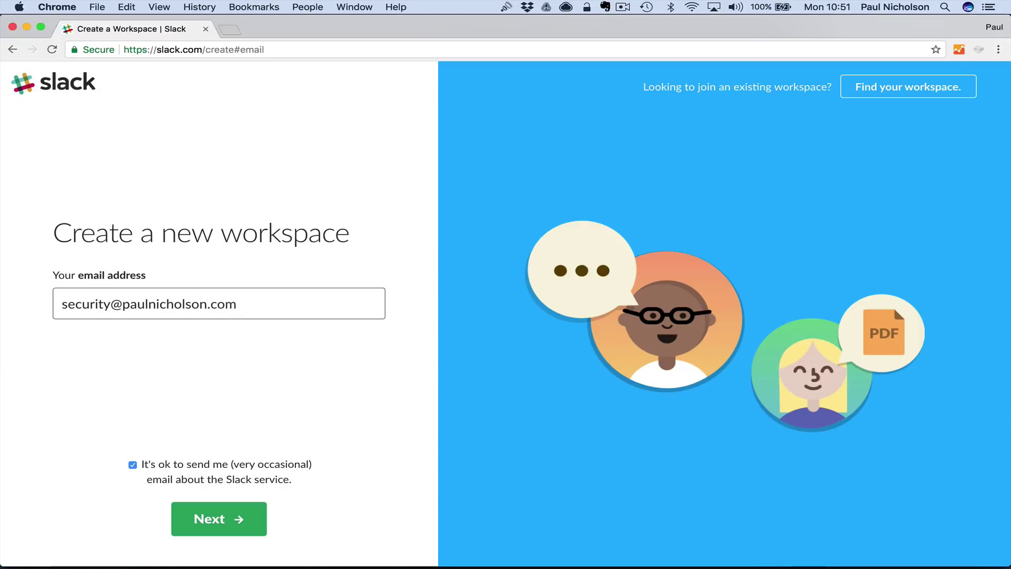
Enter the sign-up email address, decline Slack's marketing emails, and submit it.
left_click(132, 464)
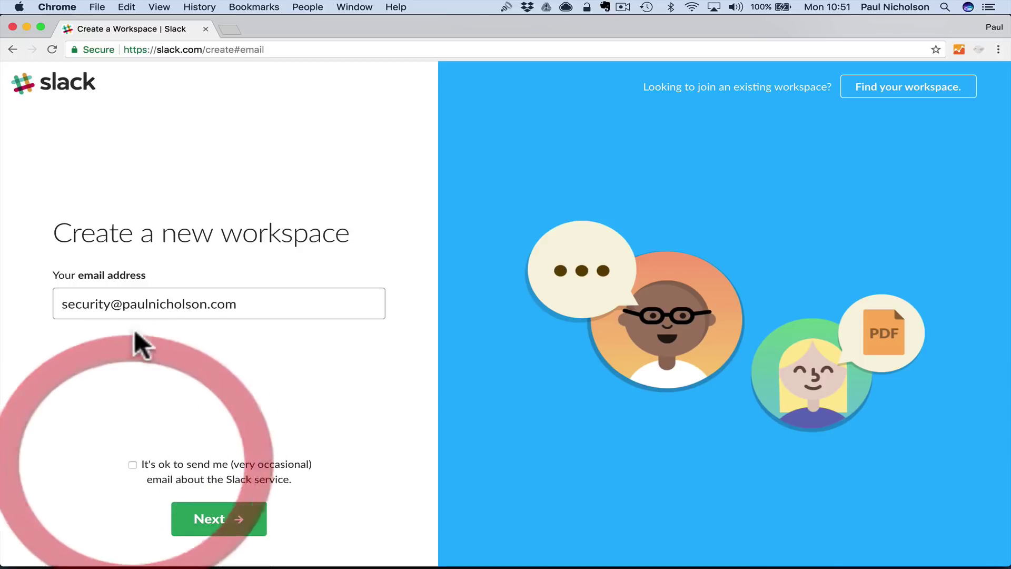
left_click(237, 517)
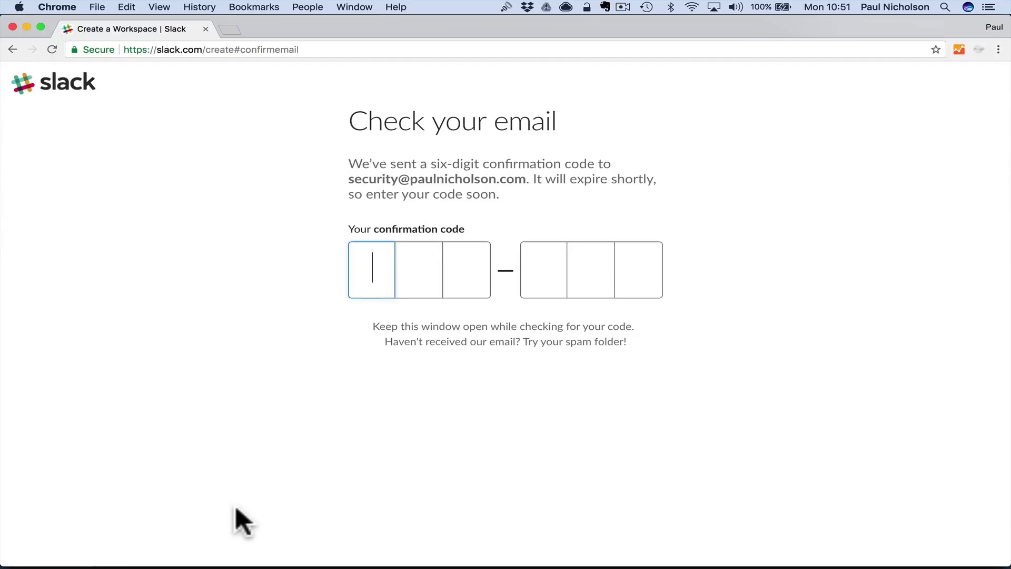
In Mail, discard the unfinished draft and read the code in Slack's confirmation email.
left_click(506, 559)
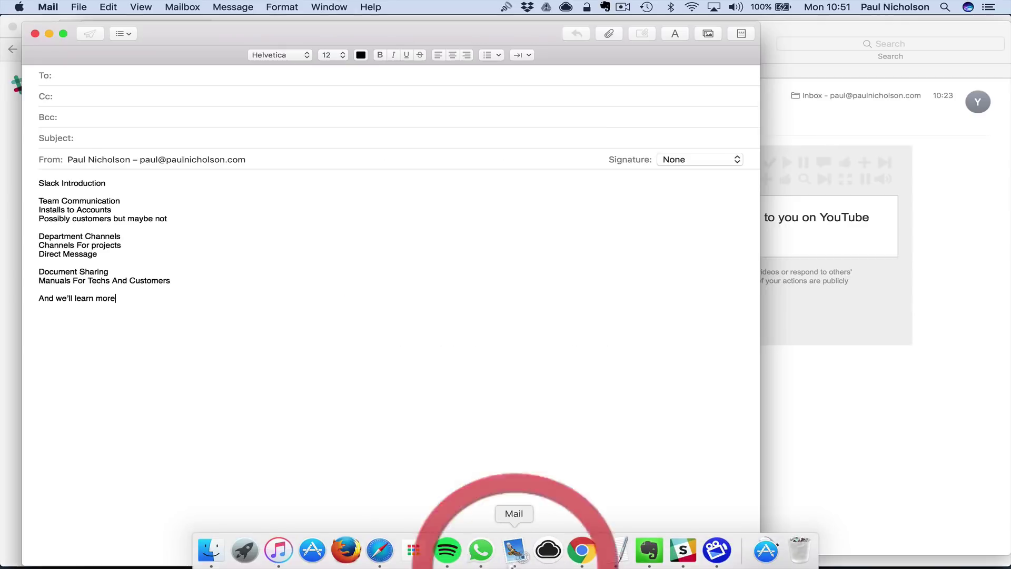
left_click(35, 33)
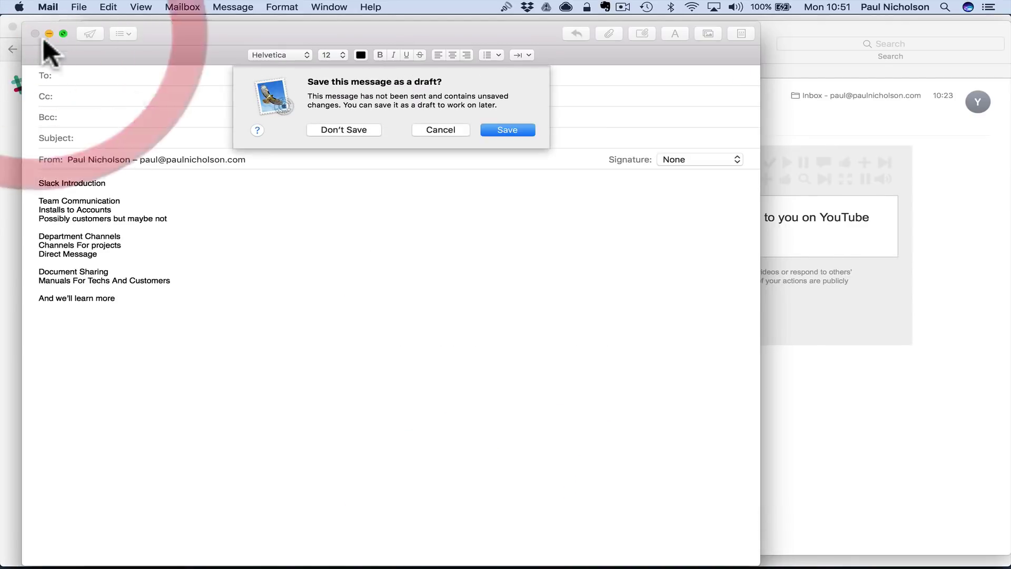
left_click(366, 130)
left_click(305, 120)
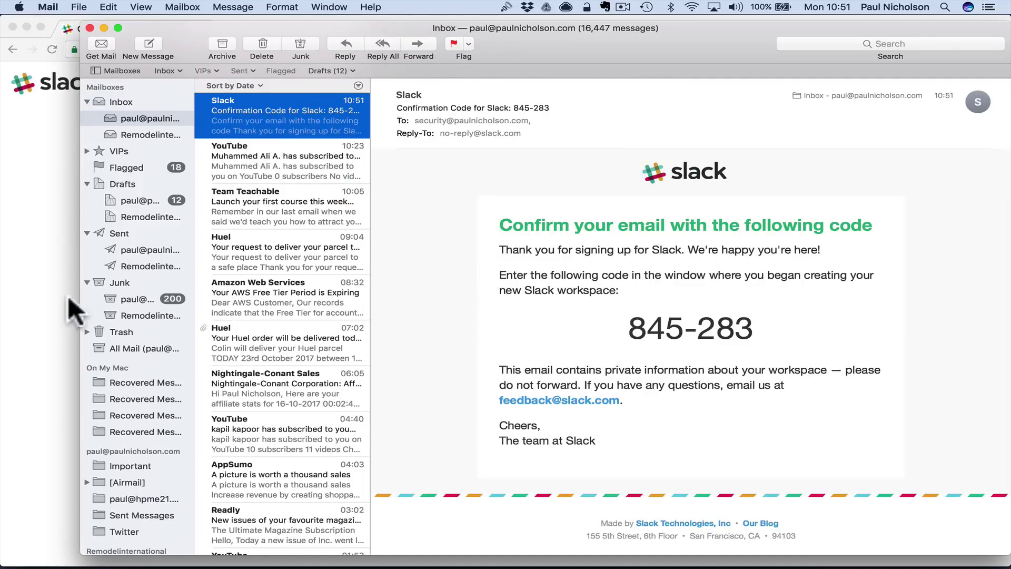
left_click(64, 301)
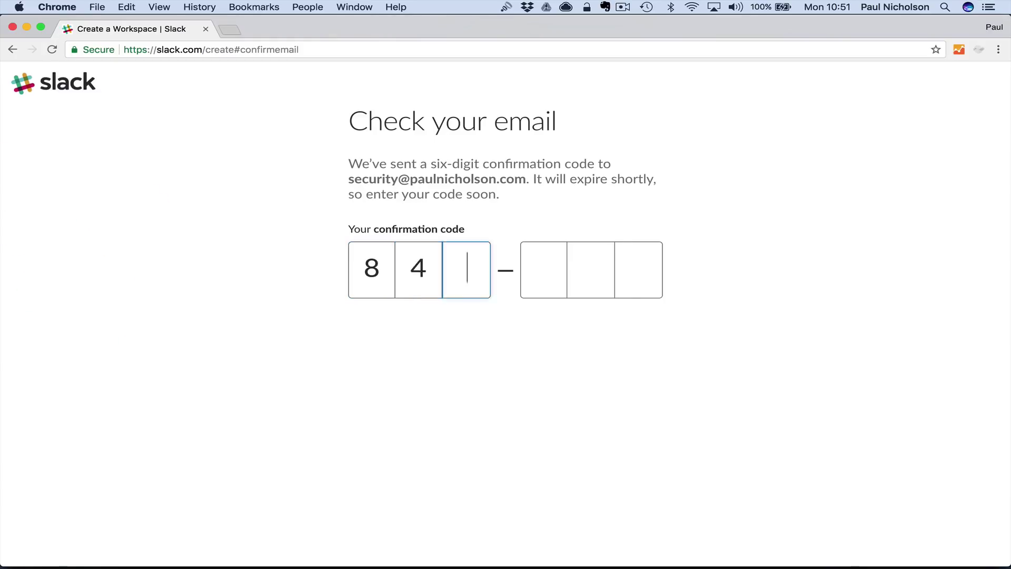
mouse_move(606, 556)
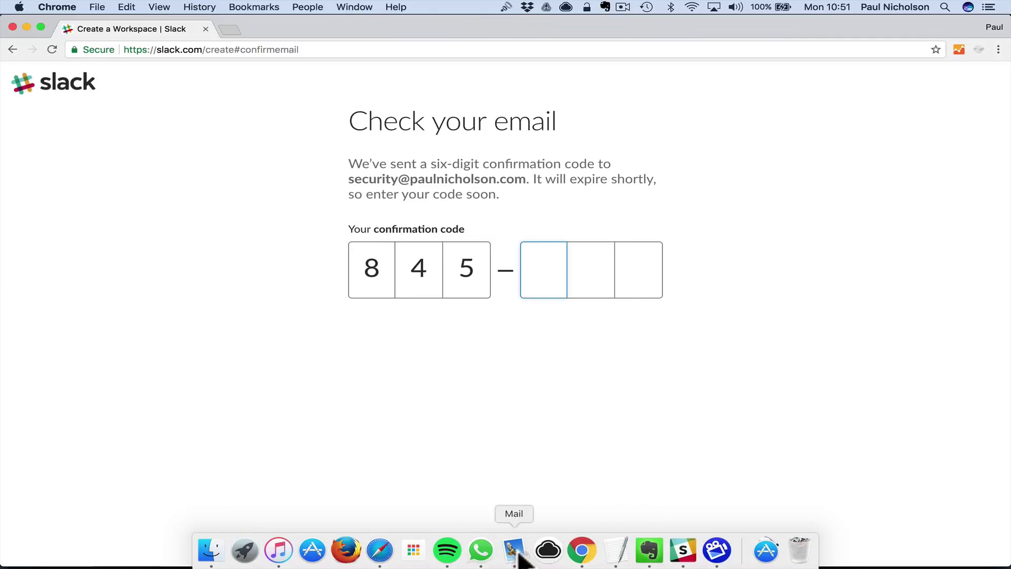
left_click(518, 552)
left_click(16, 402)
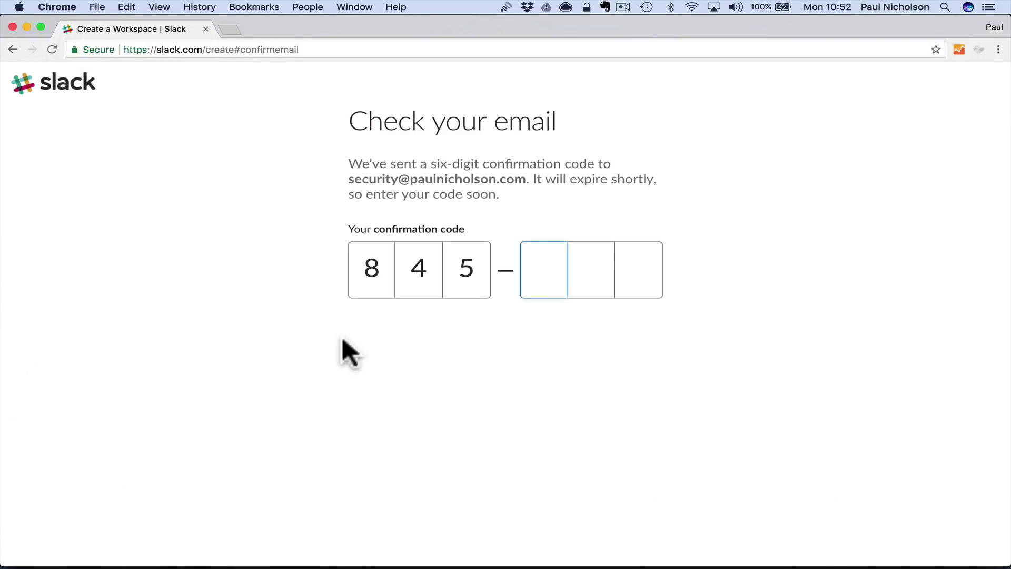
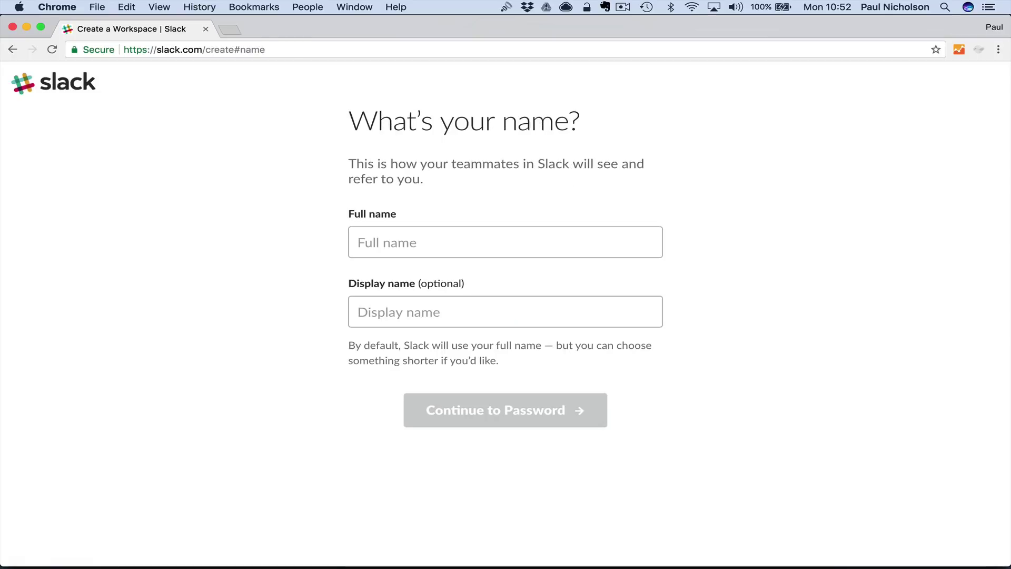
Fill in the full name and display name, then set the account password.
left_click(421, 242)
type("Paul Nicholons")
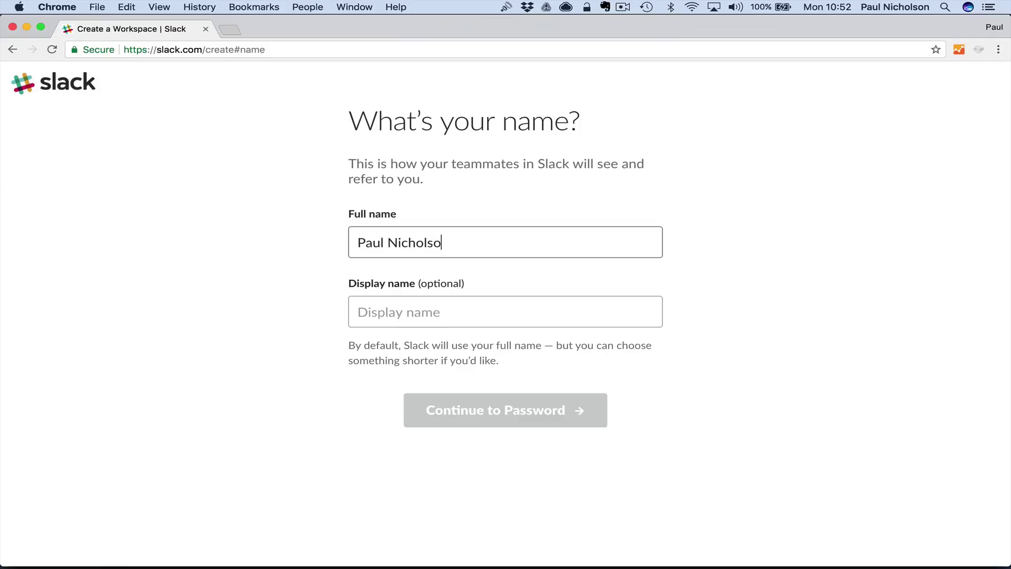
type("n")
key("Tab")
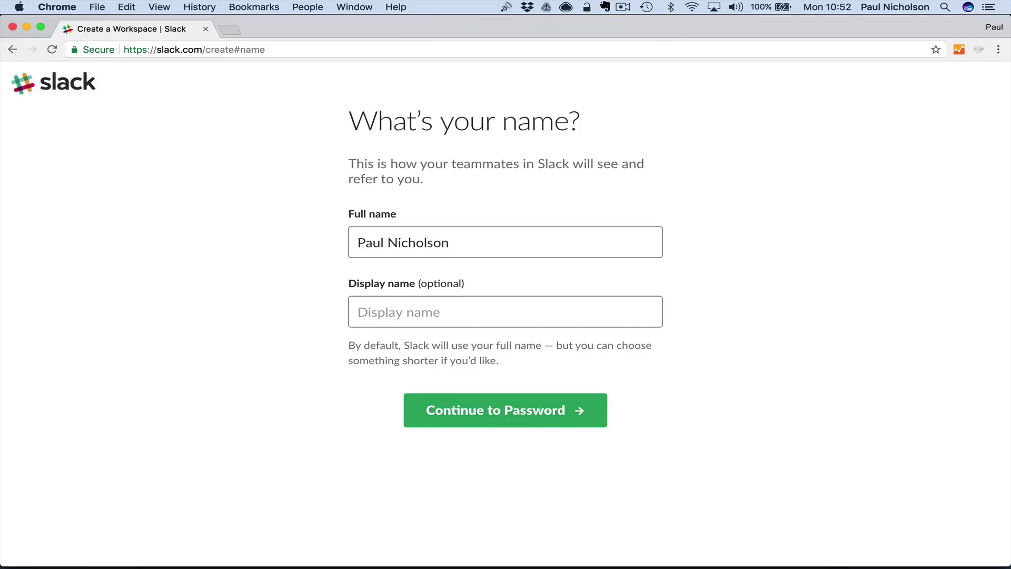
type("Paul")
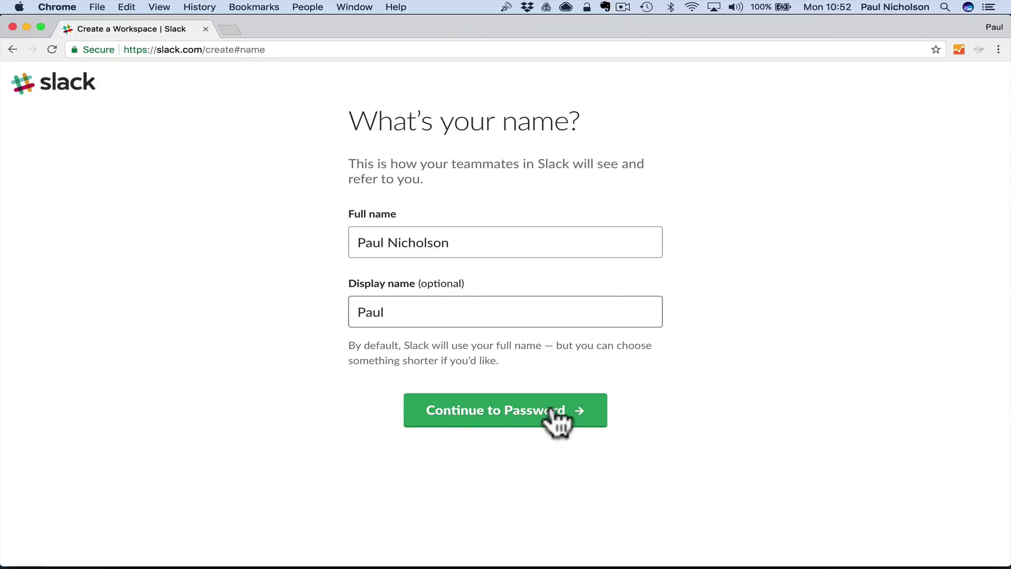
left_click(553, 412)
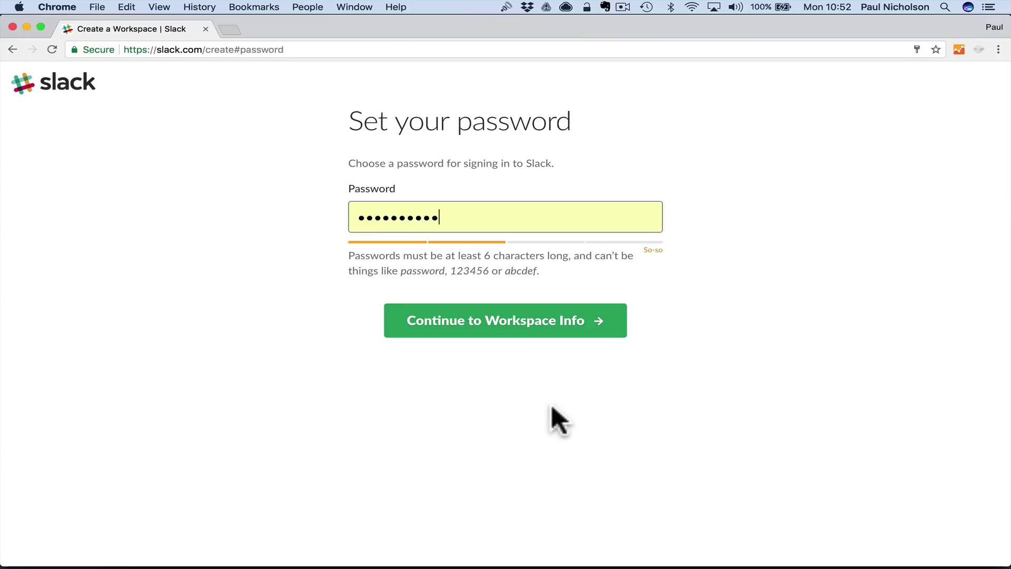
key("BackSpace")
key("BackSpace")
key("BackSpace")
key("BackSpace")
key("BackSpace")
key("BackSpace")
key("BackSpace")
key("BackSpace")
key("BackSpace")
key("BackSpace")
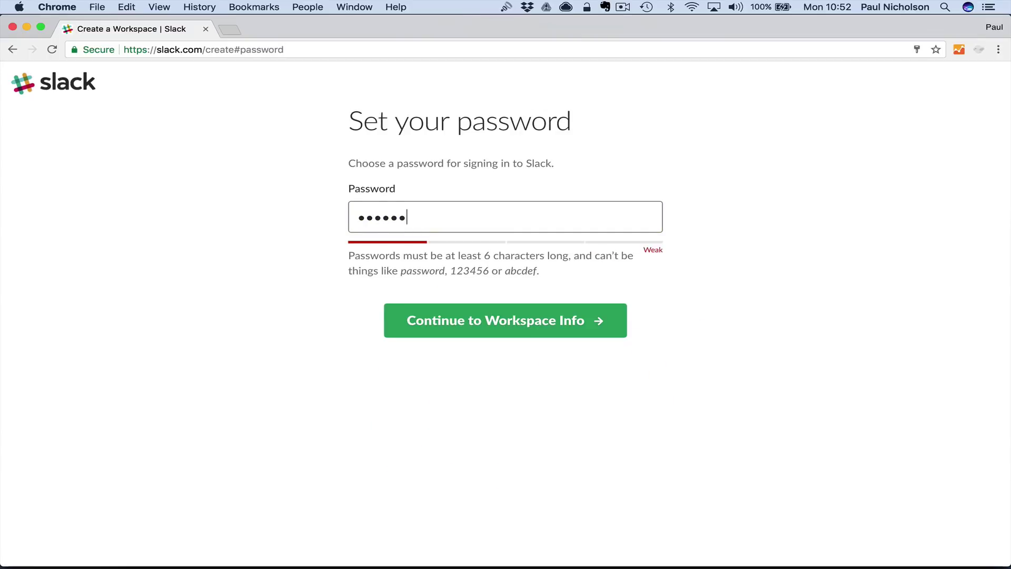
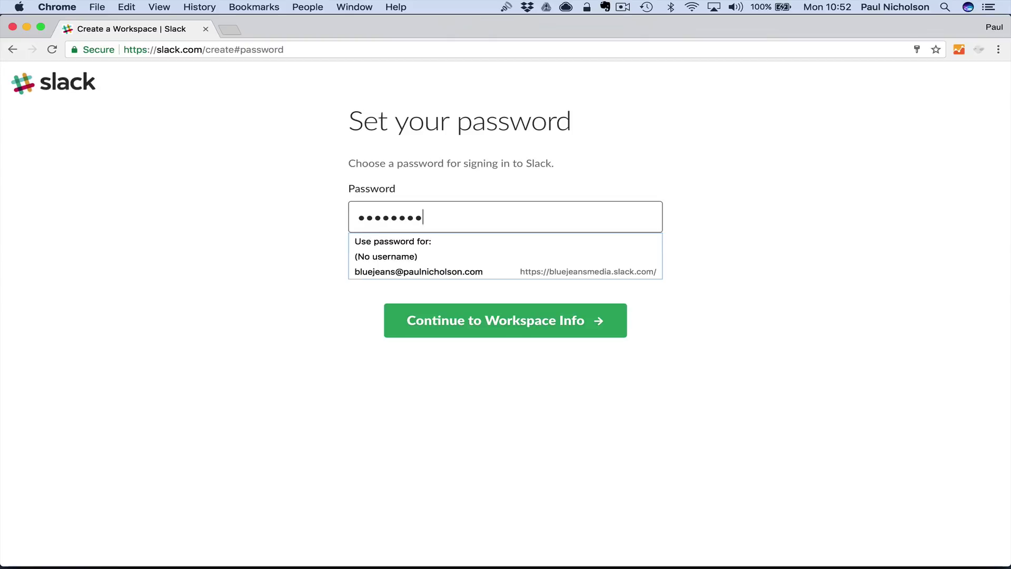
left_click(524, 313)
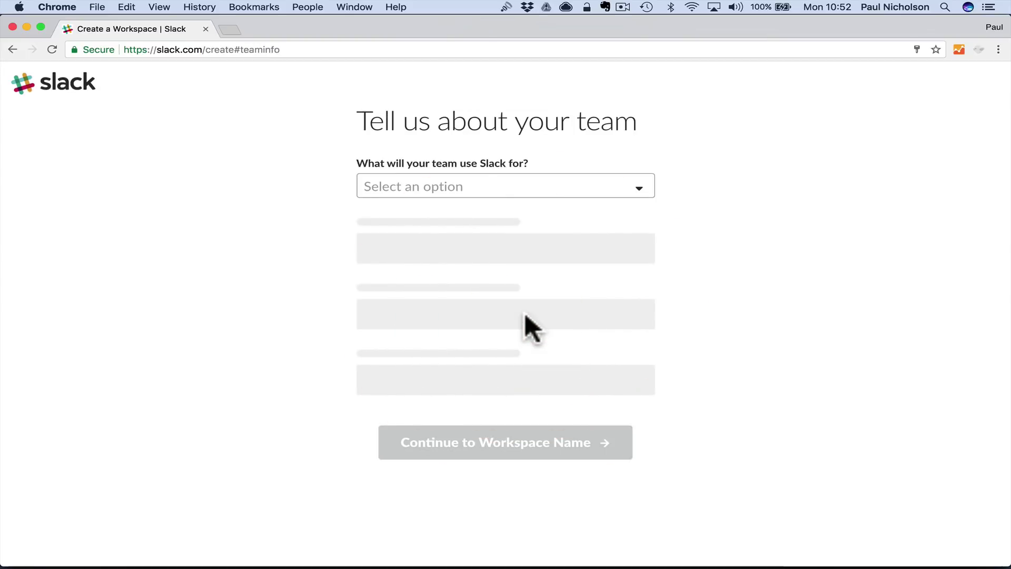
Set the team's Slack use to Work and the company type to Technology.
left_click(580, 194)
left_click(574, 216)
left_click(573, 257)
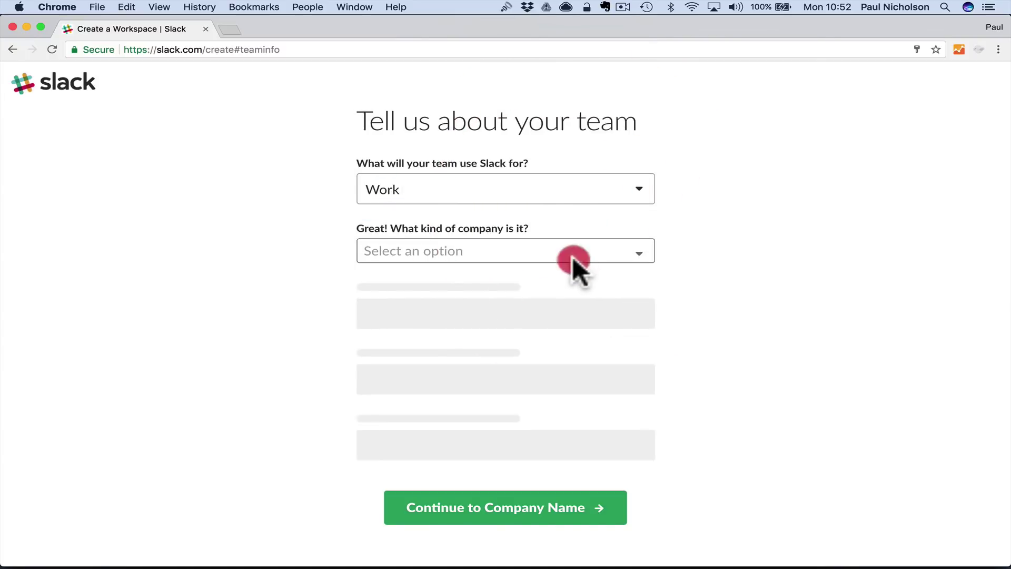
scroll(579, 334, "down", 3)
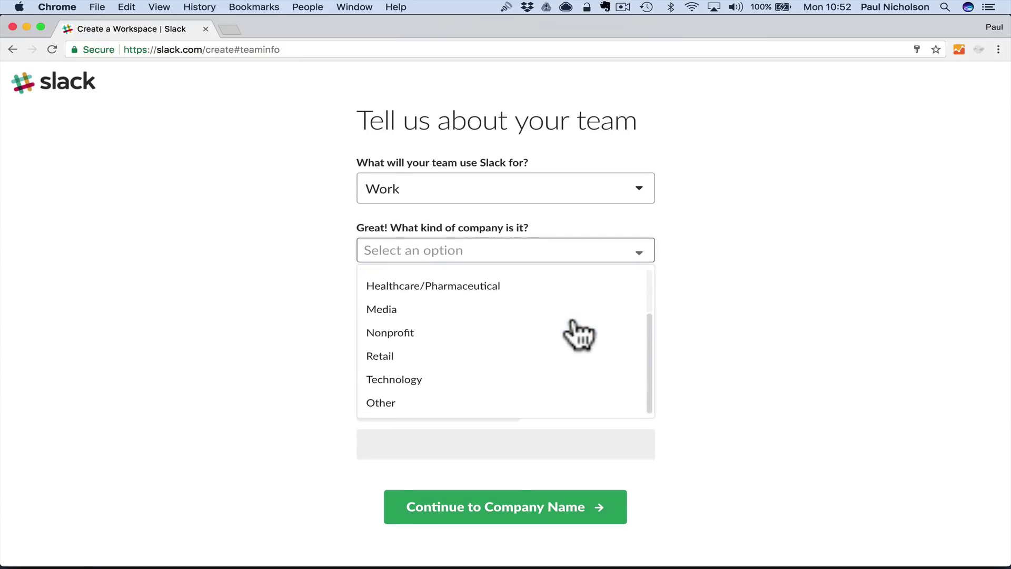
scroll(579, 335, "up", 2)
scroll(579, 334, "up", 1)
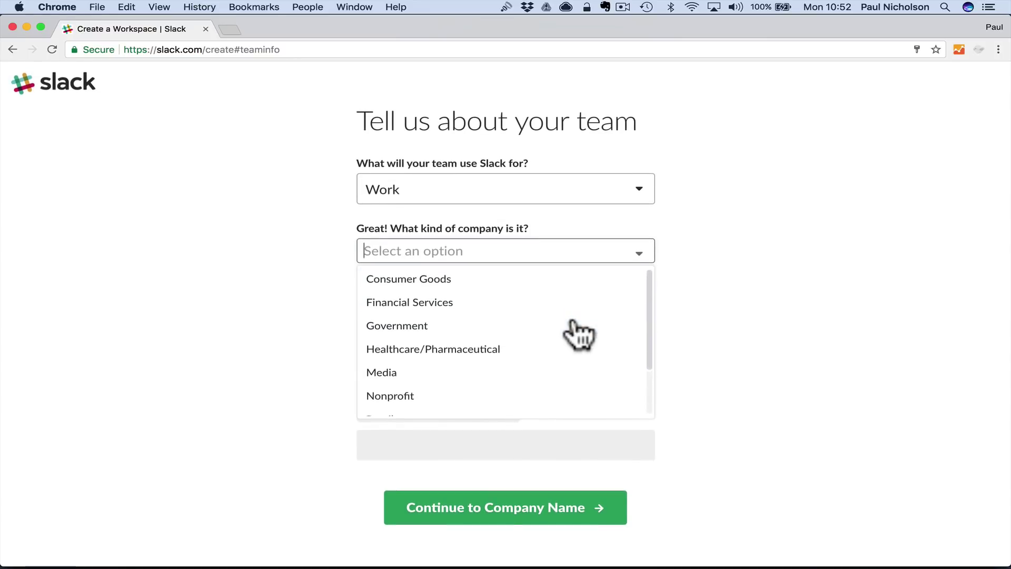
scroll(580, 335, "down", 1)
scroll(579, 334, "up", 1)
scroll(580, 335, "down", 3)
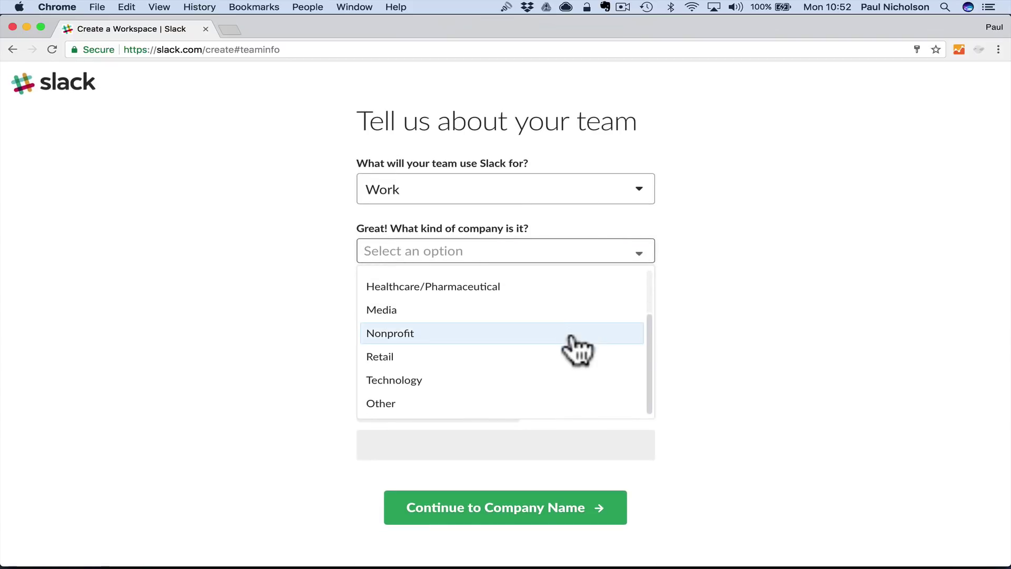
left_click(567, 375)
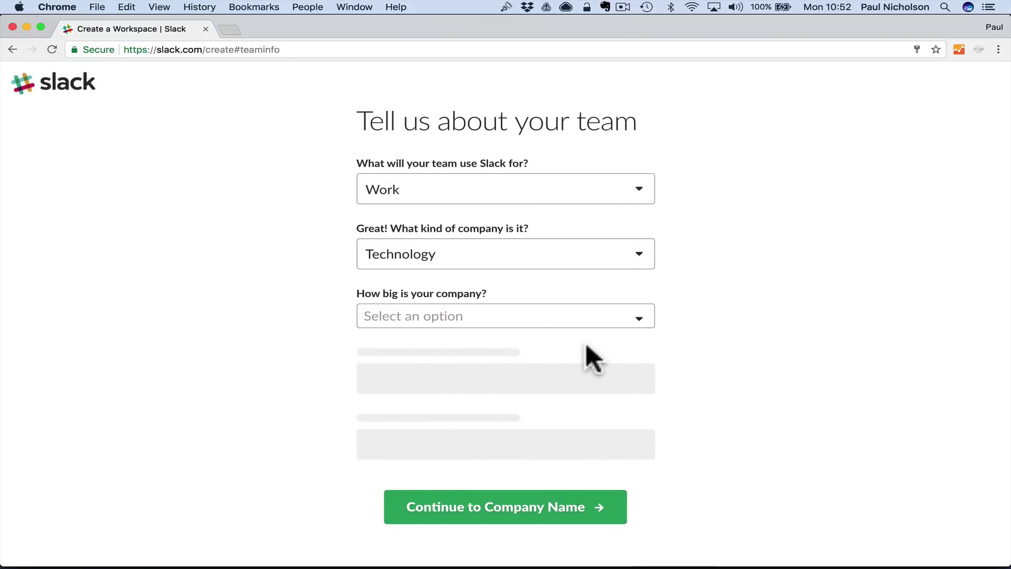
Choose 1-10 people, Business Owner role, and Yes to being a manager.
left_click(619, 318)
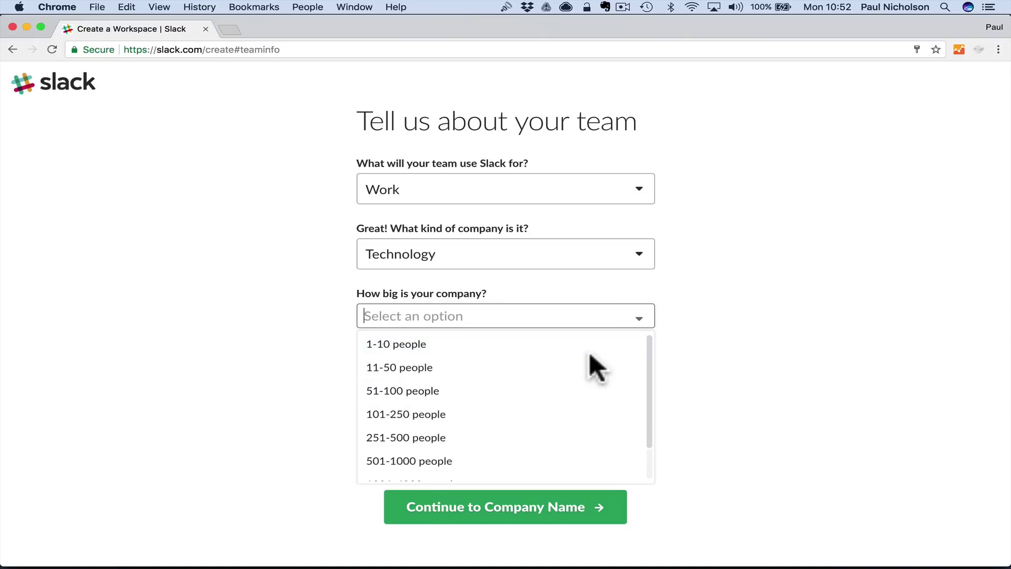
left_click(590, 352)
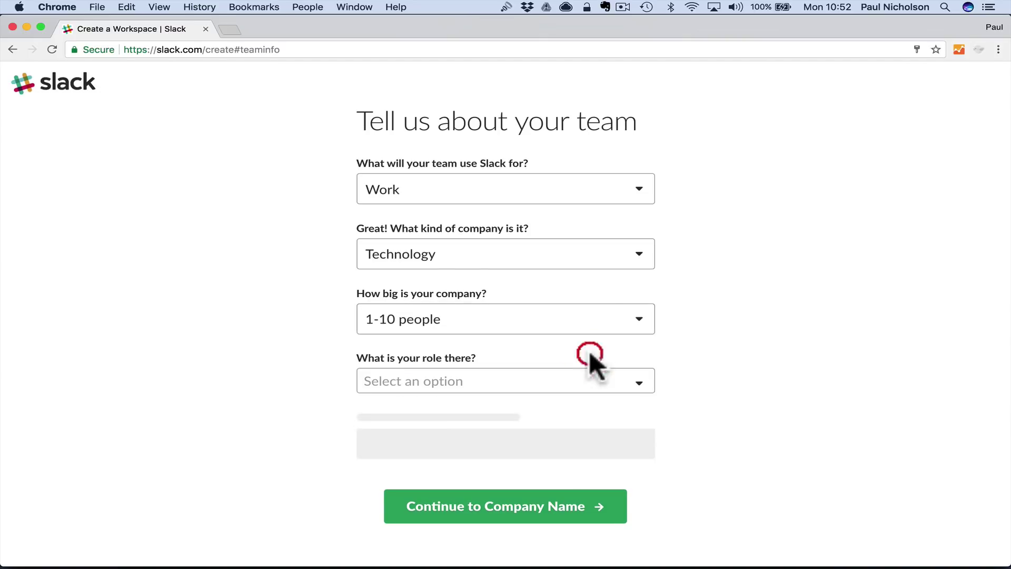
left_click(612, 375)
scroll(615, 470, "down", 3)
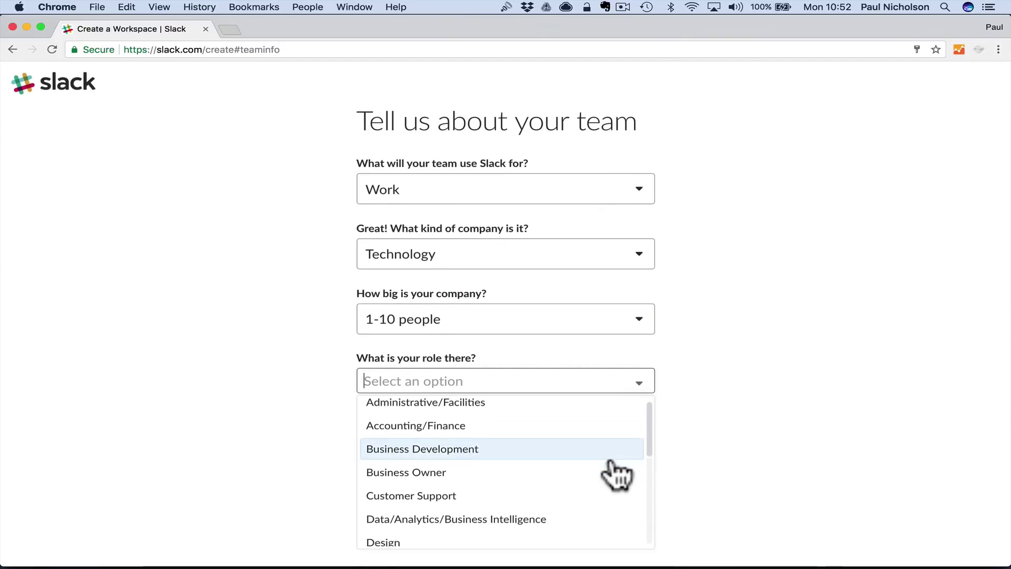
scroll(612, 463, "down", 5)
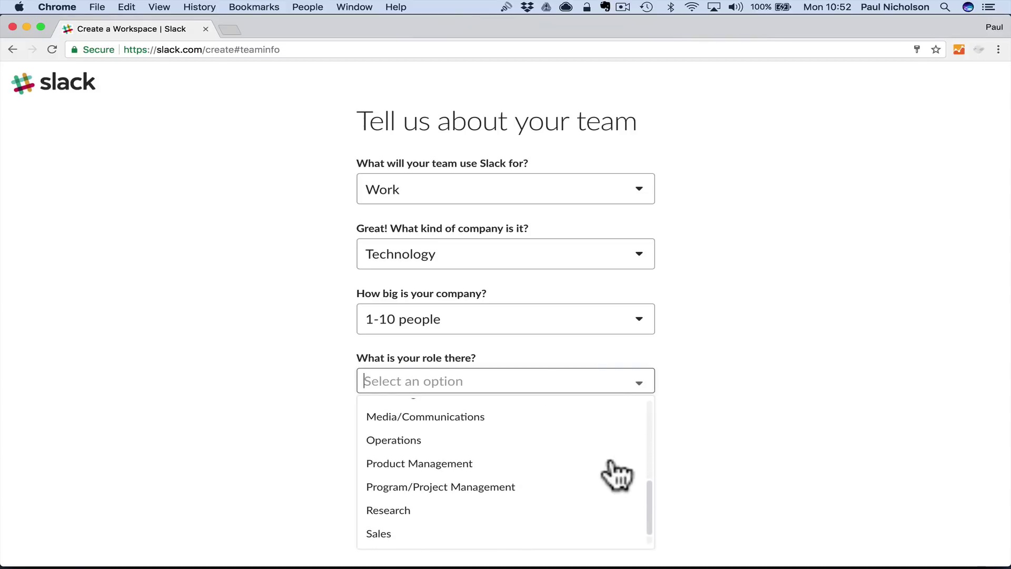
scroll(616, 476, "up", 8)
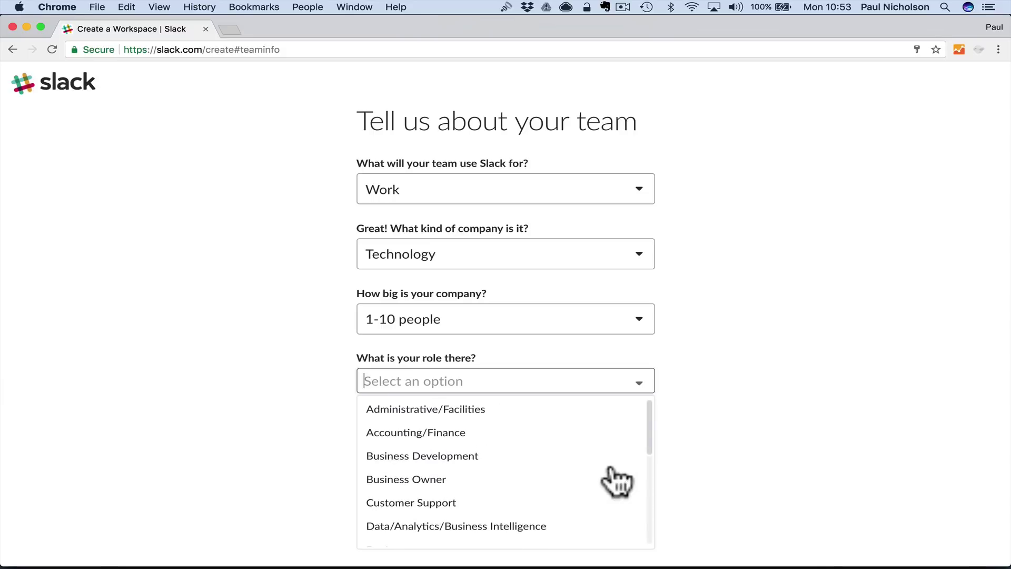
scroll(614, 477, "down", 1)
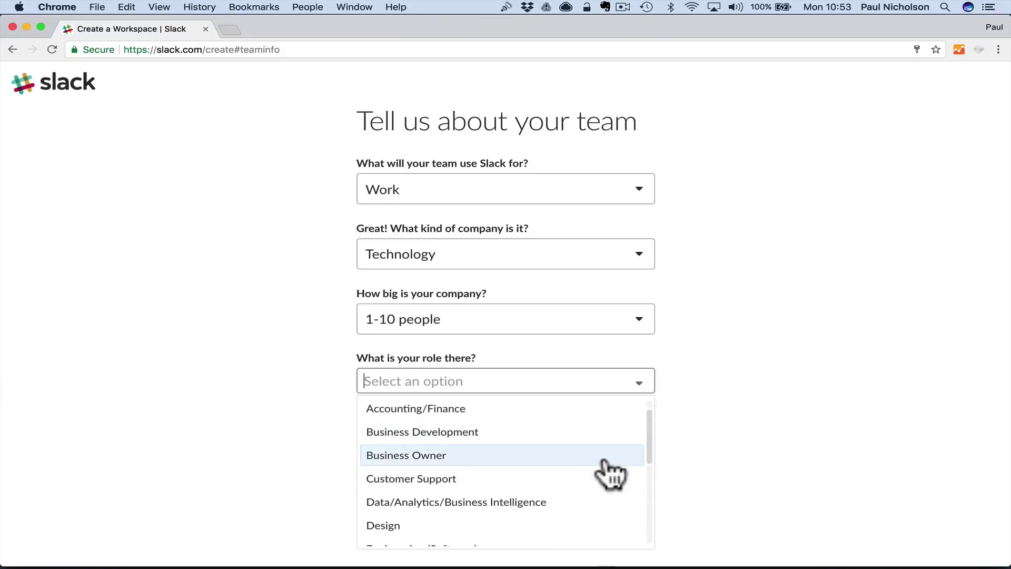
left_click(606, 465)
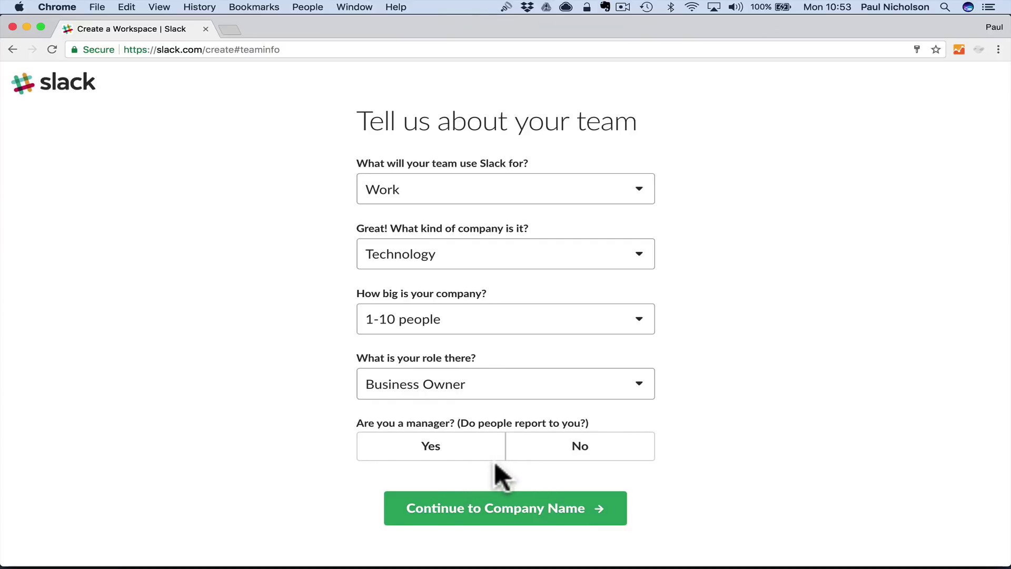
left_click(447, 450)
left_click(455, 518)
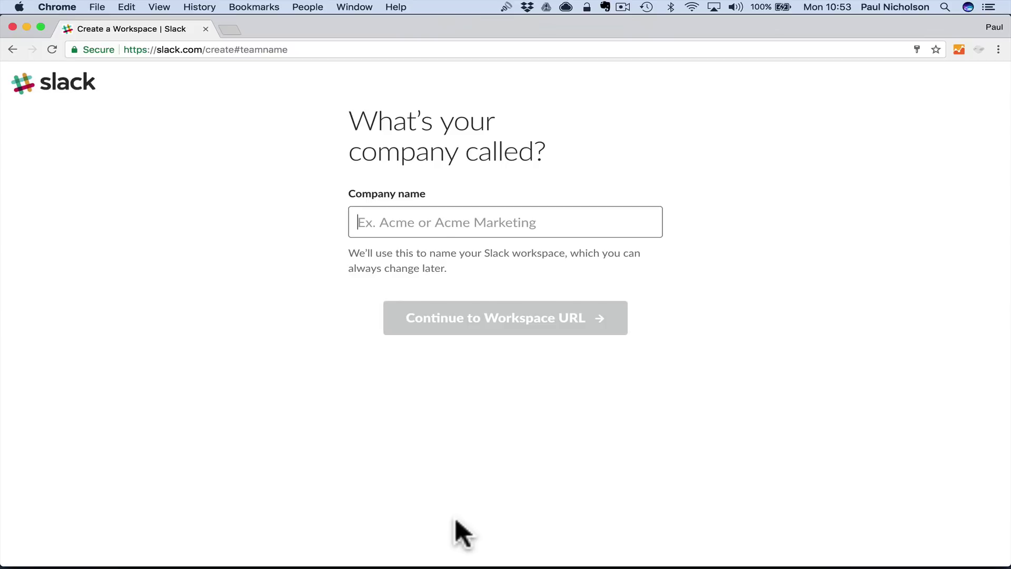
Enter 'HappyMeSecurity' as the company name, correcting the typo.
type("Happ")
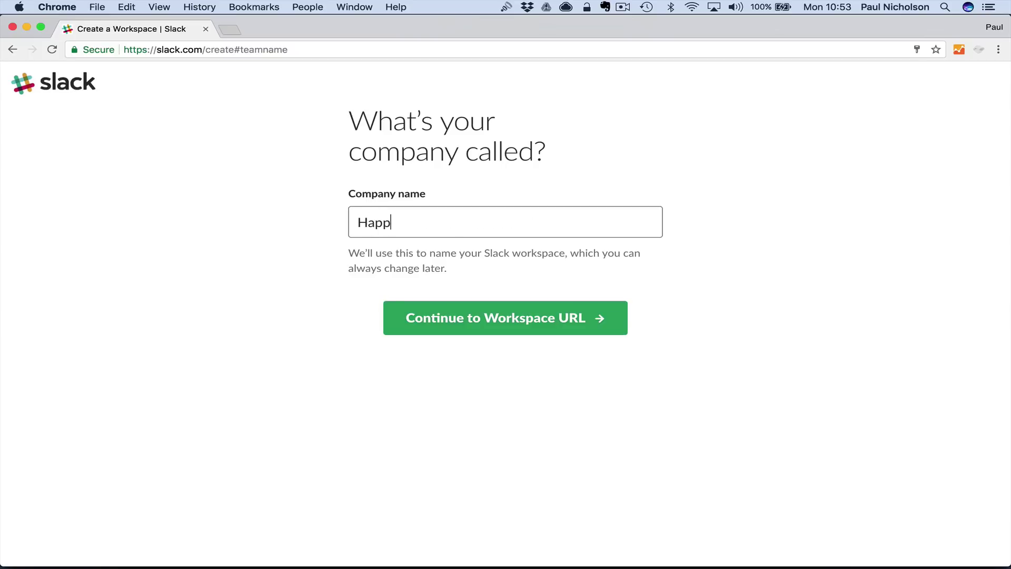
type("yMeSecuirty")
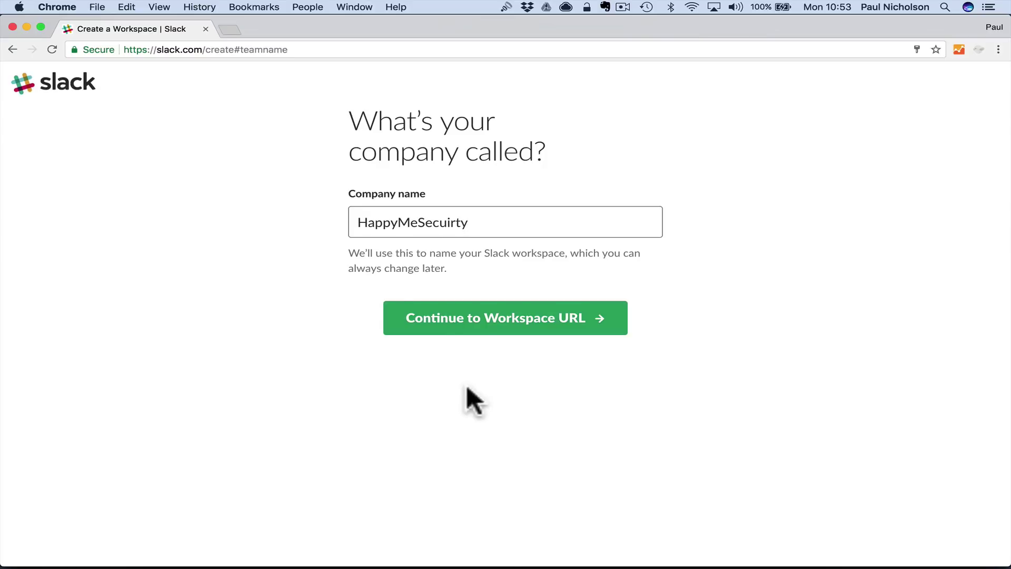
left_click(455, 223)
key("BackSpace")
key("BackSpace")
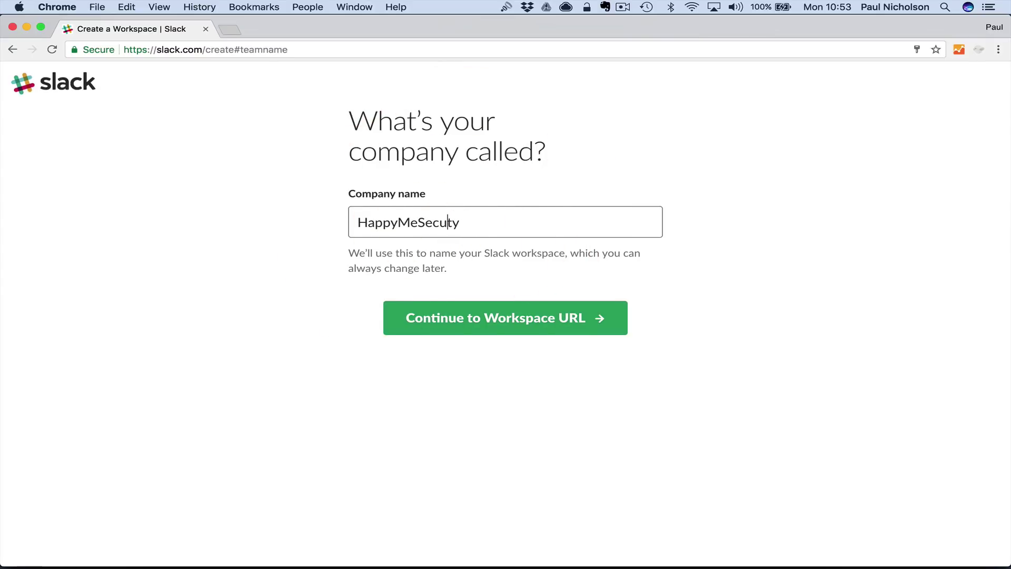
type("ri")
left_click(469, 323)
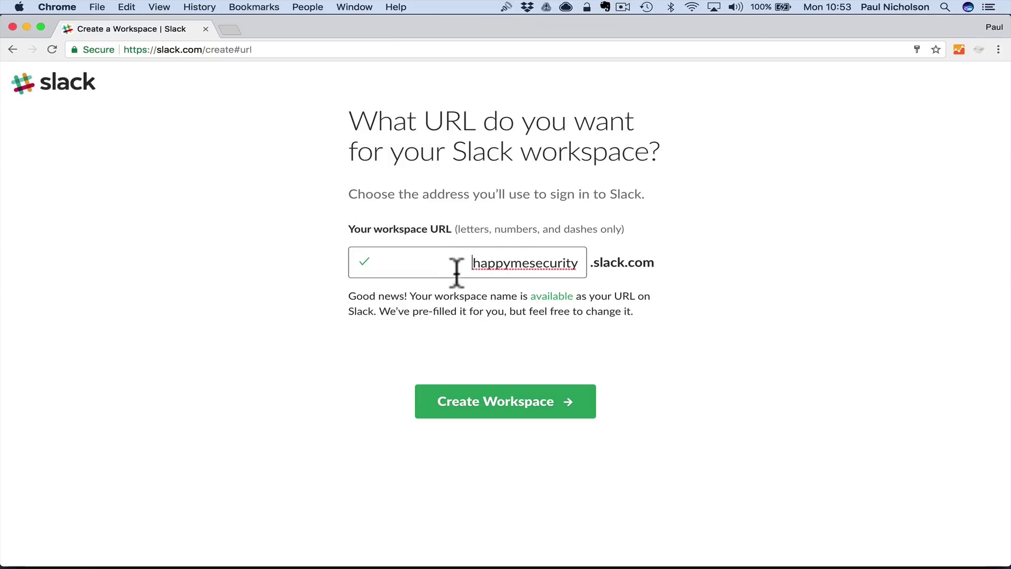
Create the workspace at the happymesecurity address and agree to the terms of service.
left_click_drag(578, 263, 471, 264)
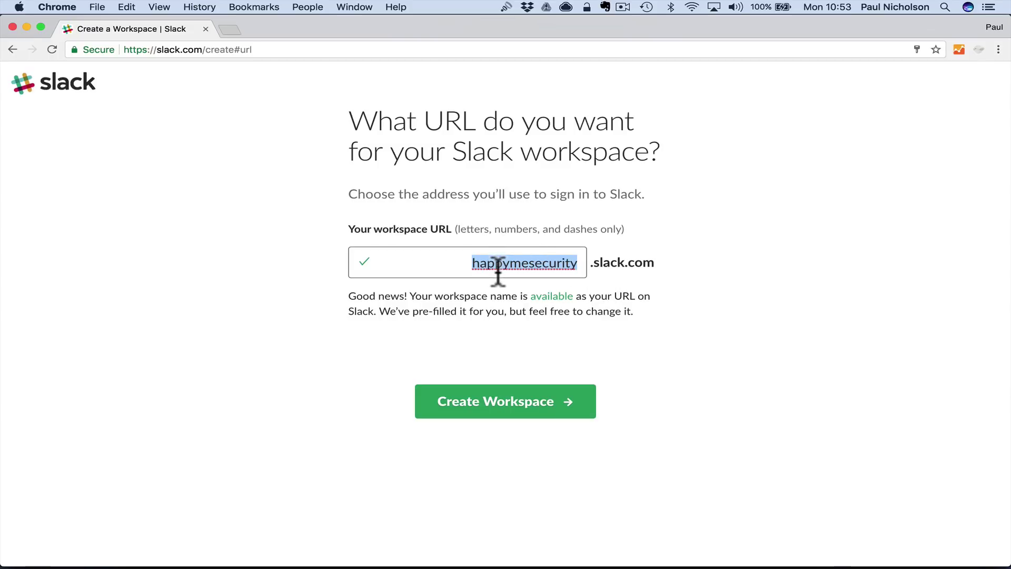
left_click(547, 271)
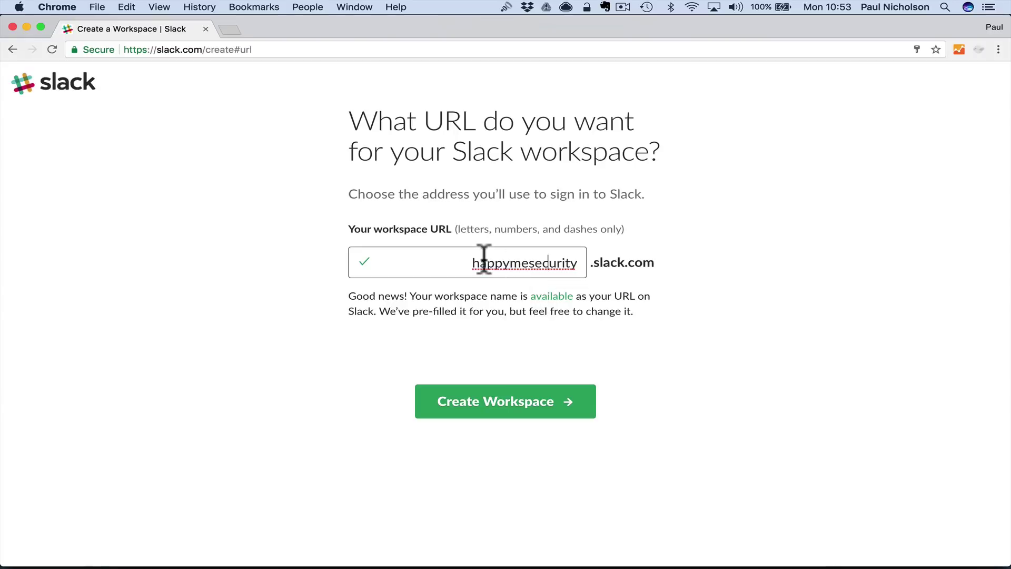
left_click_drag(479, 263, 577, 263)
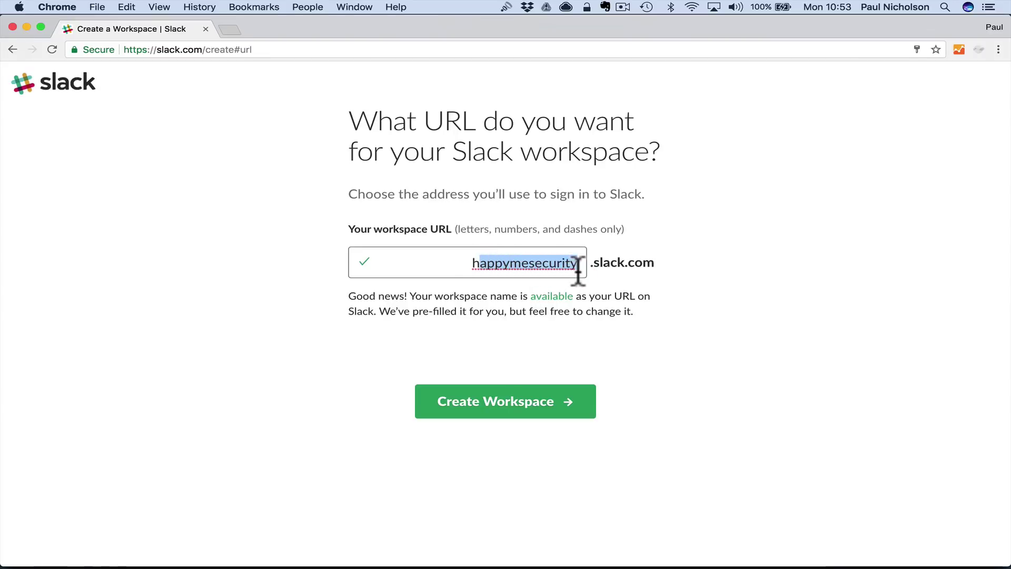
left_click(562, 341)
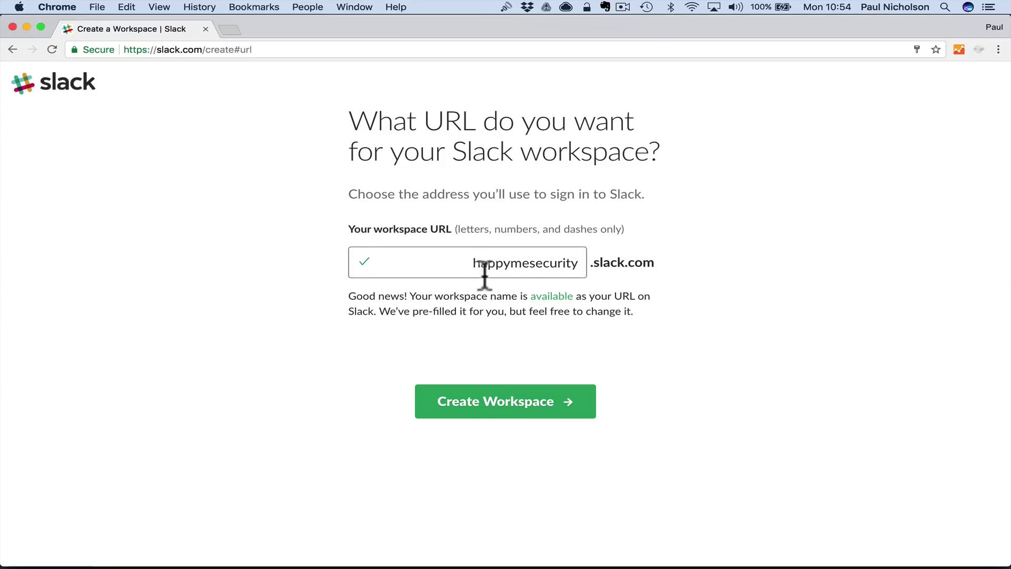
left_click(474, 405)
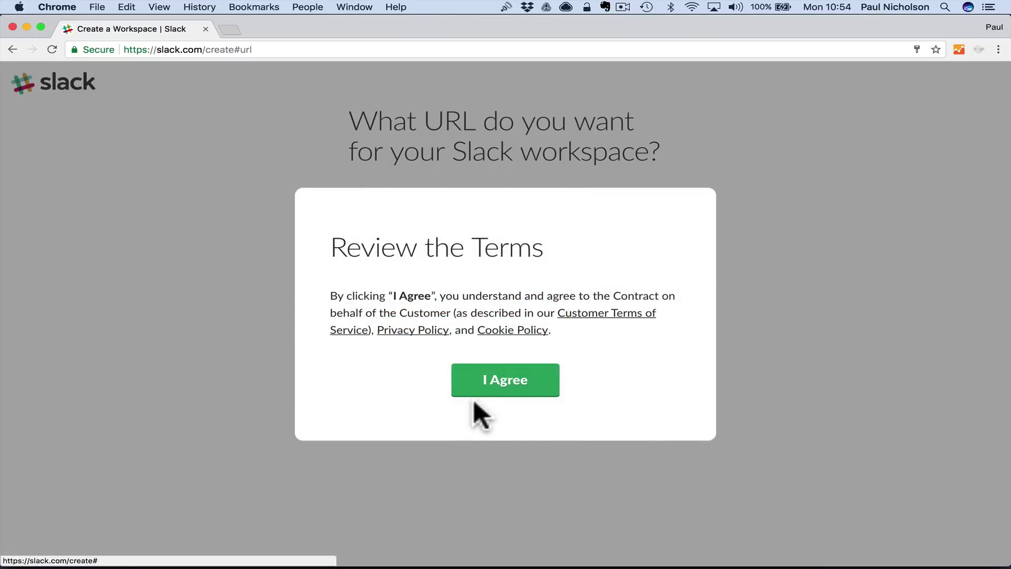
left_click(482, 383)
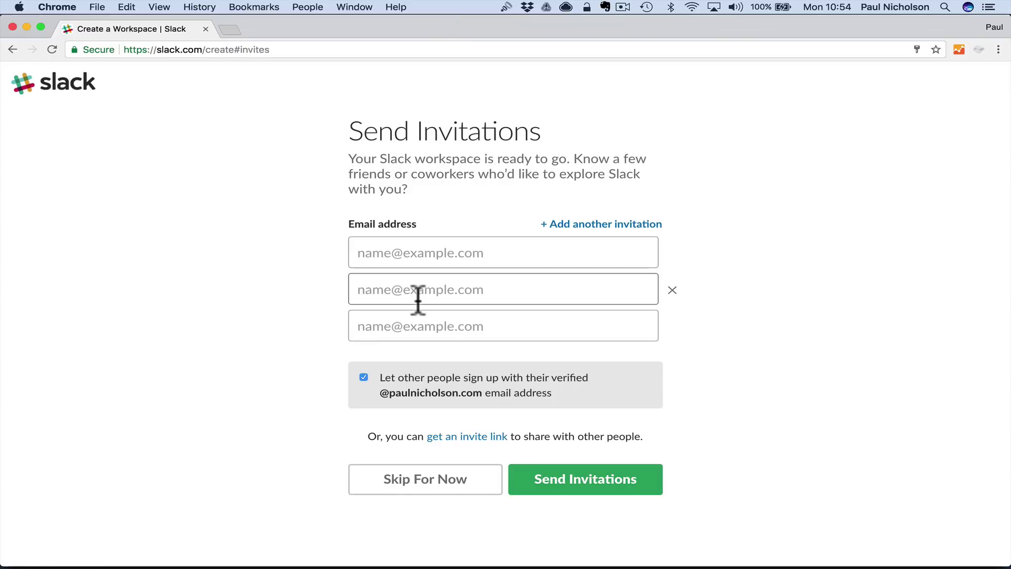
Enter two colleagues' email addresses as invitations and send them.
left_click_drag(380, 392, 482, 393)
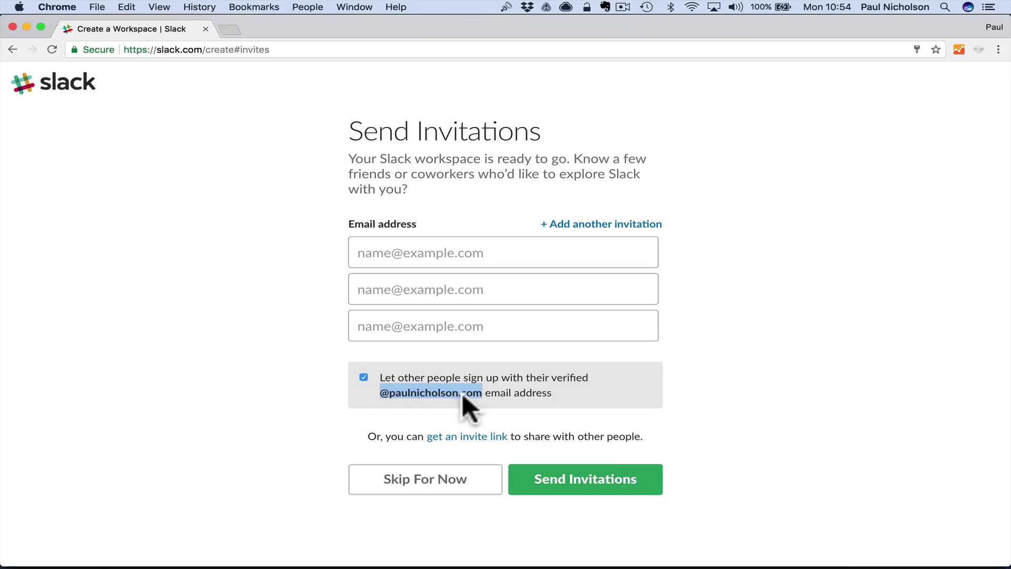
left_click(458, 251)
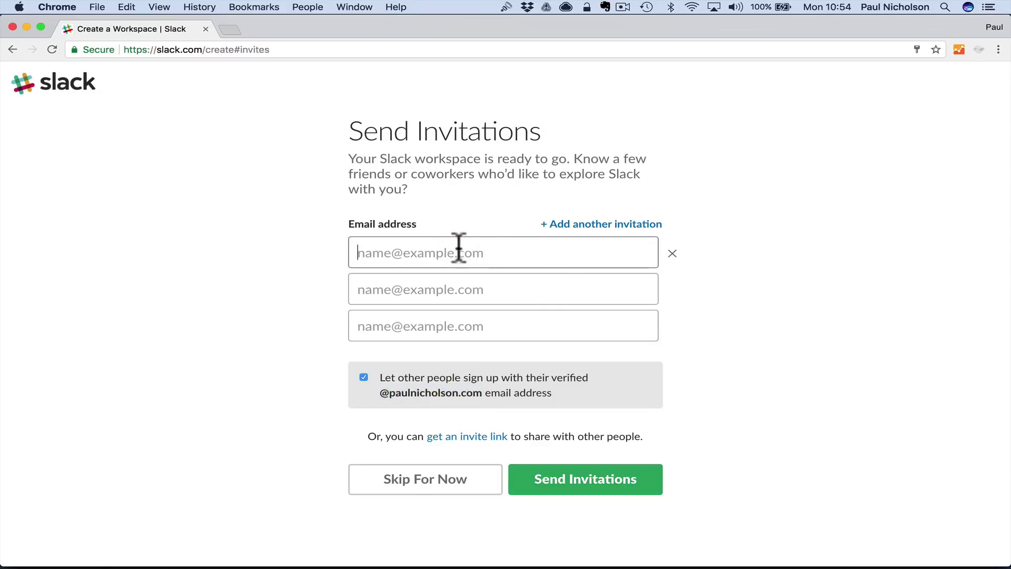
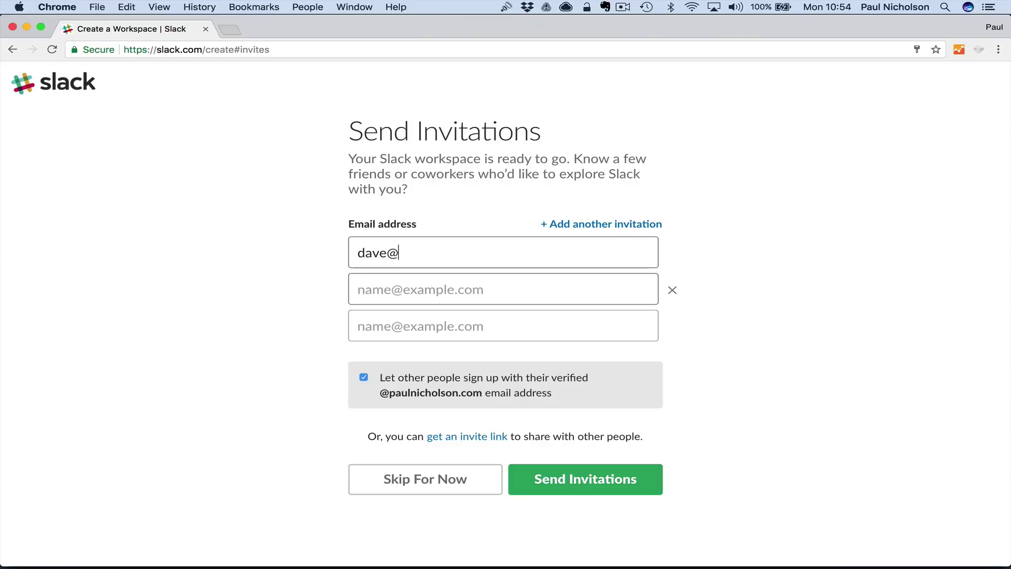
key("Tab")
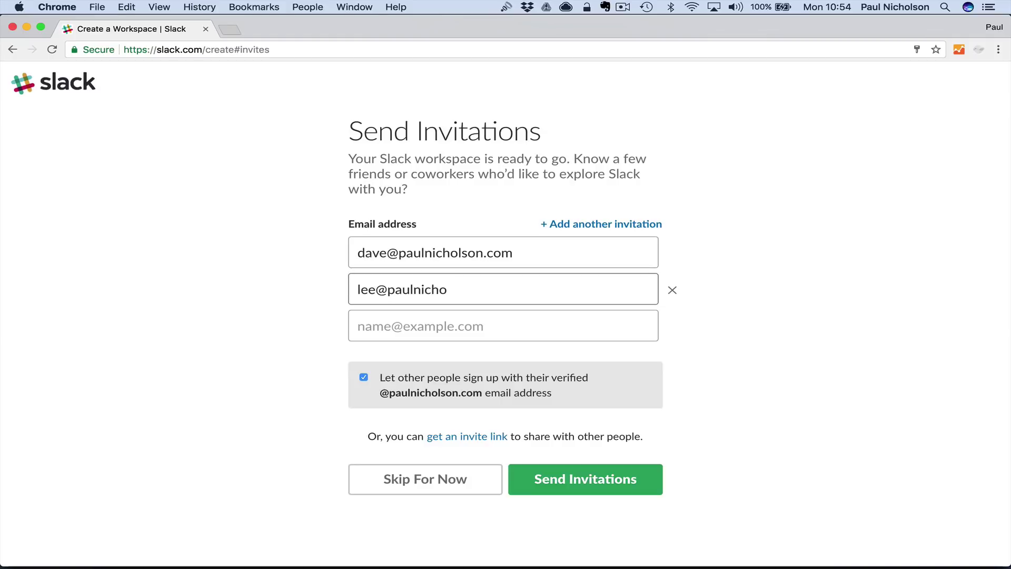
key("Tab")
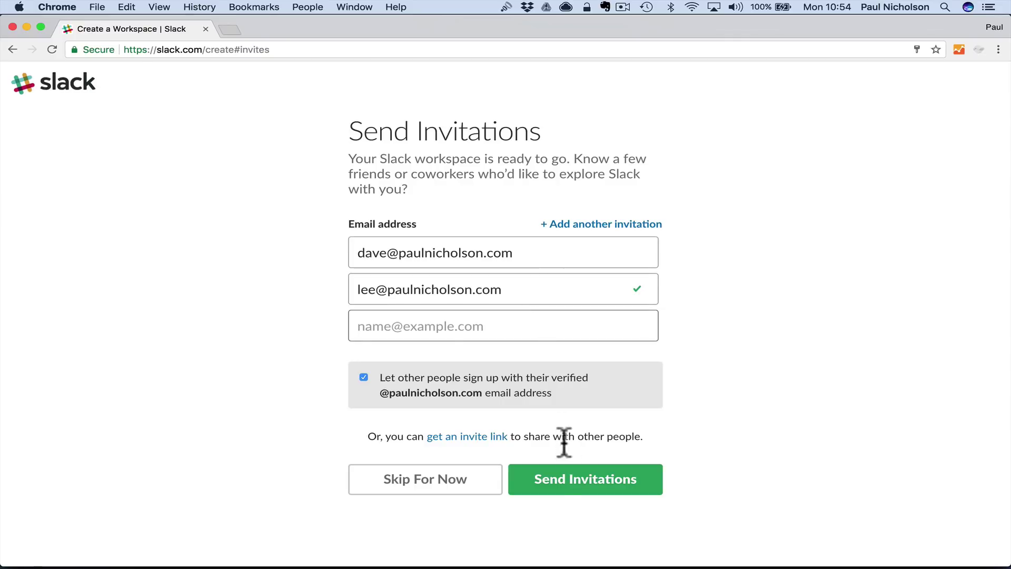
left_click(564, 479)
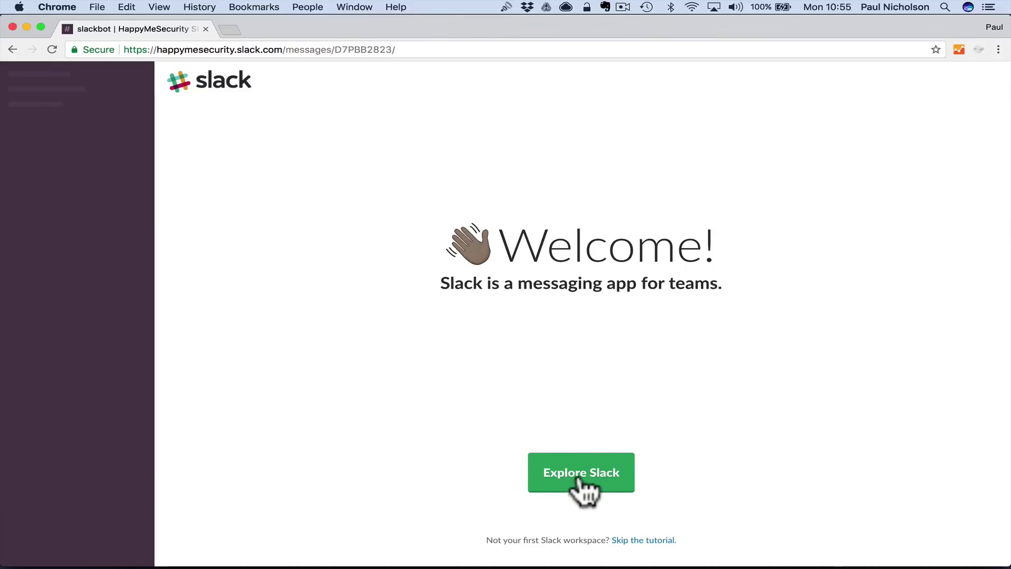
left_click(579, 477)
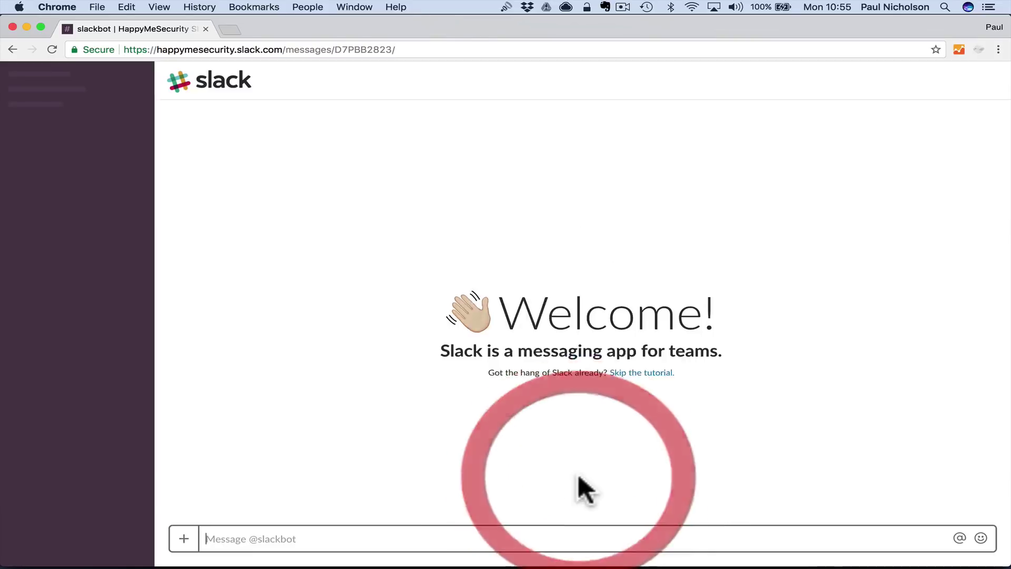
left_click(327, 537)
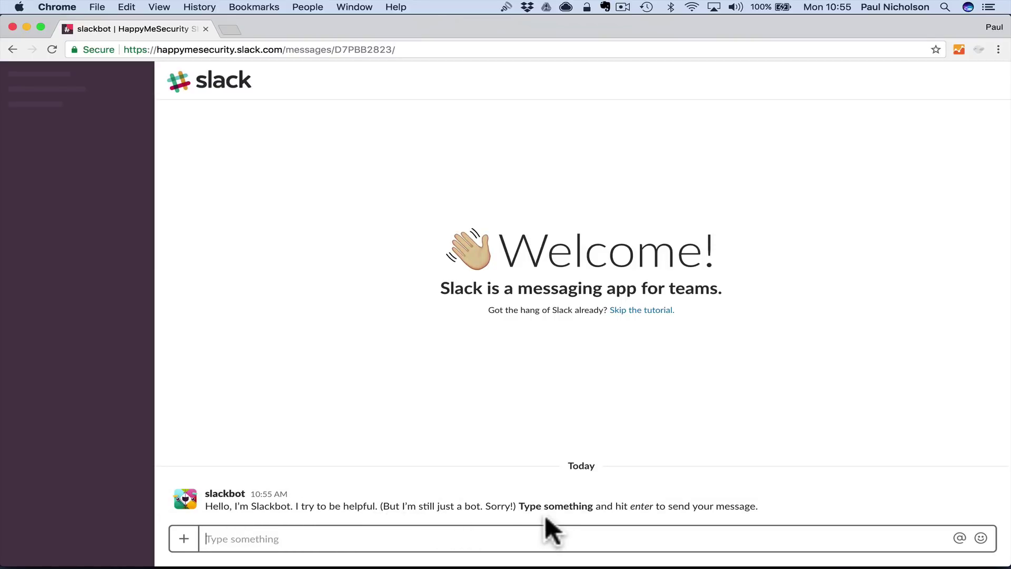
left_click(540, 533)
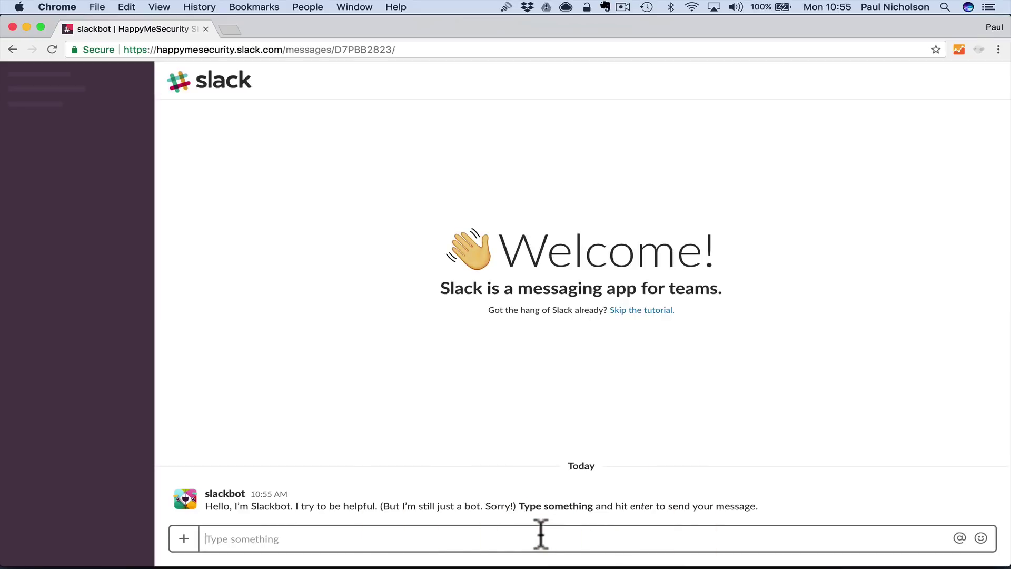
type("Hello @Sla")
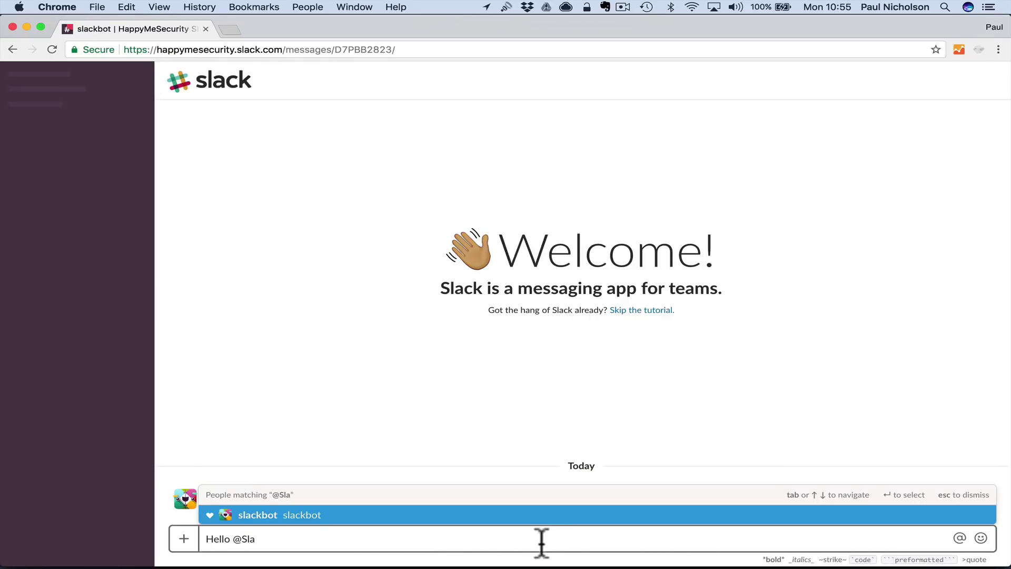
left_click(531, 516)
key("Return")
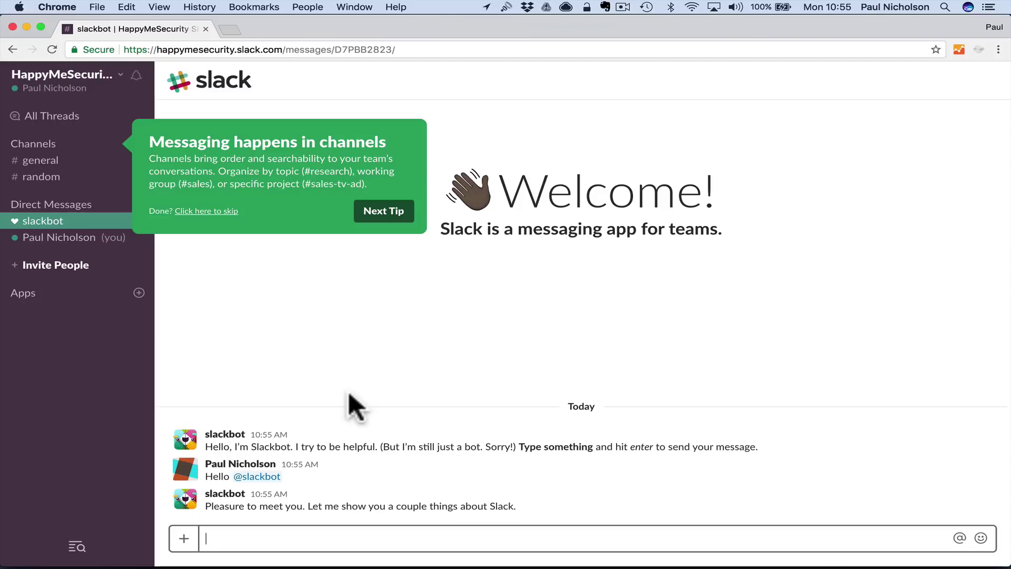
left_click(375, 210)
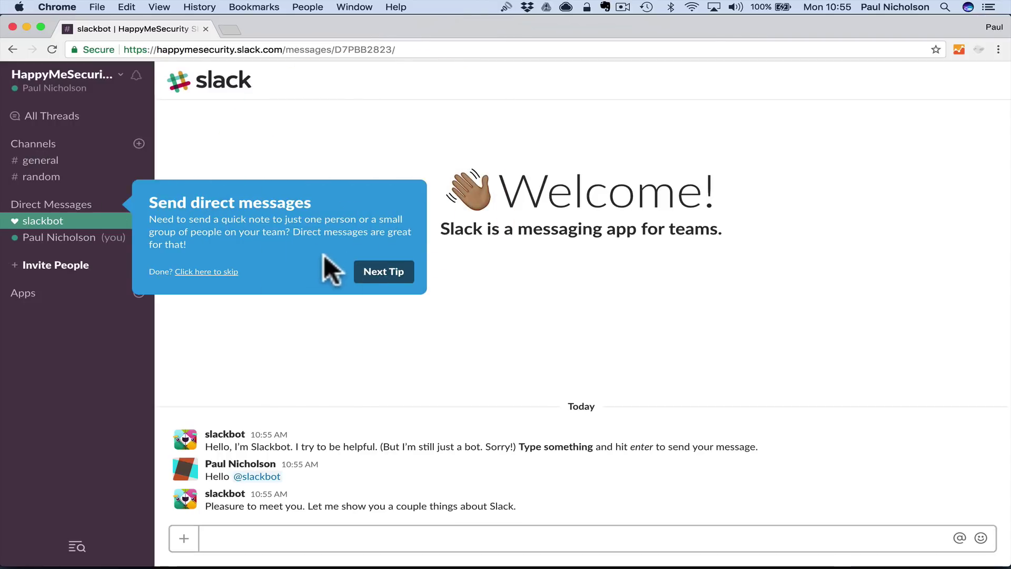
left_click(362, 272)
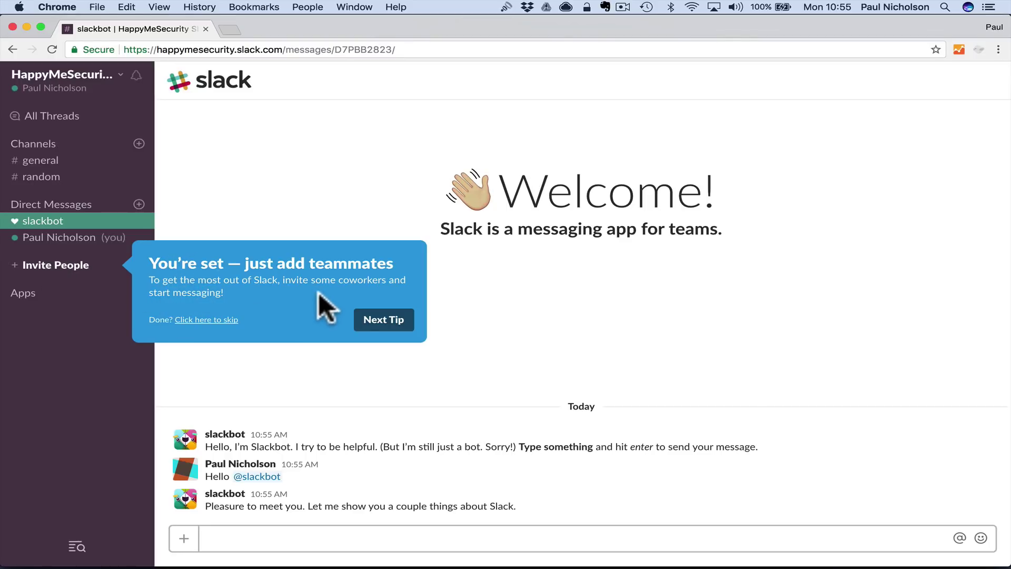
Dismiss the tips, open your own DM, and copy a 7-day shareable invite link.
left_click(21, 265)
left_click(31, 237)
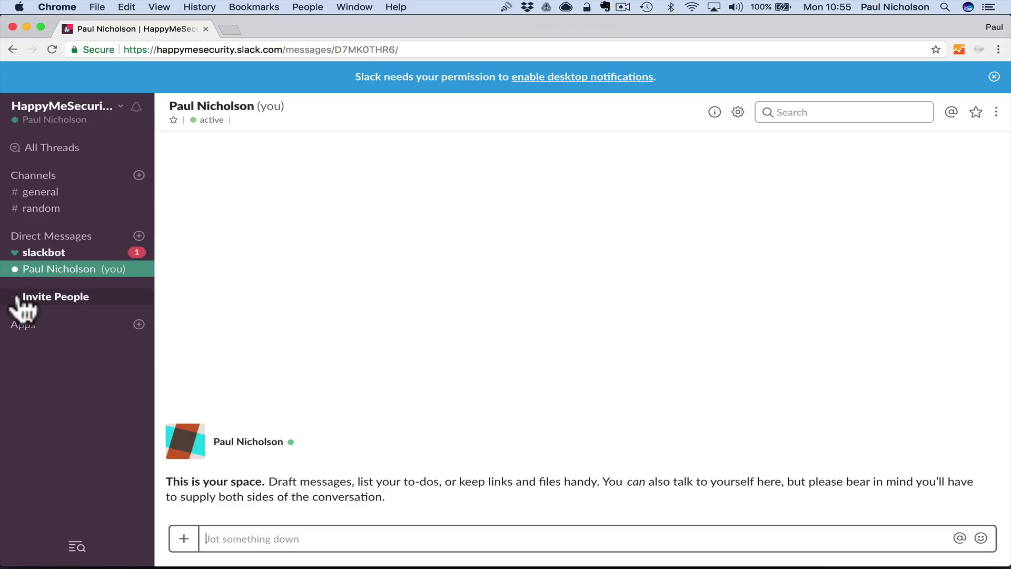
left_click(18, 298)
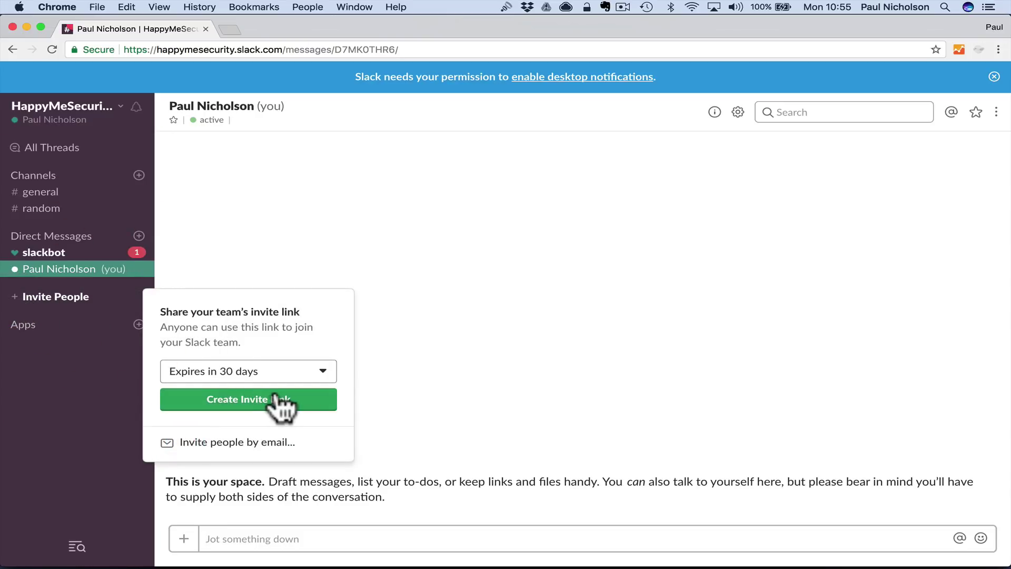
left_click(322, 371)
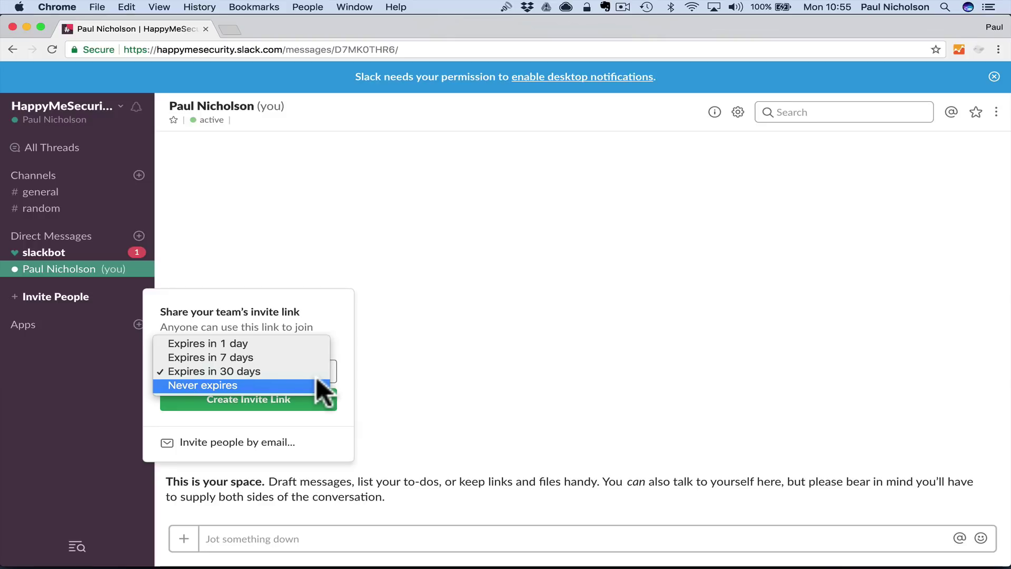
left_click(316, 377)
left_click(316, 374)
left_click(293, 342)
left_click(290, 400)
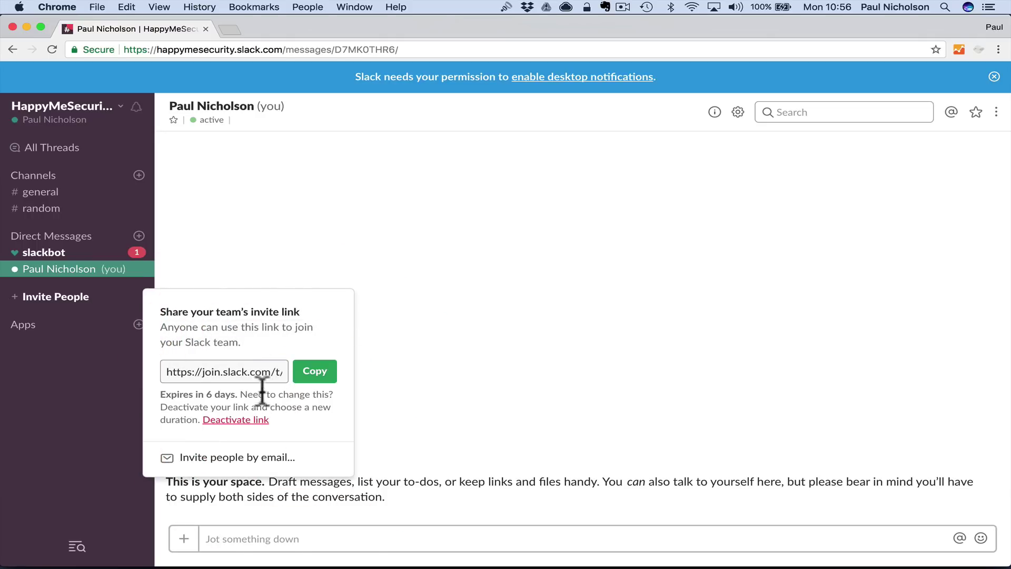
left_click(252, 378)
key("super+c")
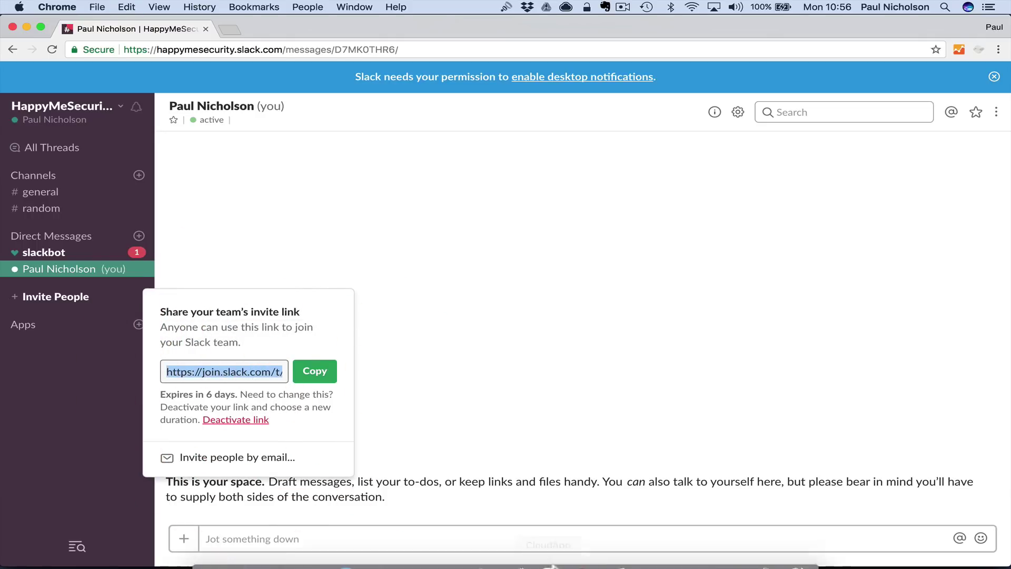
Start a new Mail message reading 'Hello all. You need to join our slack in the 7 days'.
left_click(514, 547)
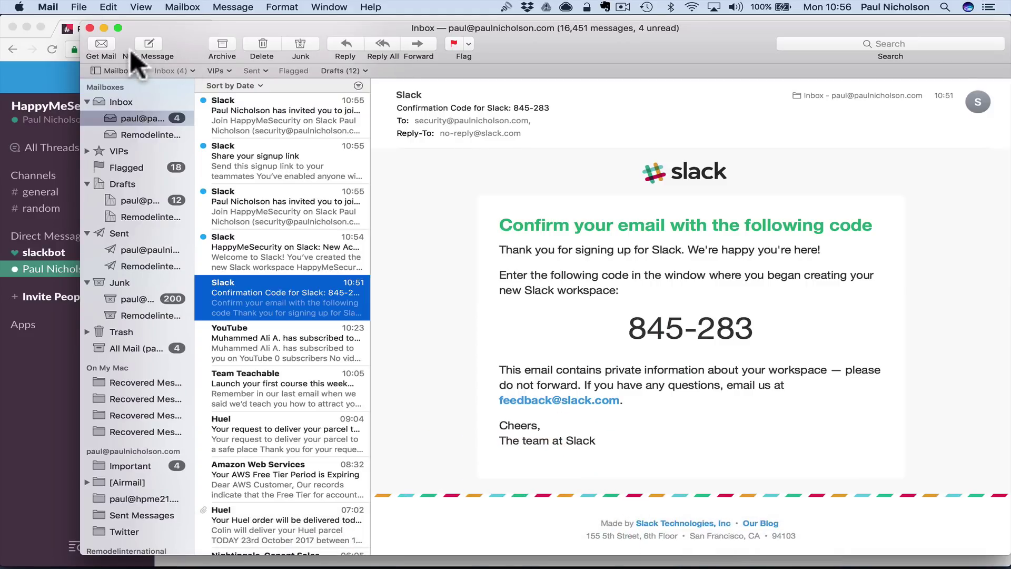
left_click(142, 38)
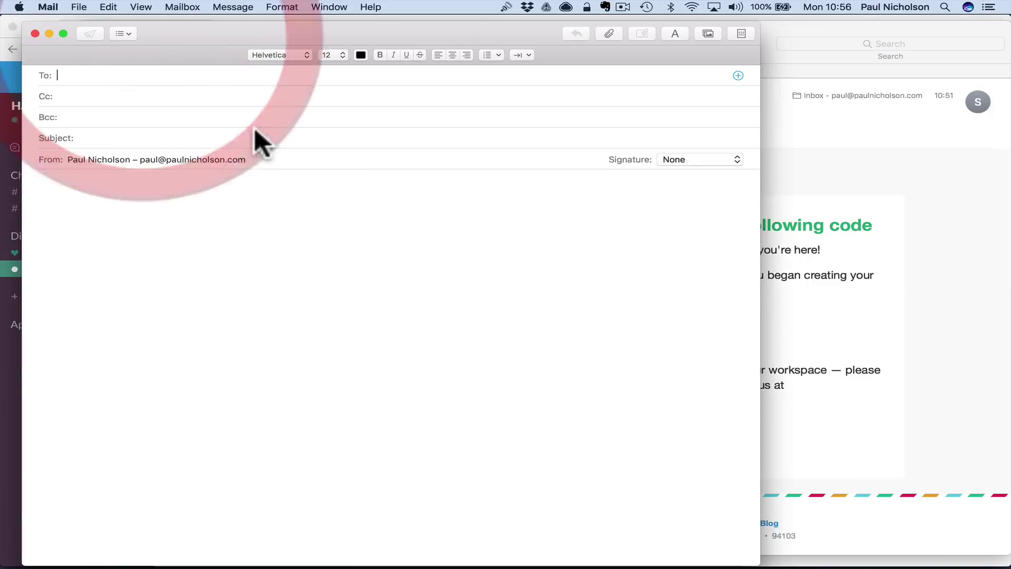
left_click(181, 304)
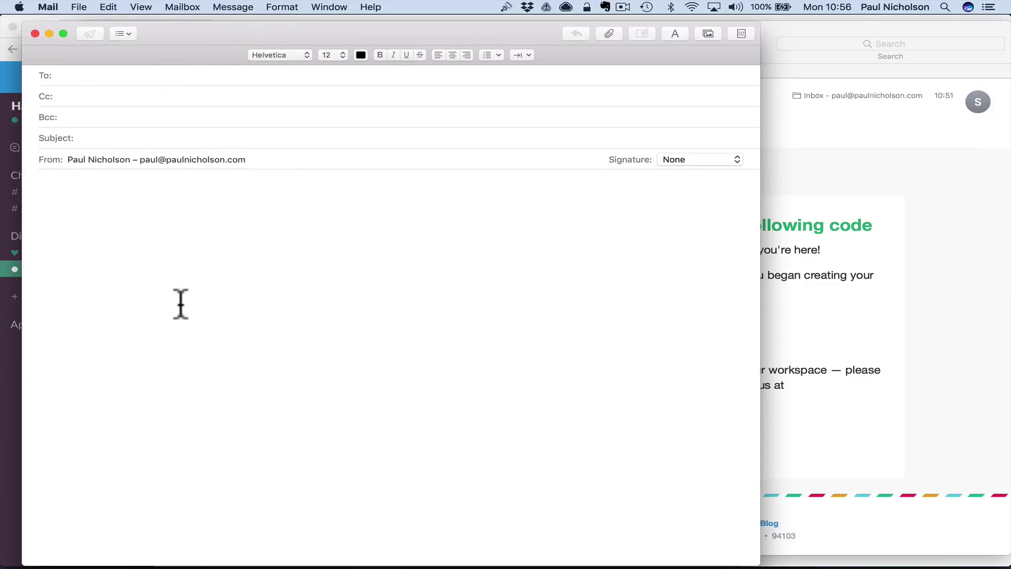
type("Hello all.")
key("Return")
type("You need to")
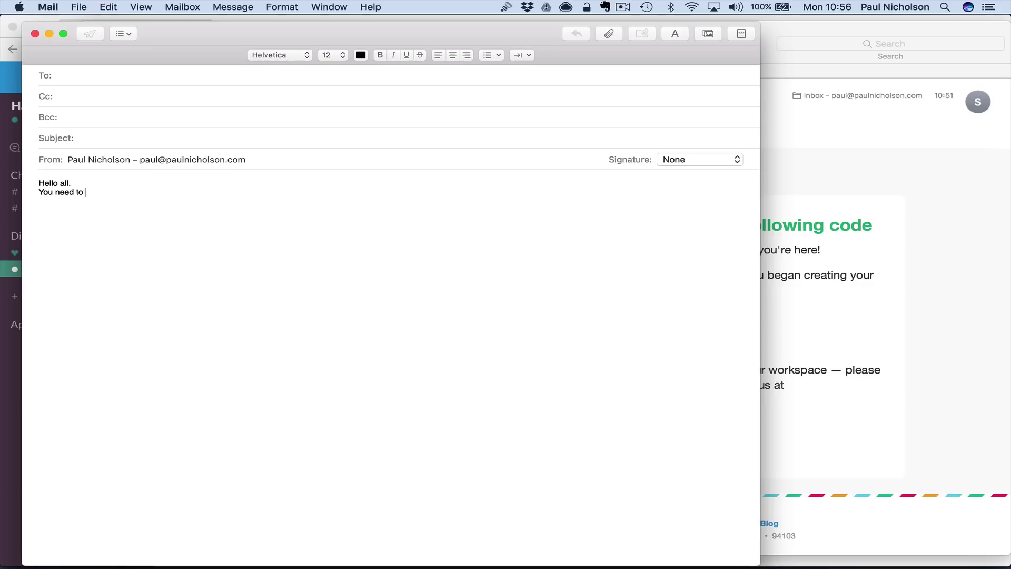
type(" join our slack in the 7 days.")
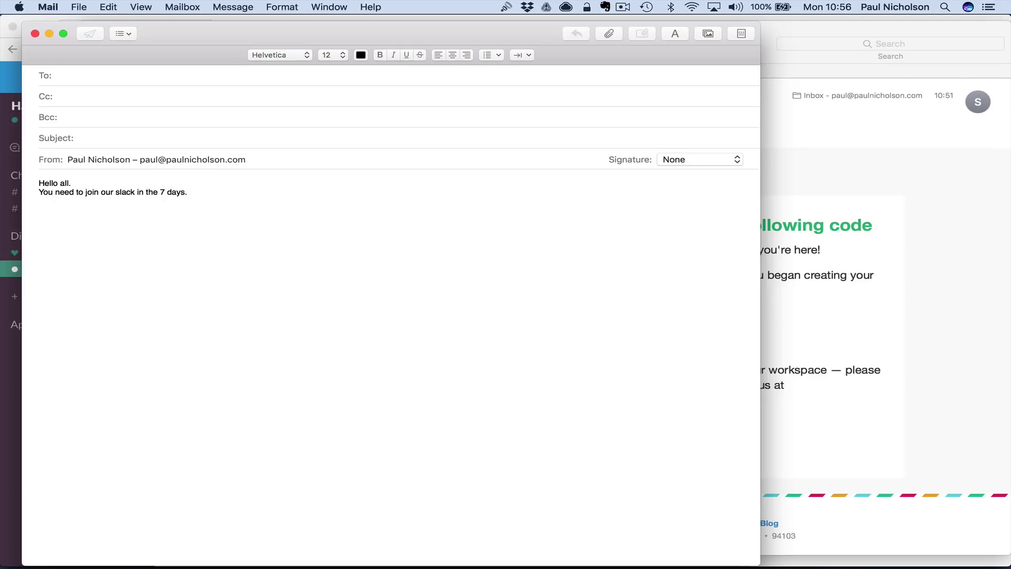
key("Return")
key("Return")
key("cmd+v")
key("Return")
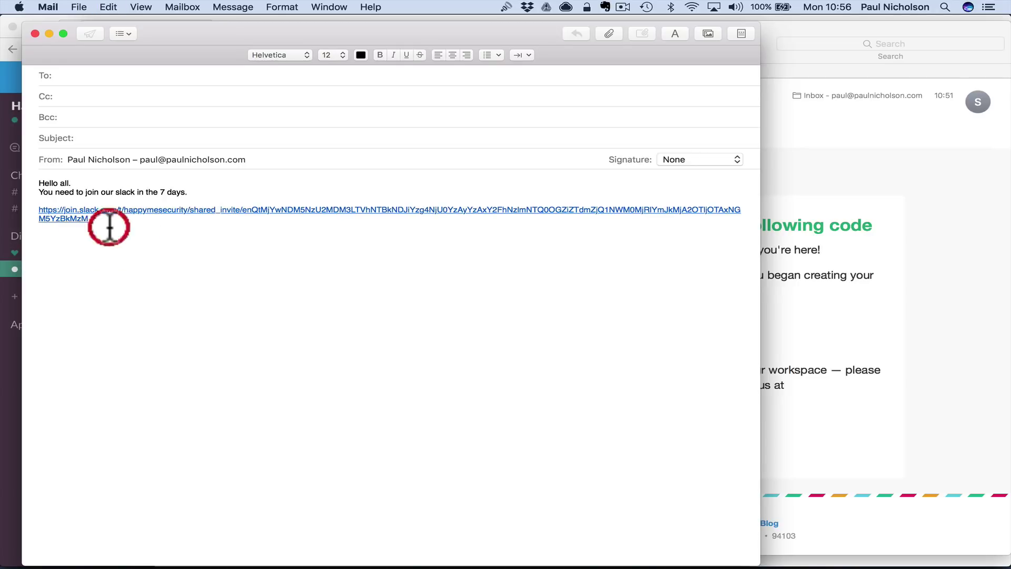
Replace the pasted invite URL with the text 'Join Slack' and select it.
left_click_drag(109, 225, 44, 209)
key("BackSpace")
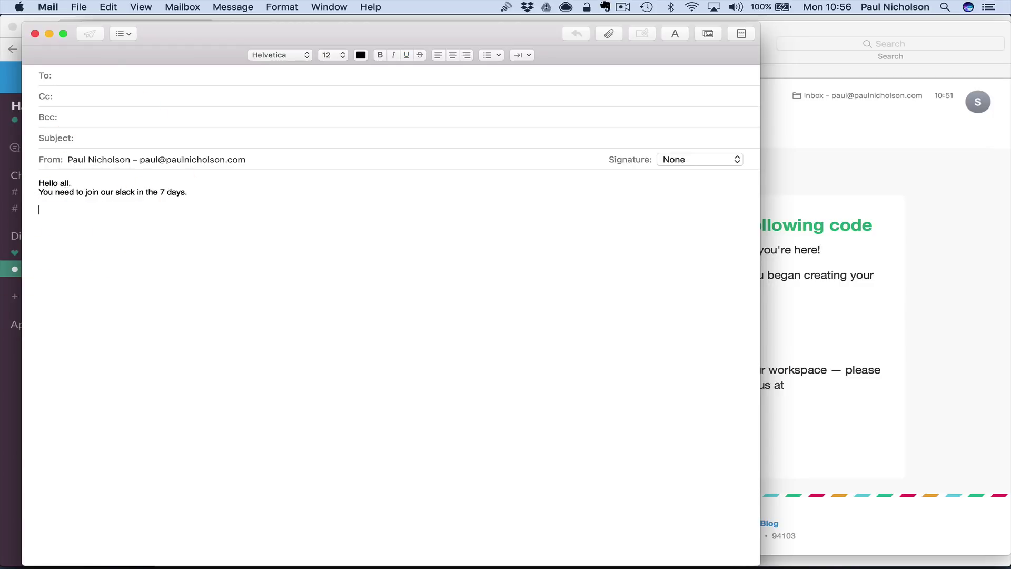
type("Join Slack")
triple_click(58, 211)
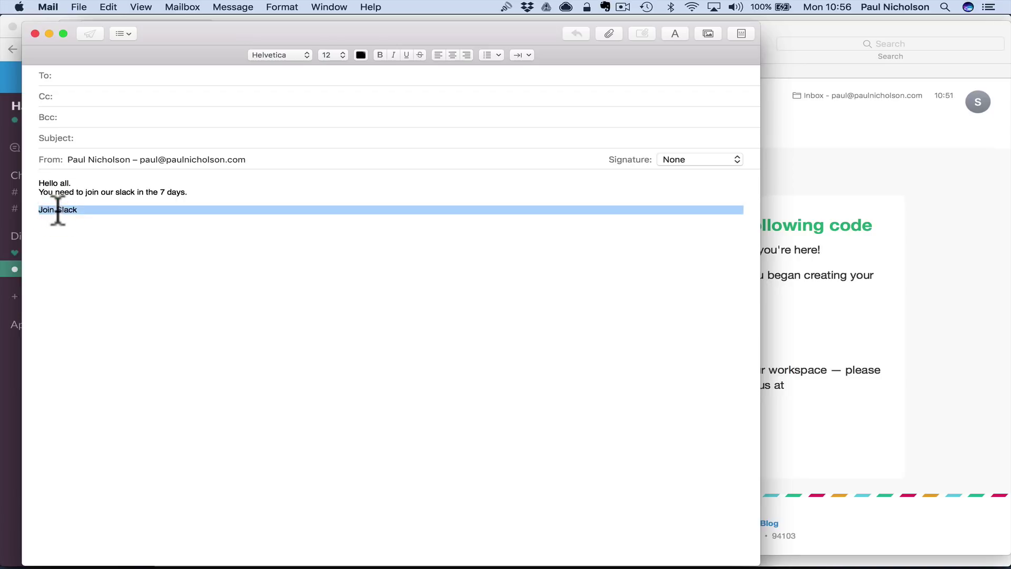
left_click(80, 214)
left_click_drag(78, 212, 40, 209)
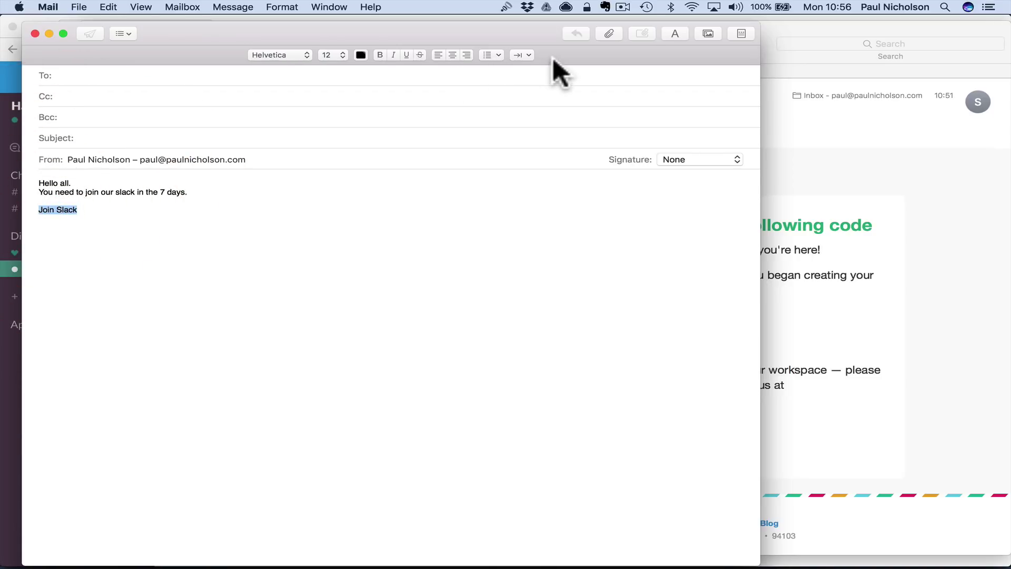
left_click(63, 211)
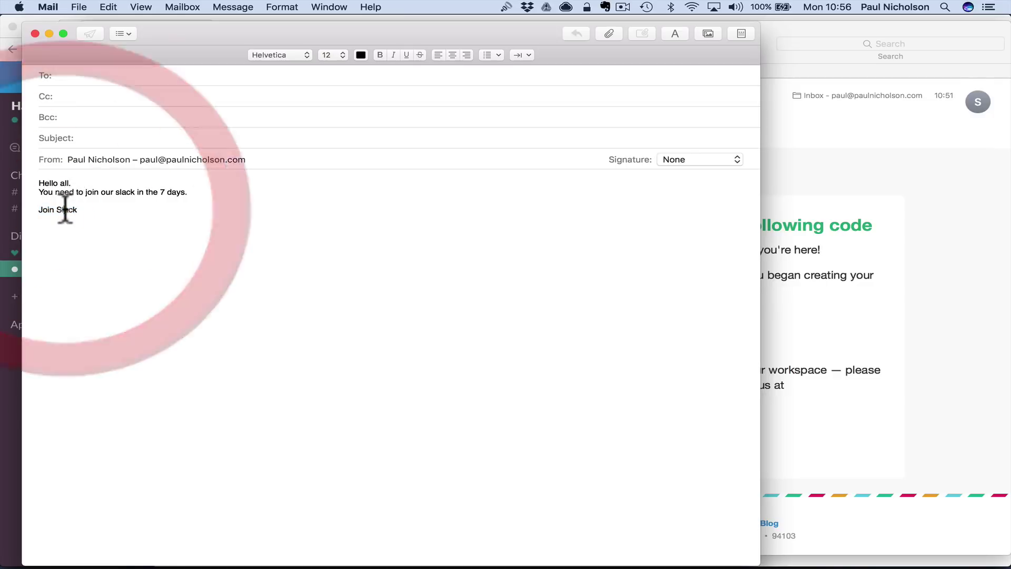
triple_click(59, 209)
left_click(77, 211)
triple_click(76, 209)
left_click_drag(39, 209, 78, 211)
Link 'Join Slack' to the copied invite URL.
right_click(69, 208)
mouse_move(156, 339)
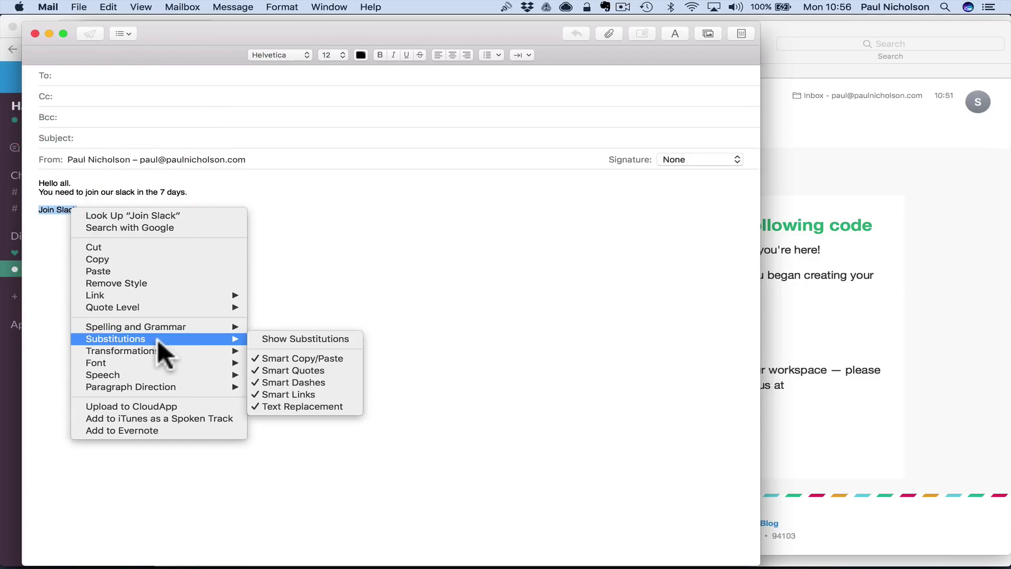
mouse_move(179, 296)
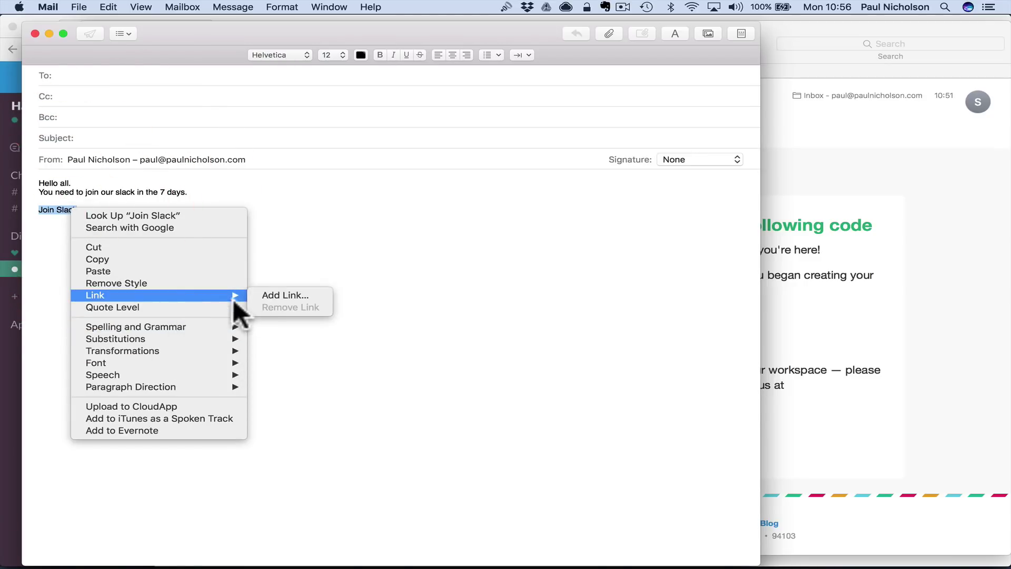
left_click(261, 295)
key("super+v")
left_click(477, 139)
left_click(354, 248)
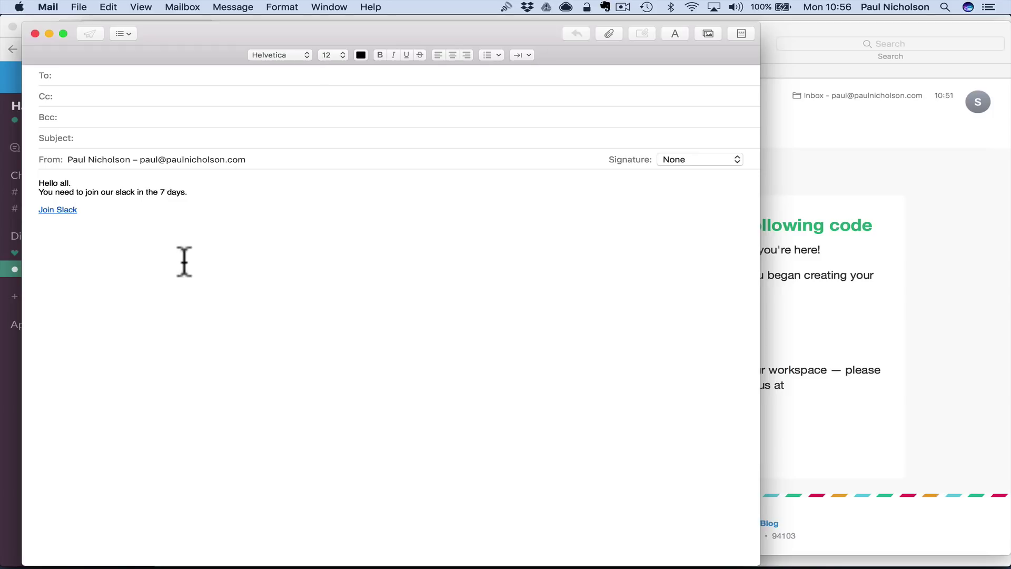
Return to the Slack workspace in Chrome and close the invite-link panel.
left_click(16, 394)
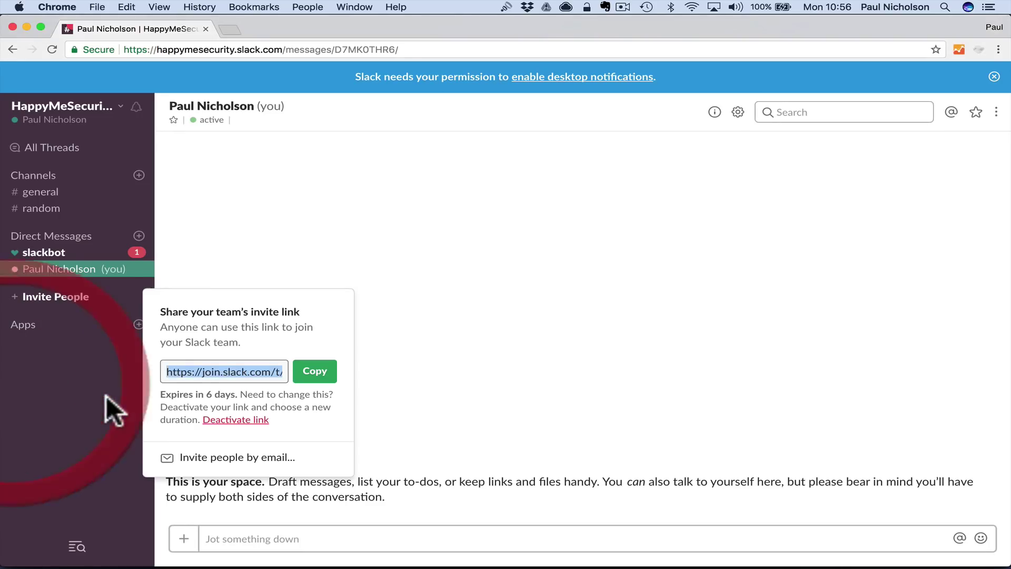
left_click(284, 296)
left_click(330, 247)
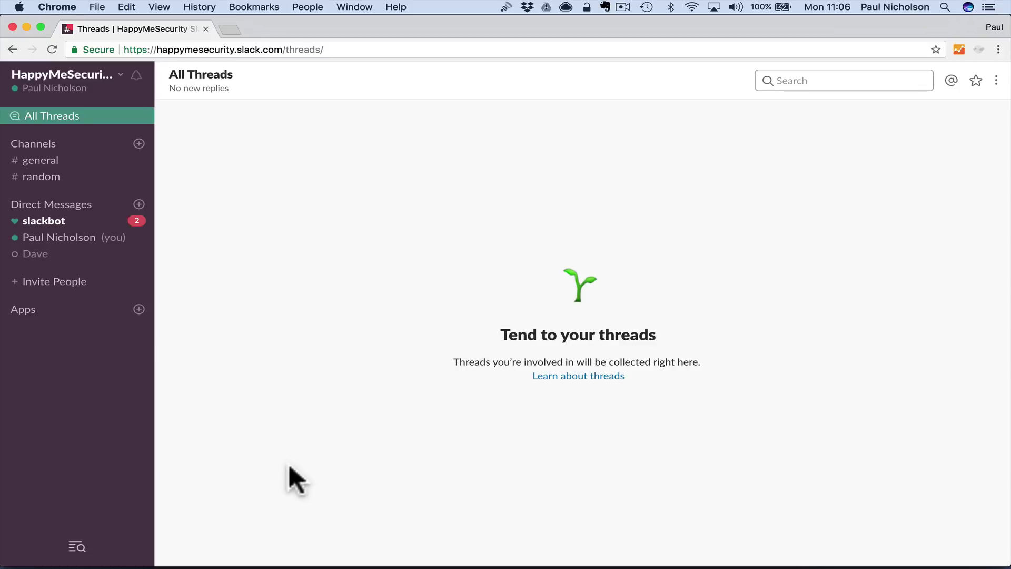
In Apple Mail, copy the Join Now link from the HappyMeSecurity invitation email.
mouse_move(463, 563)
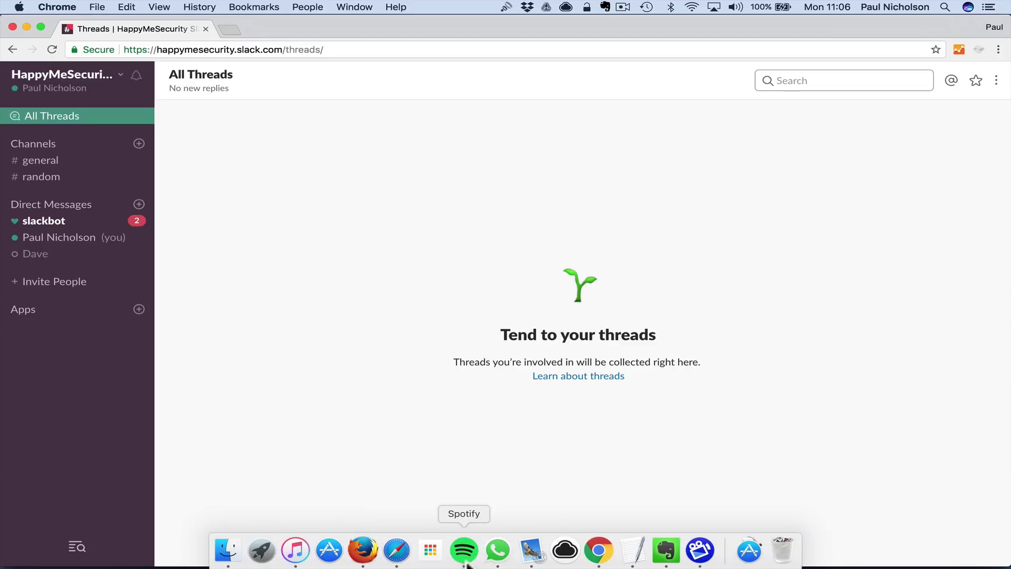
left_click(532, 564)
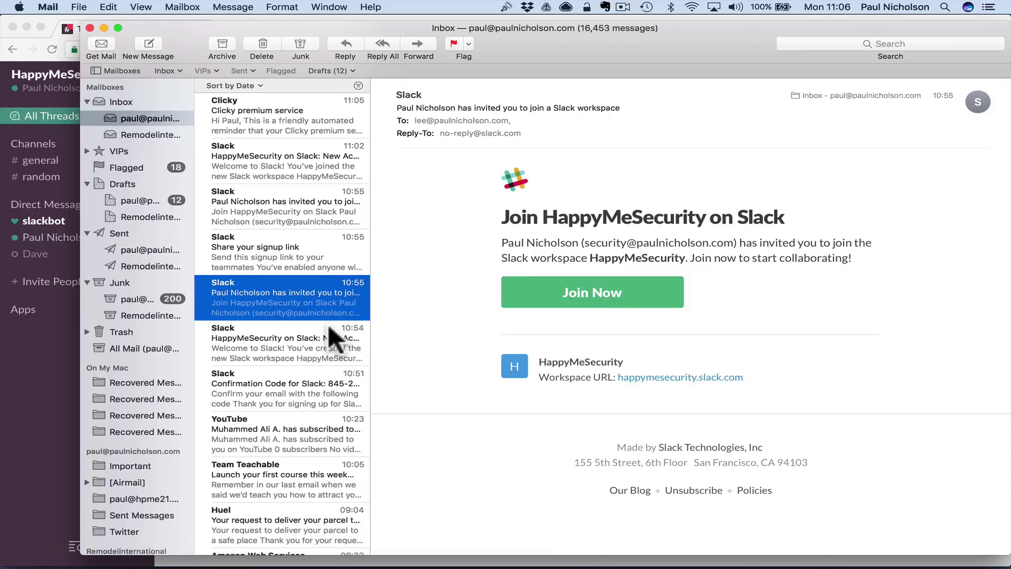
right_click(636, 296)
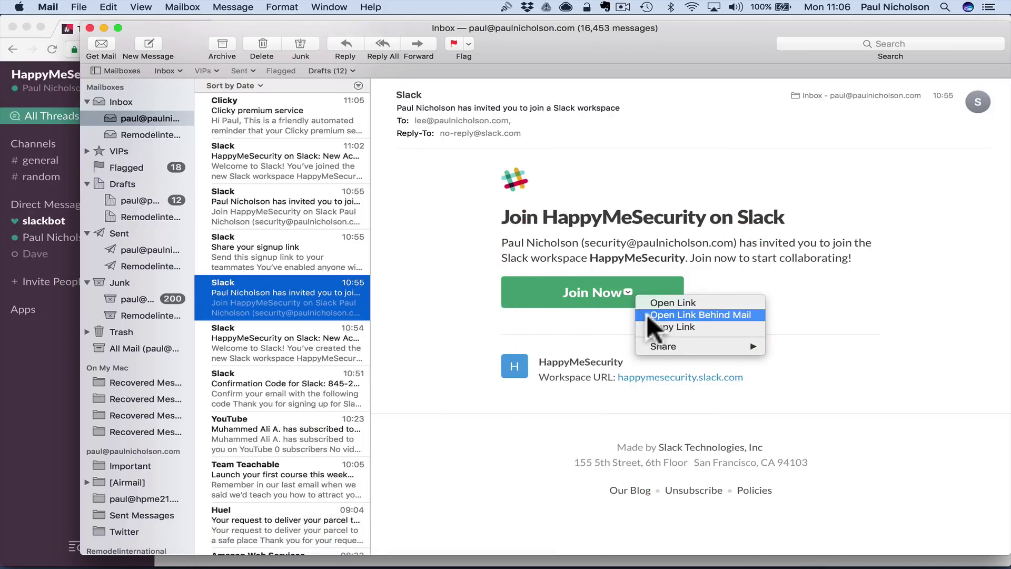
left_click(649, 327)
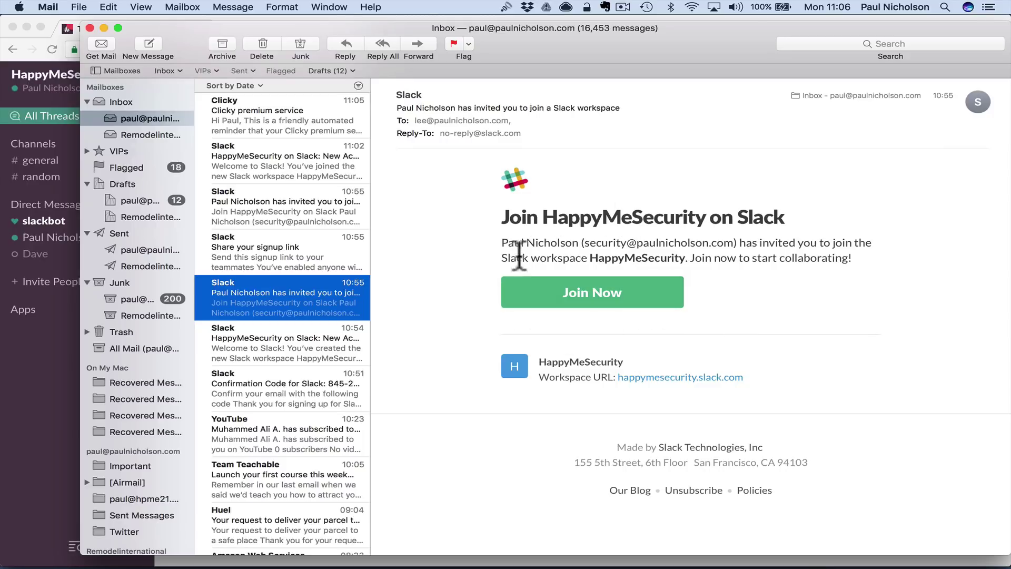
left_click(280, 250)
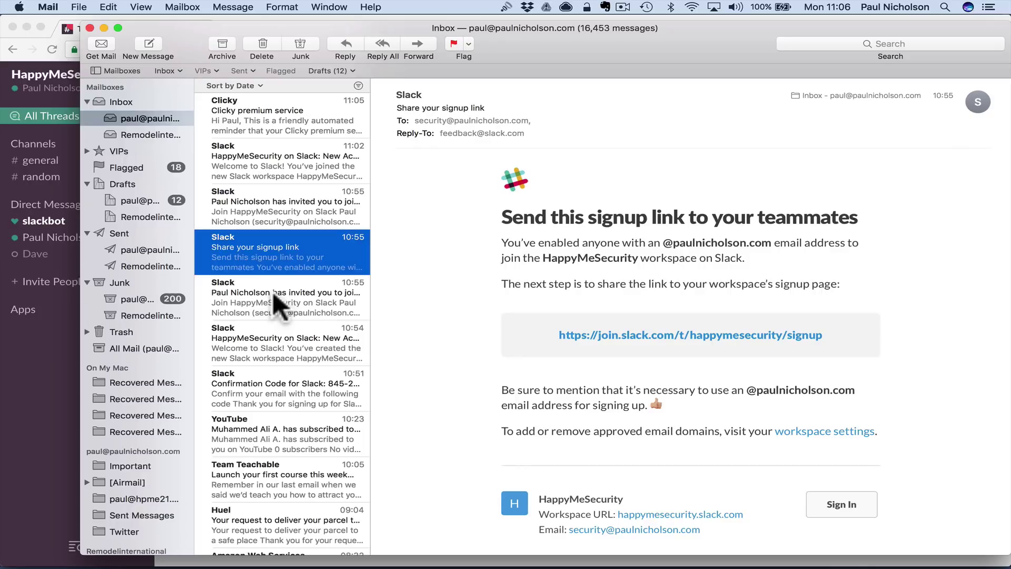
left_click(273, 291)
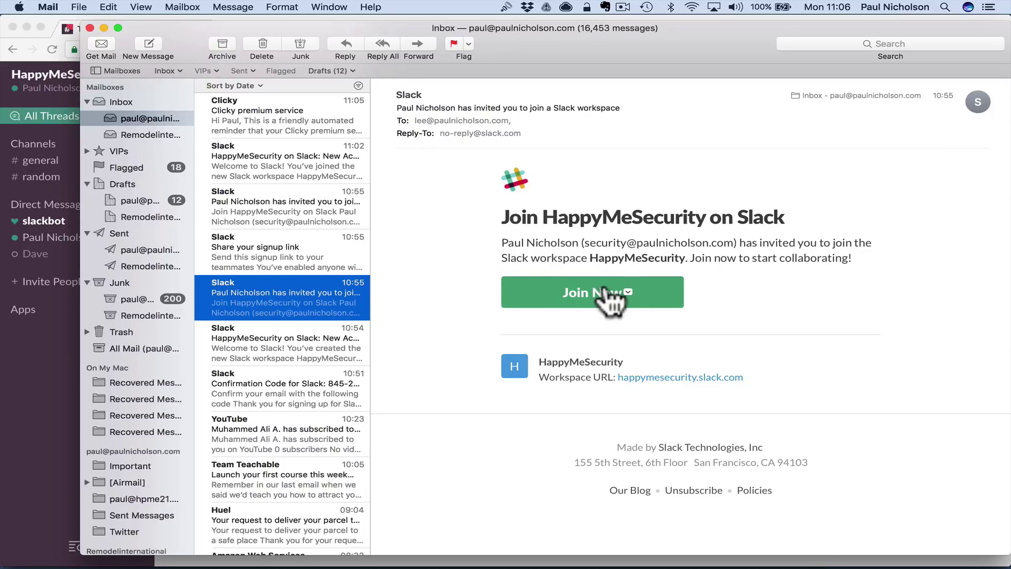
mouse_move(611, 303)
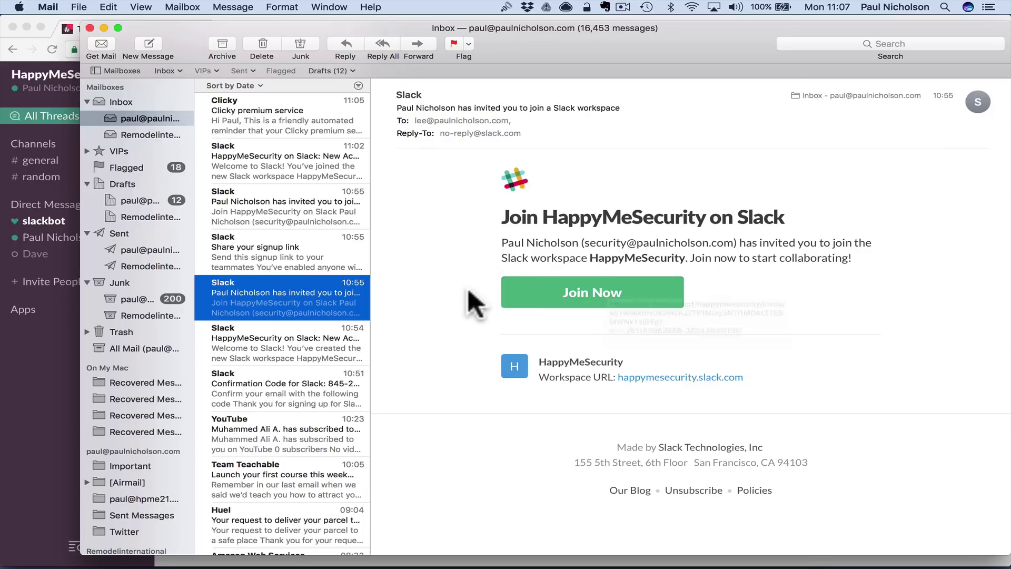
mouse_move(429, 564)
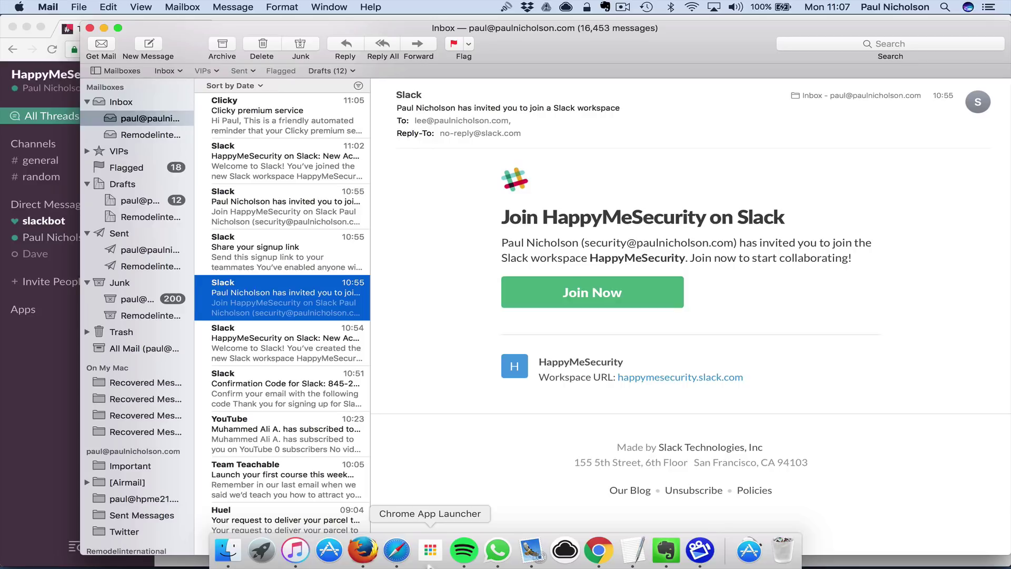
Load the copied HappyMeSecurity invite link in Firefox.
left_click(363, 550)
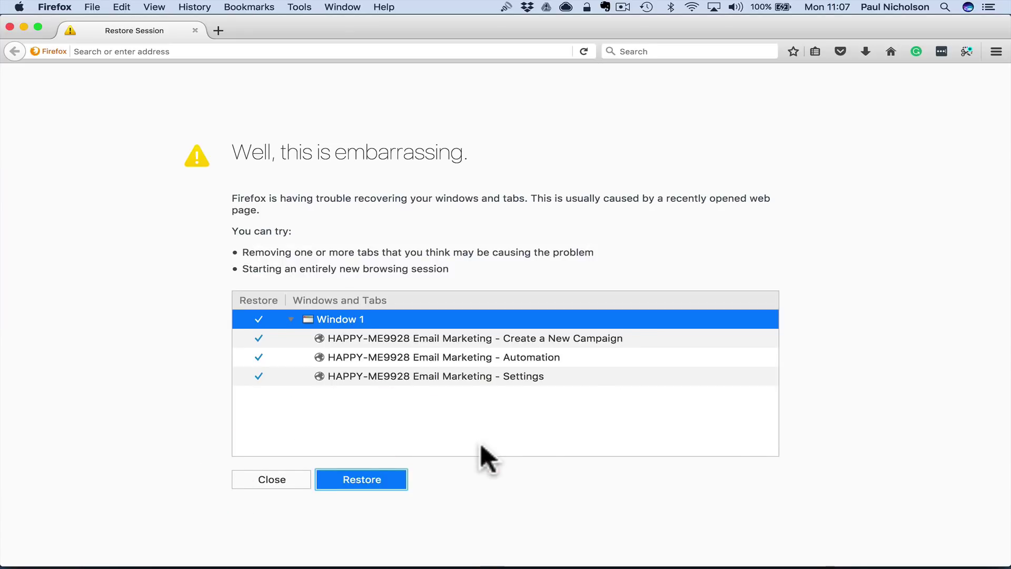
left_click(307, 52)
key("super+v")
key("Return")
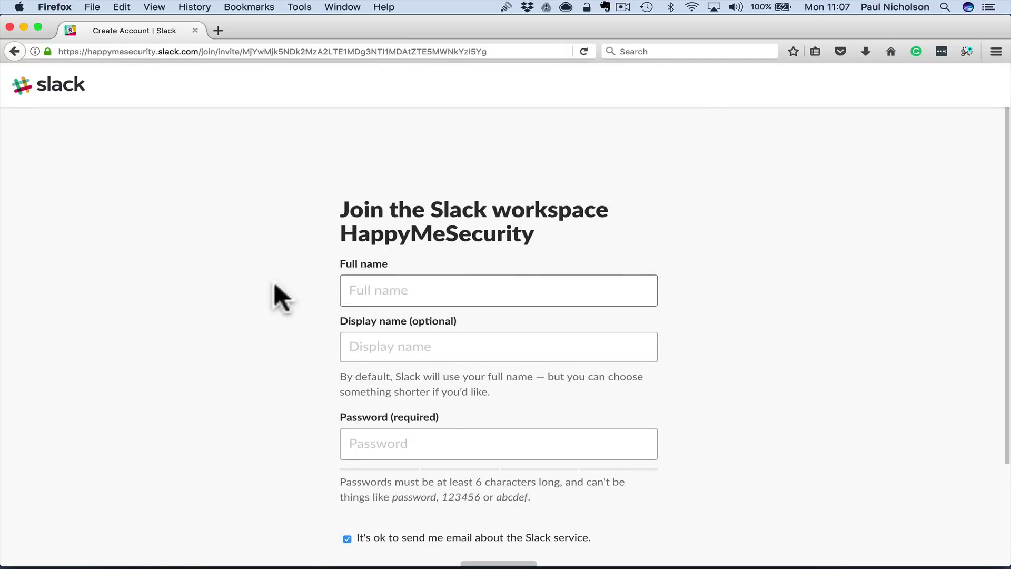
Create the teammate account with full name, display name and password, and accept the User Terms.
key("Tab")
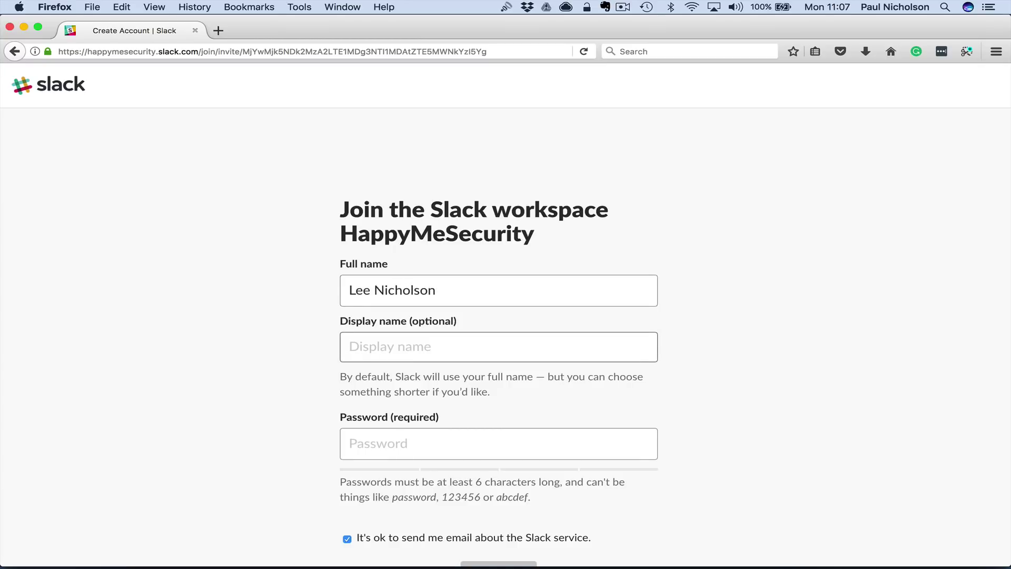
type("Lee")
key("Tab")
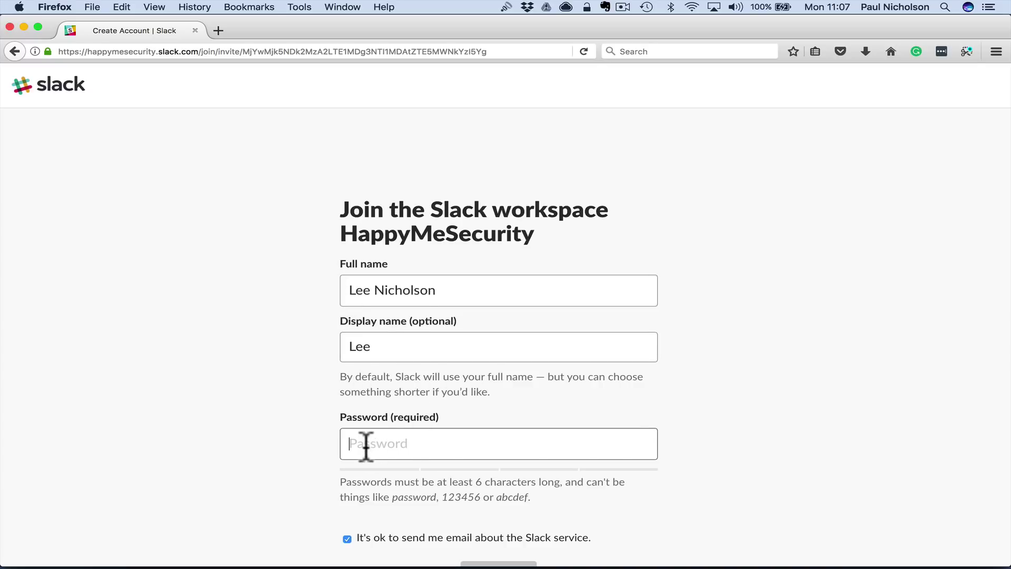
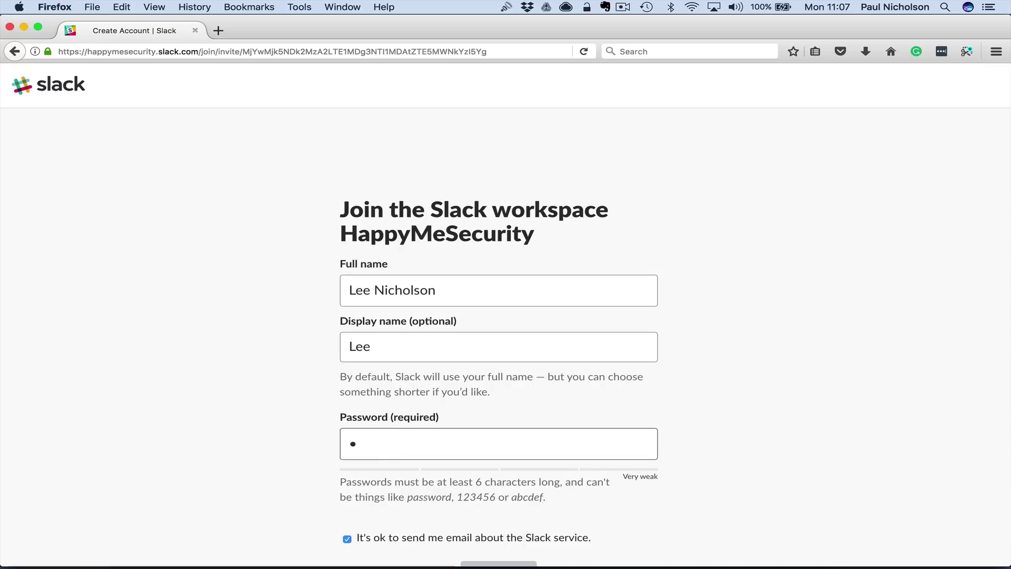
key("Return")
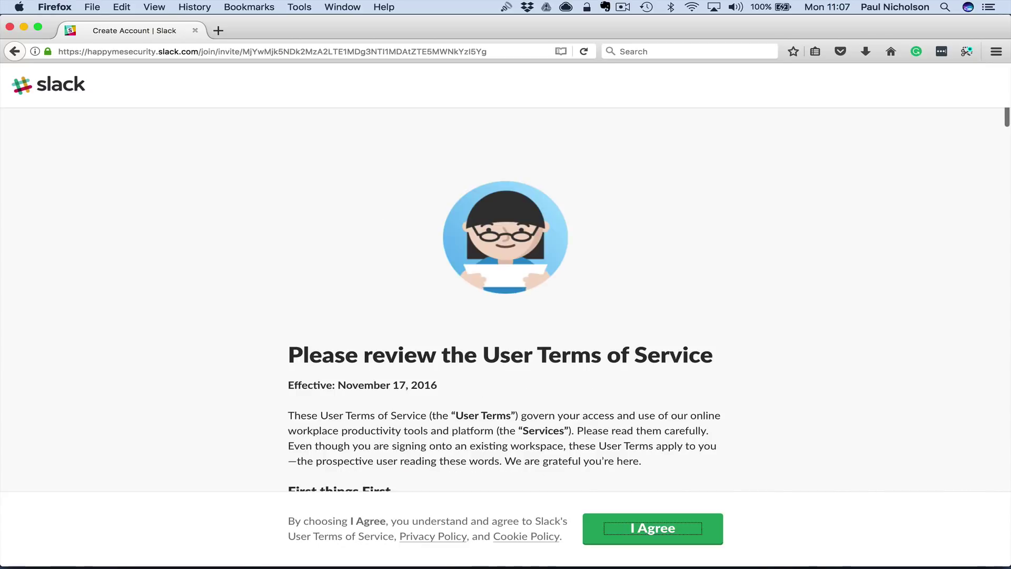
left_click(620, 528)
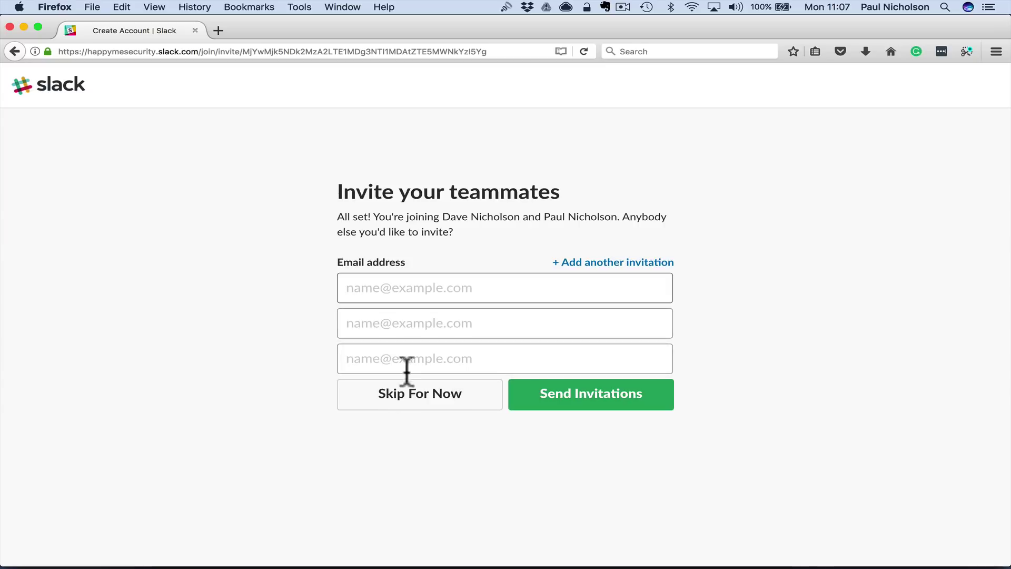
Skip the teammate invites and the tutorial, then open the direct conversation with the owner.
left_click(390, 416)
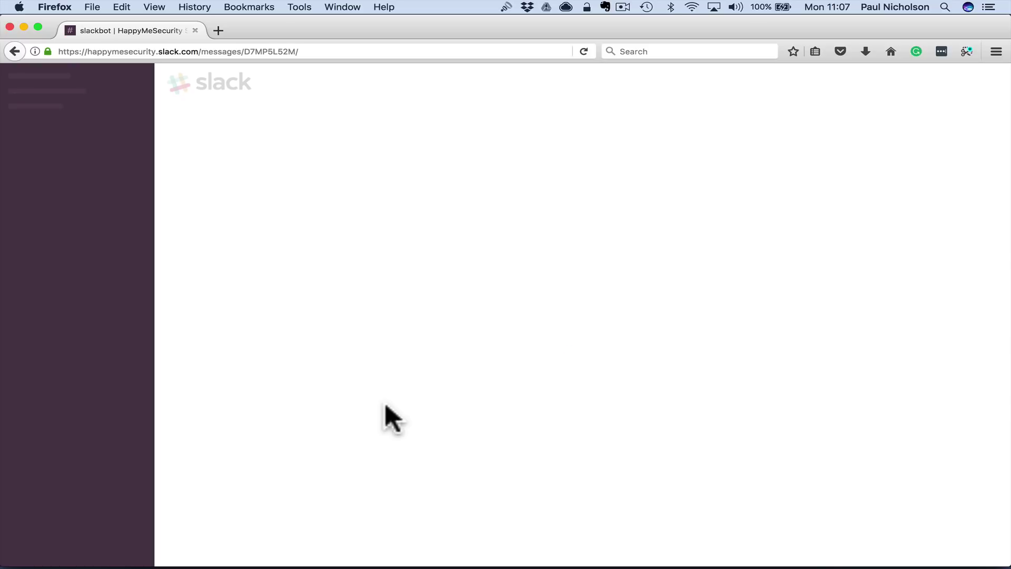
left_click(639, 540)
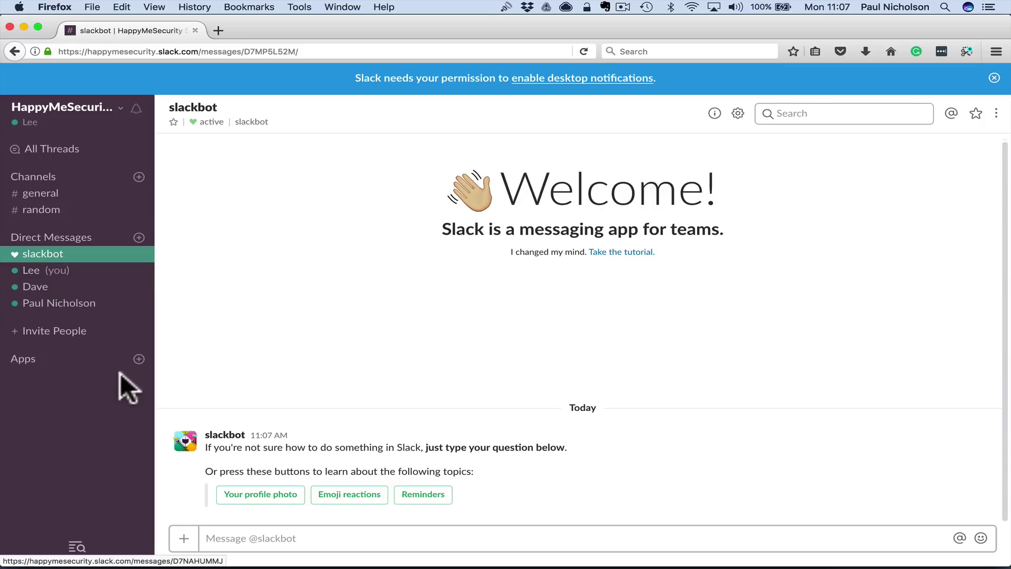
left_click(111, 306)
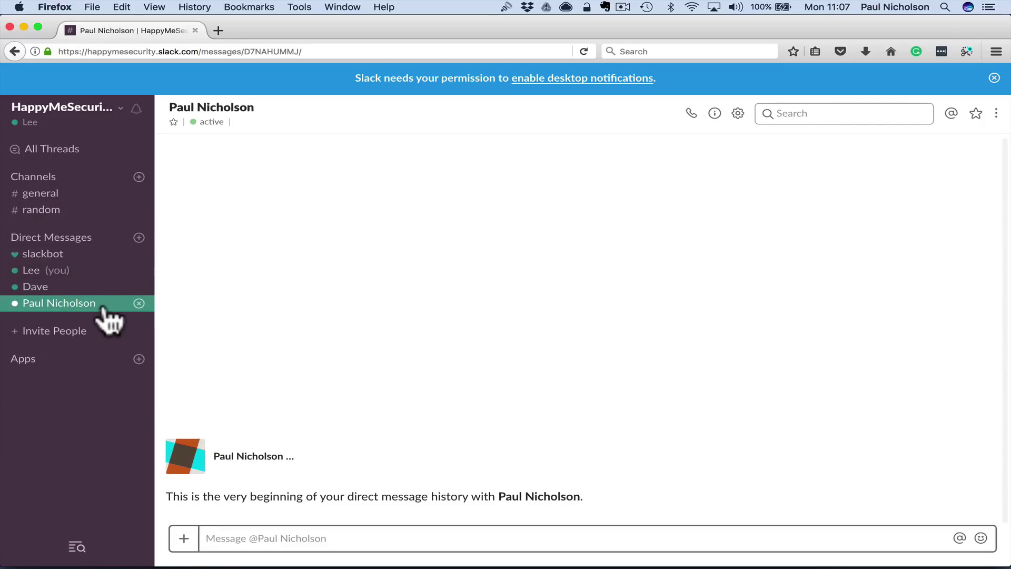
Send the owner a direct message asking to talk, then bring Chrome's Slack to the front.
left_click(232, 538)
type("Hey Paul")
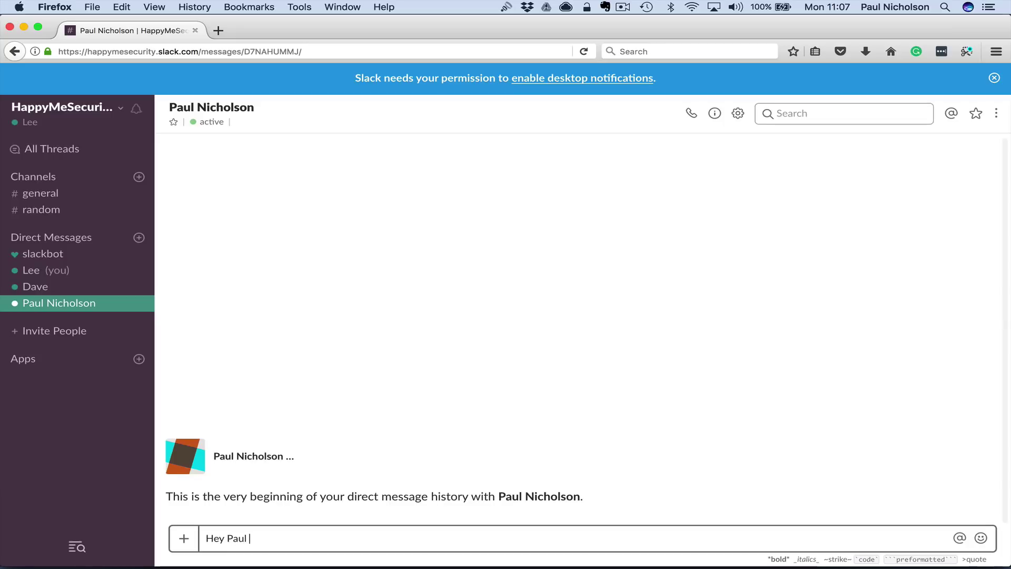
type(" can we talk")
key("Return")
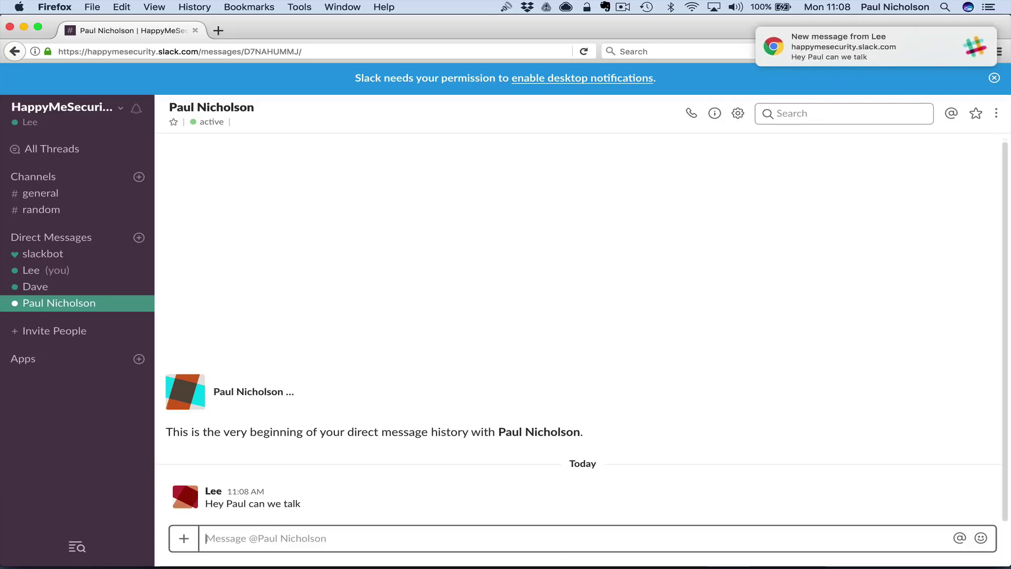
mouse_move(838, 55)
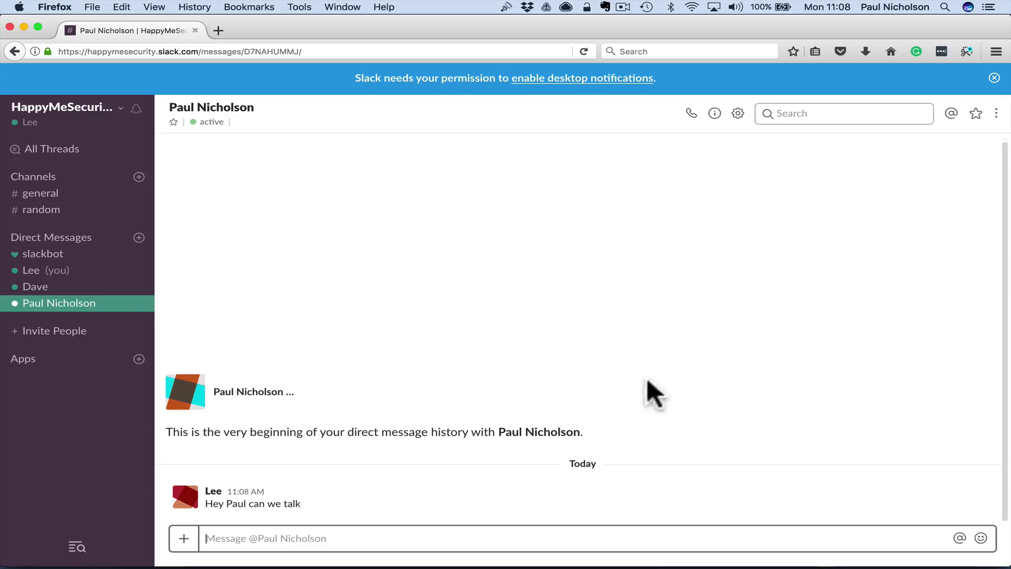
mouse_move(629, 566)
left_click(598, 550)
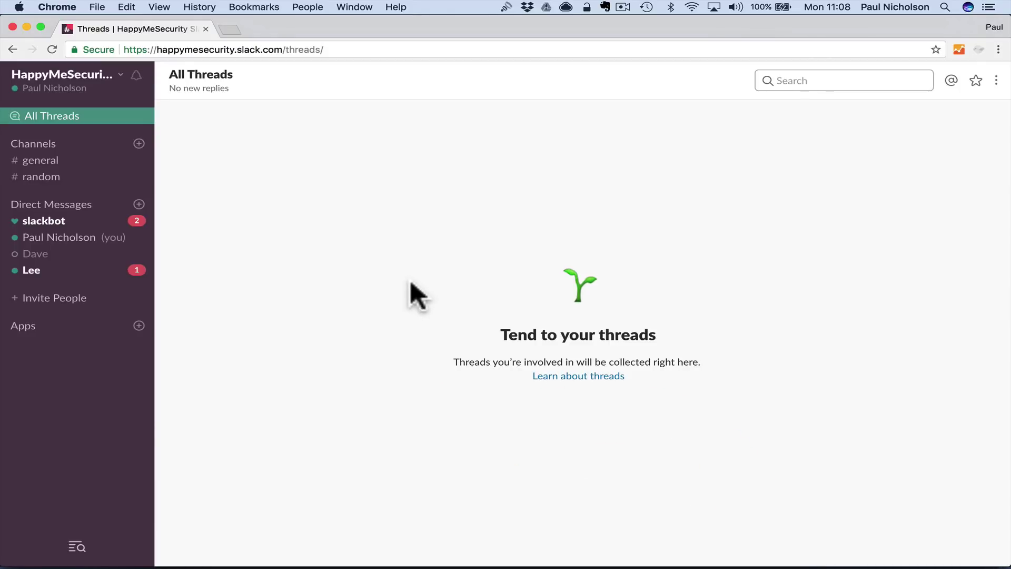
Open the new teammate's direct message and reply "yeah I'll come see you".
left_click(84, 271)
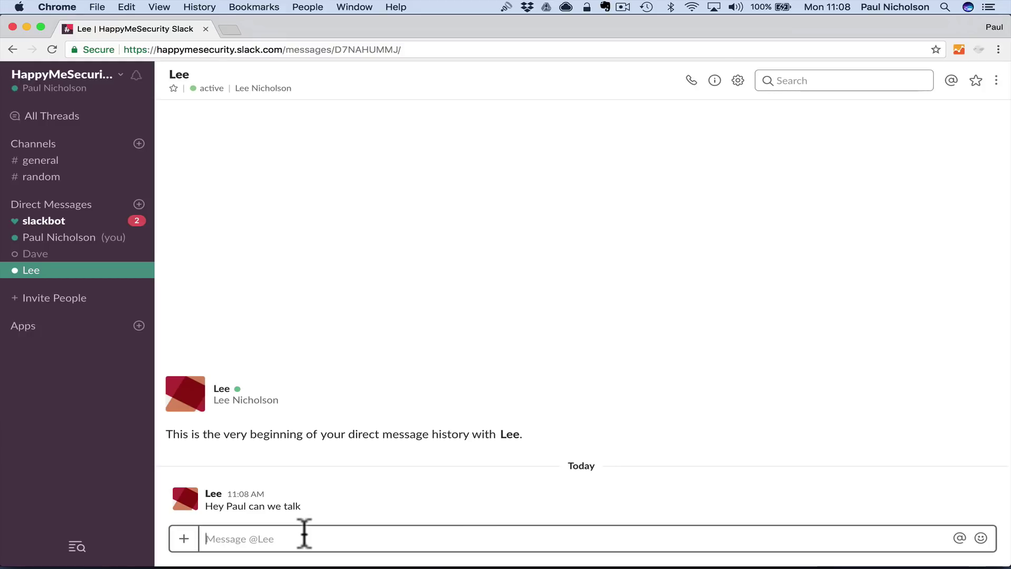
type("yeah I'll come see you")
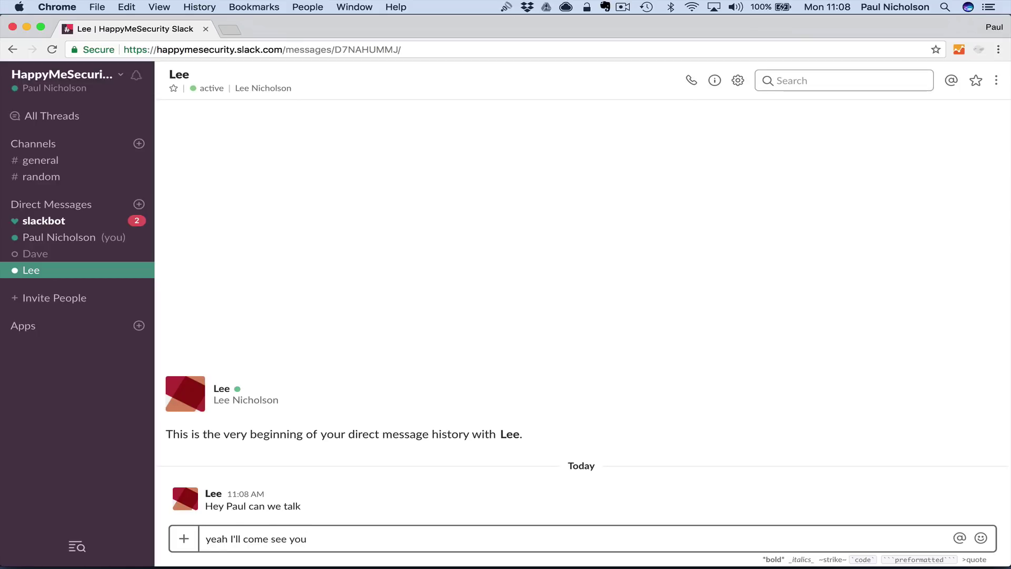
key("Return")
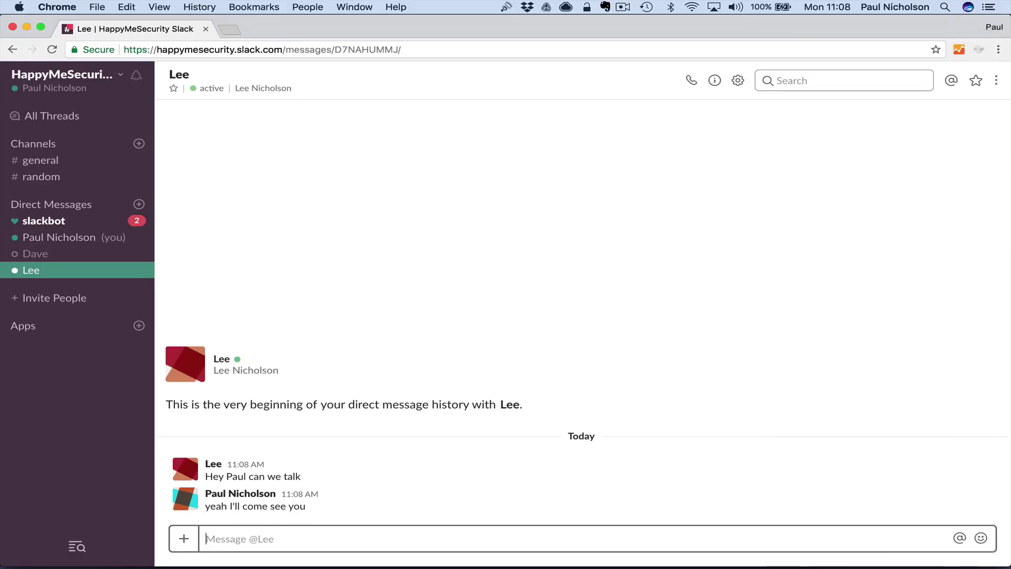
In Firefox's Slack, enable desktop notifications and allow the site to send them.
mouse_move(297, 566)
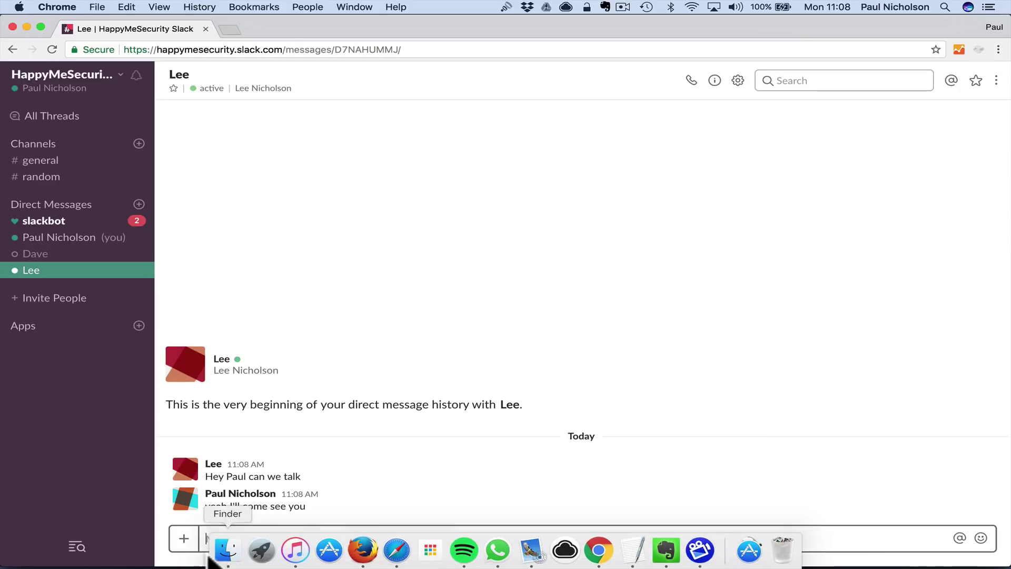
left_click(359, 546)
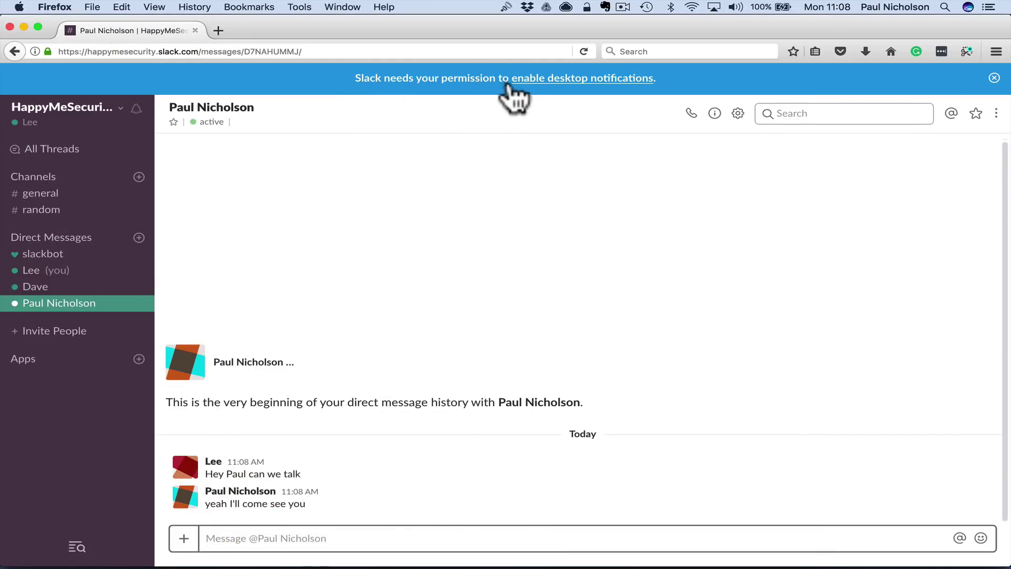
left_click(537, 81)
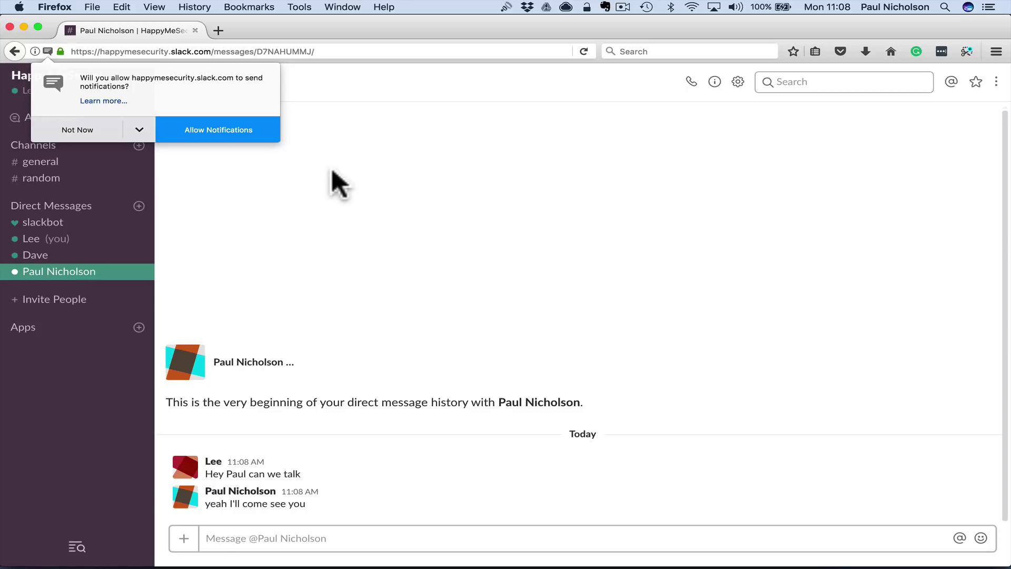
left_click(241, 126)
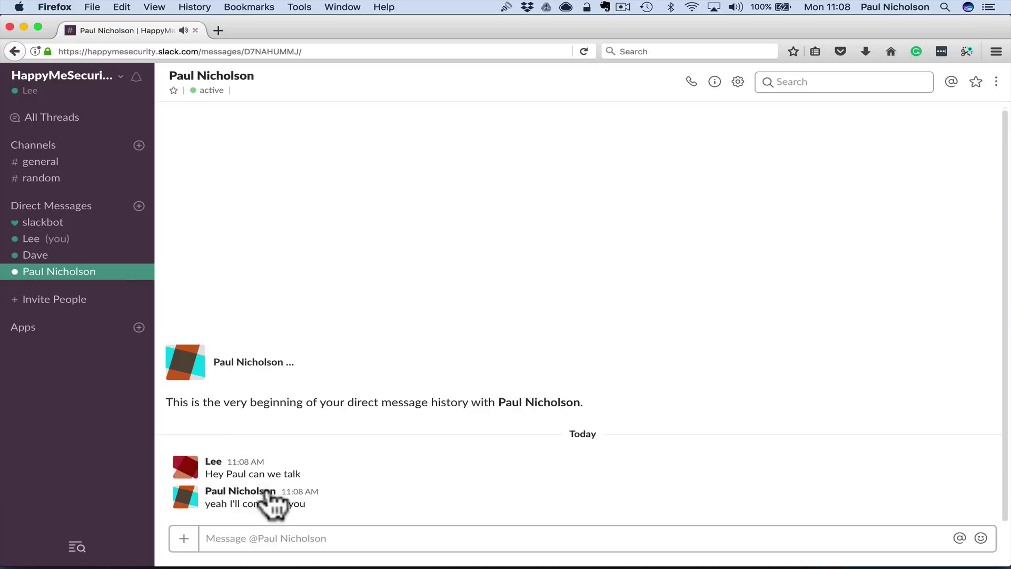
Post "Back in office in 20 mins" in the conversation.
left_click(248, 538)
type("Back ")
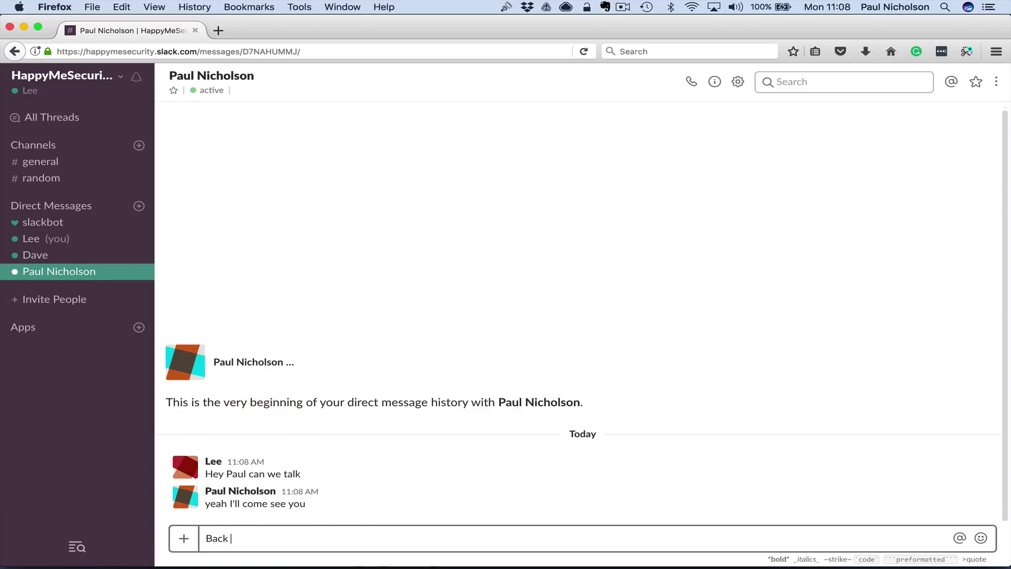
type("in officw in ")
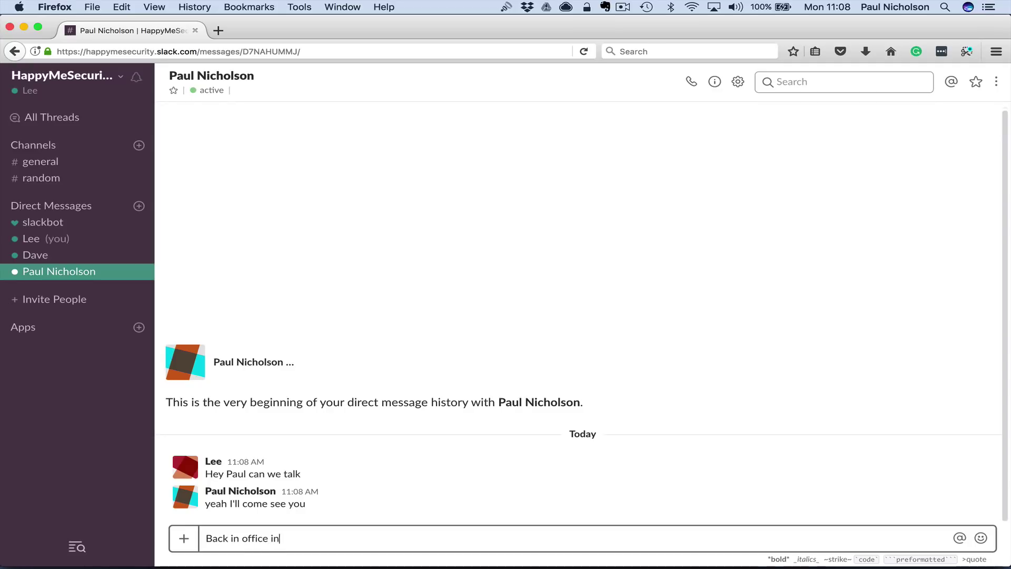
type("20 mins")
key("Return")
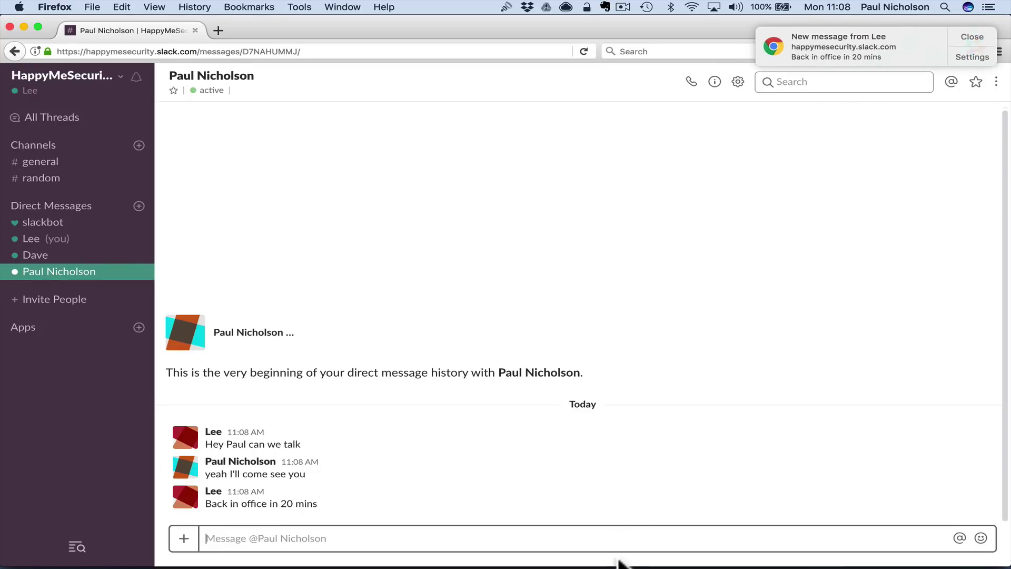
In Chrome's Slack, reply "Cool see you then." in the conversation.
mouse_move(396, 563)
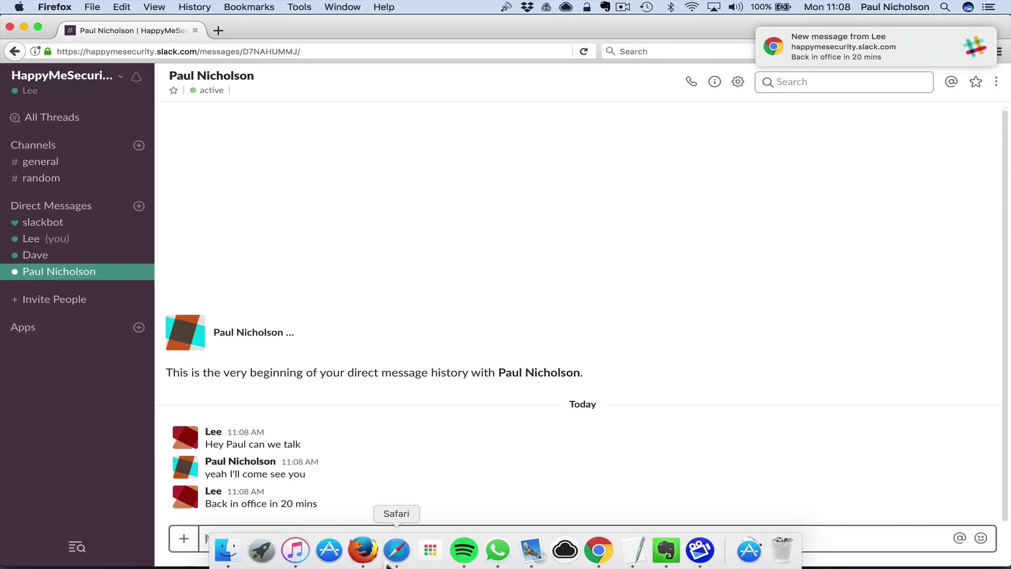
left_click(599, 550)
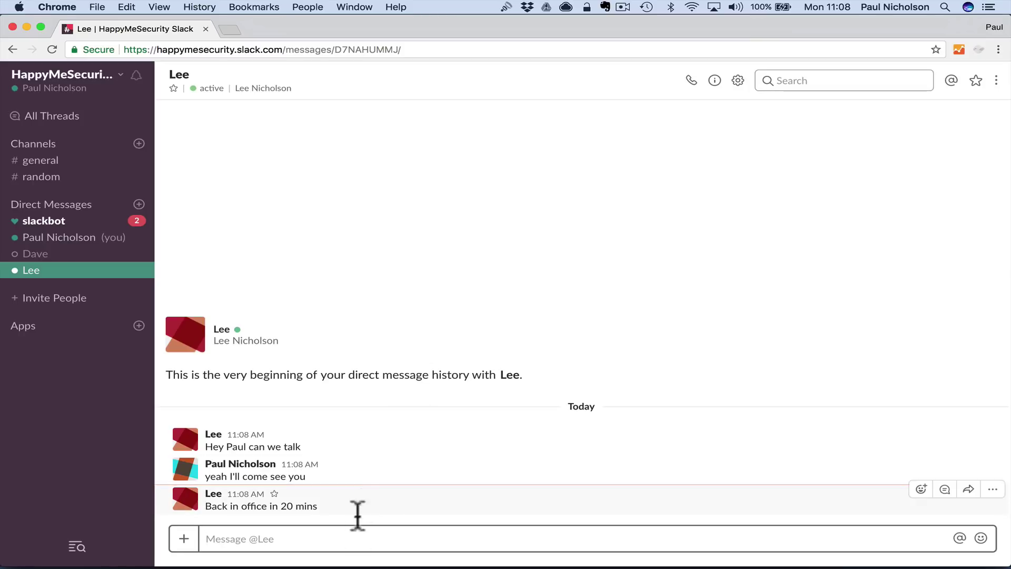
left_click(327, 534)
type("Cool ")
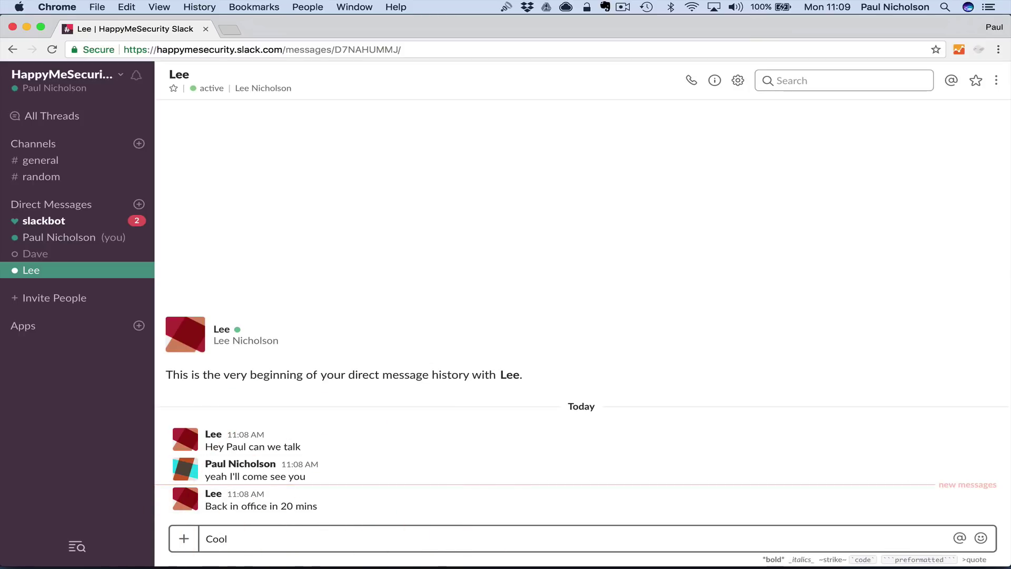
type("see you then.")
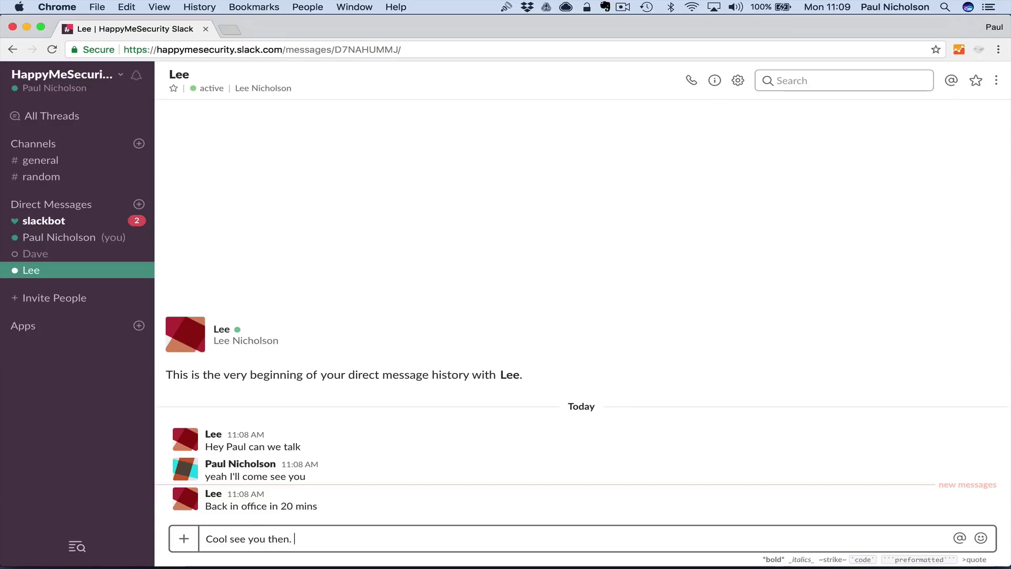
key("Return")
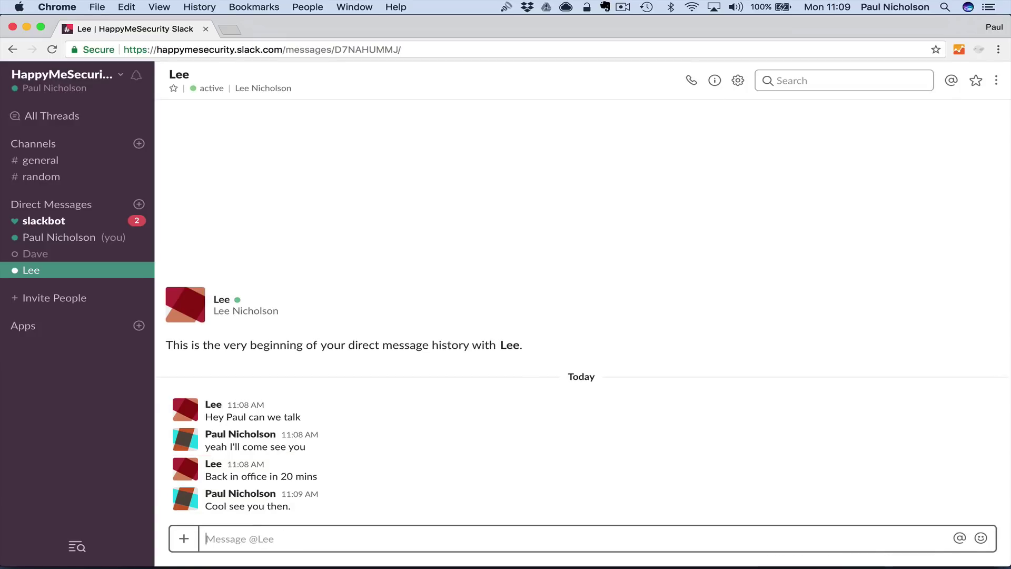
Check in Firefox's Slack that the reply "Cool see you then." arrived.
mouse_move(329, 563)
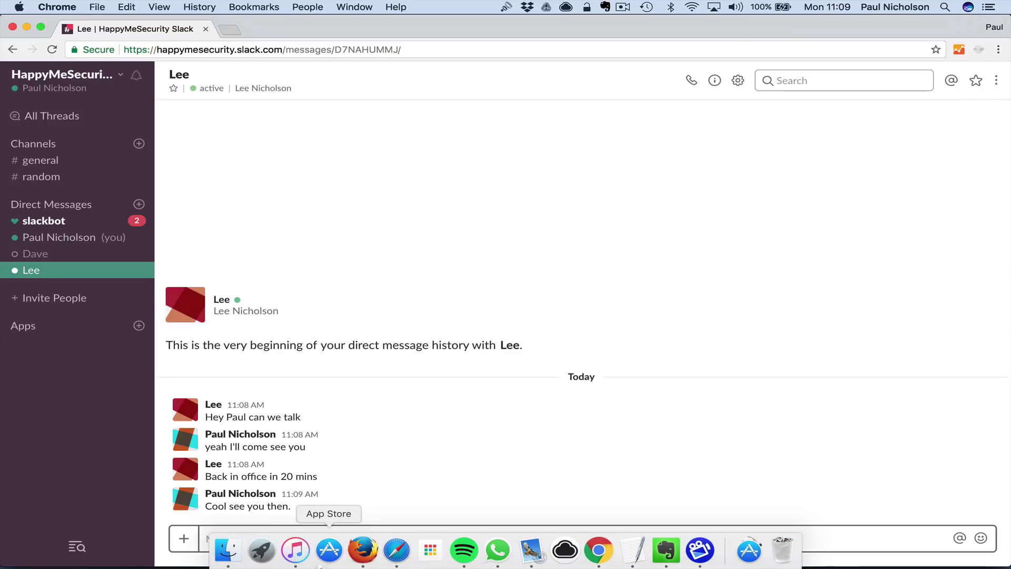
left_click(362, 552)
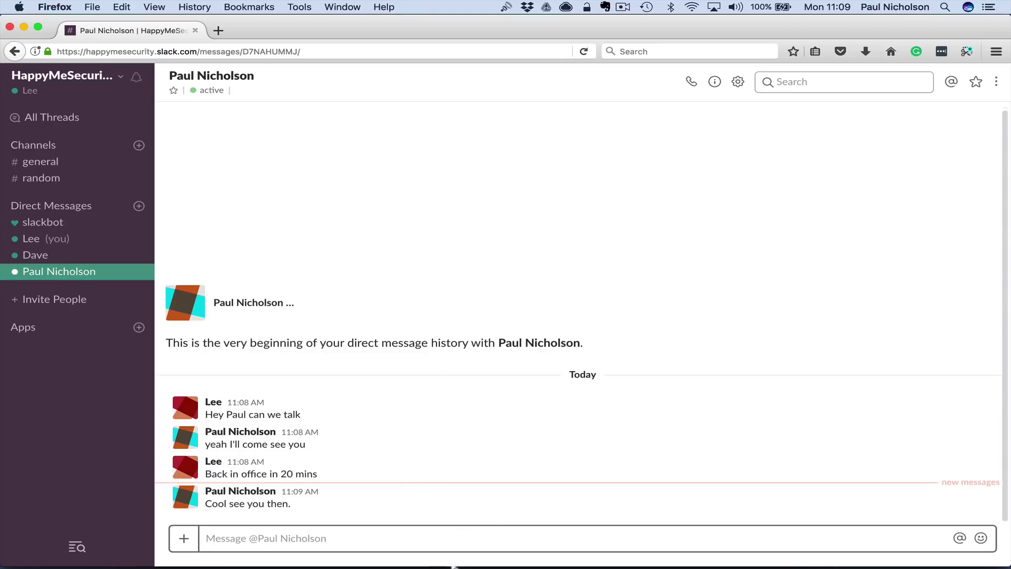
mouse_move(494, 550)
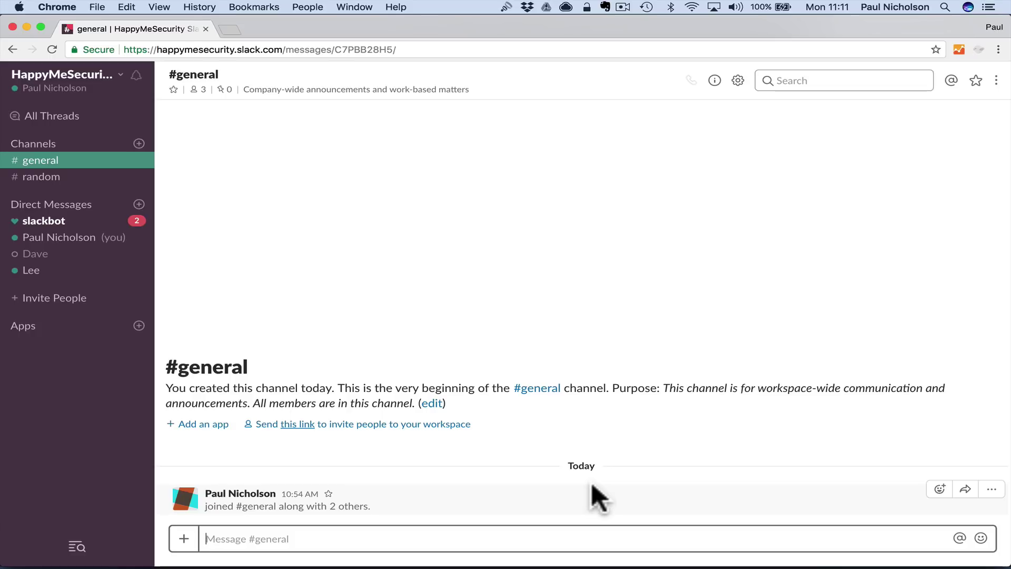
Switch between #random and #general in the Channels list, ending on #general.
left_click(98, 176)
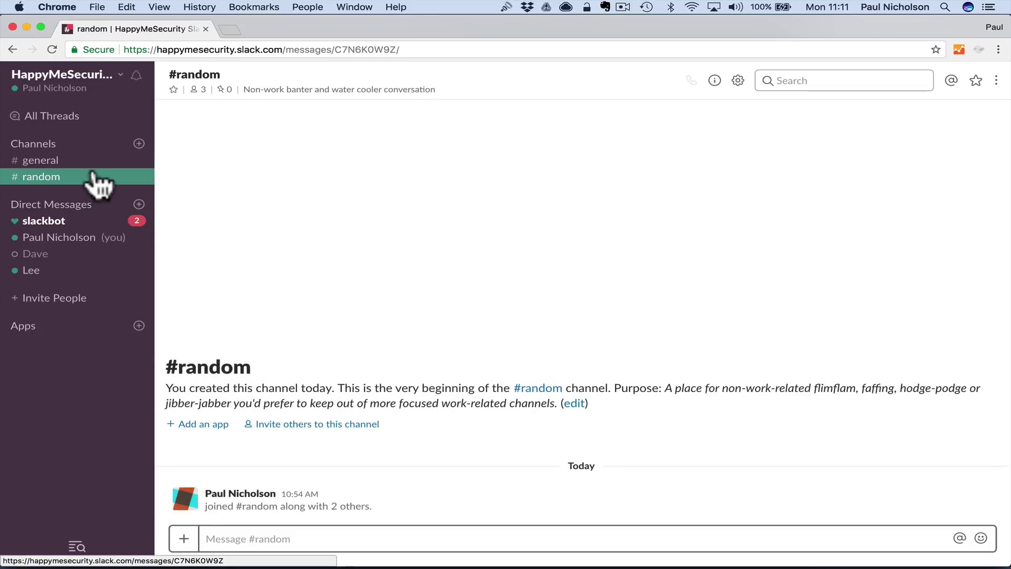
left_click(95, 164)
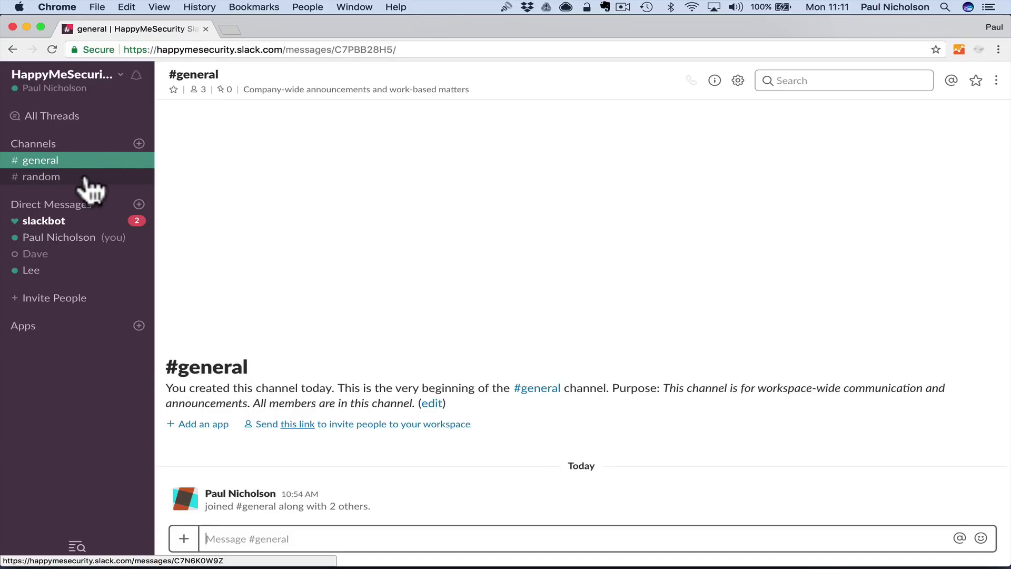
left_click(93, 189)
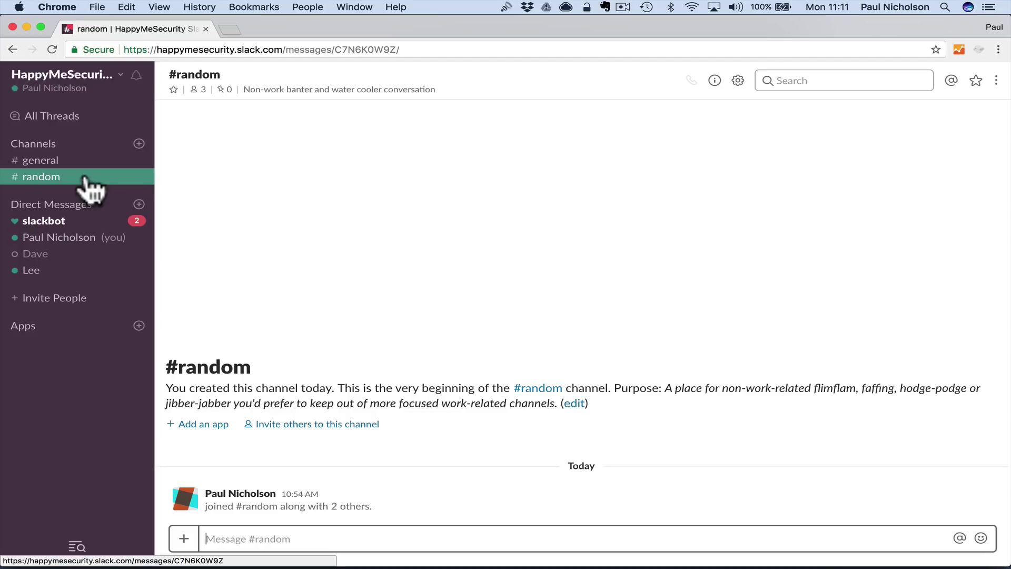
left_click(87, 165)
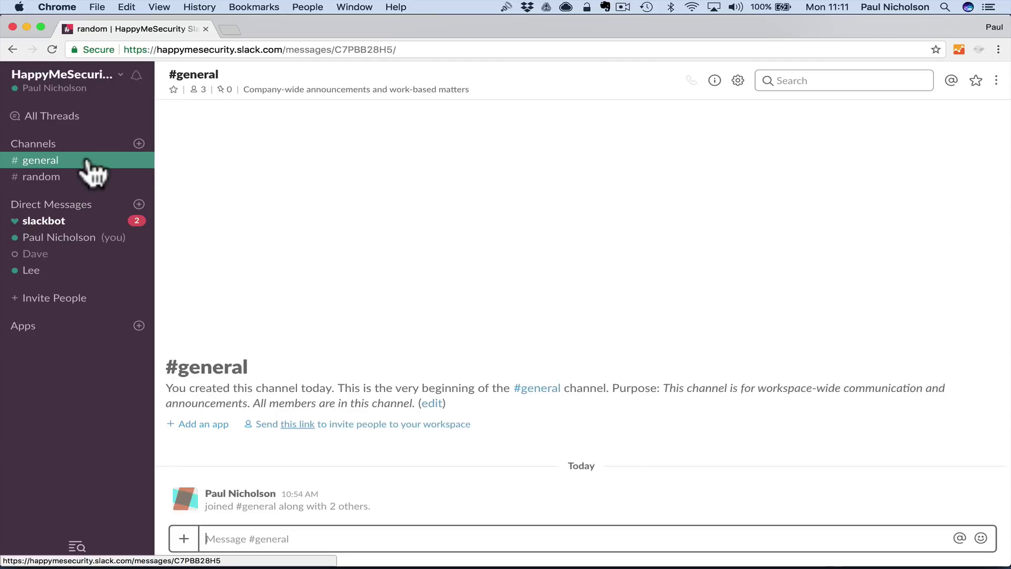
left_click(89, 175)
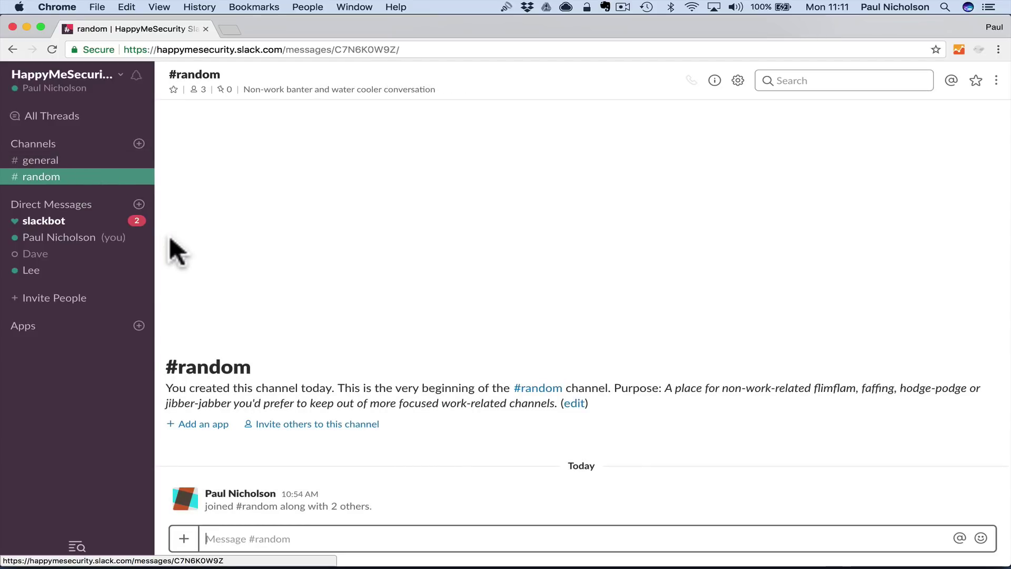
left_click(105, 162)
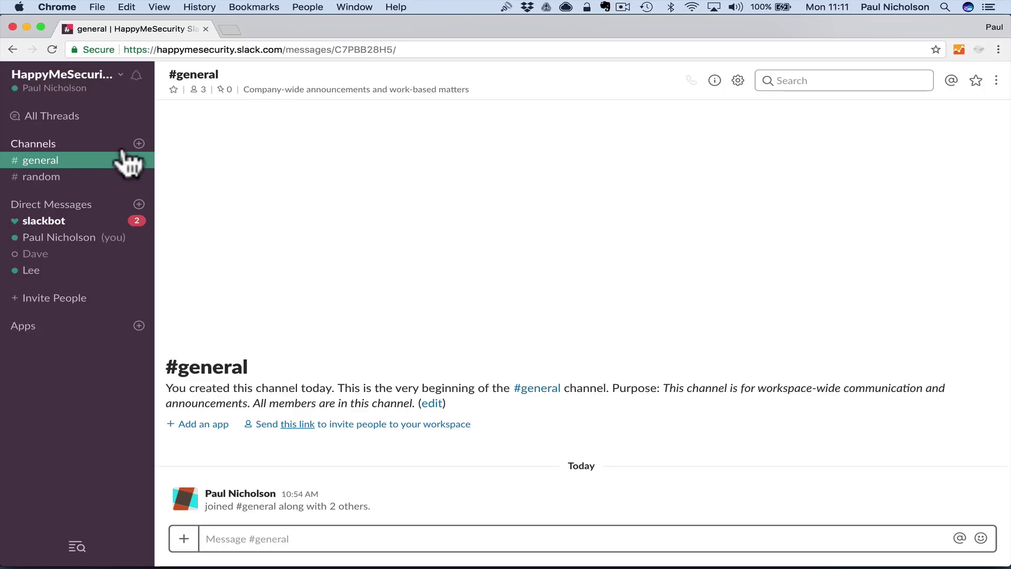
Start a public channel named installs with purpose "Install Department".
left_click(139, 145)
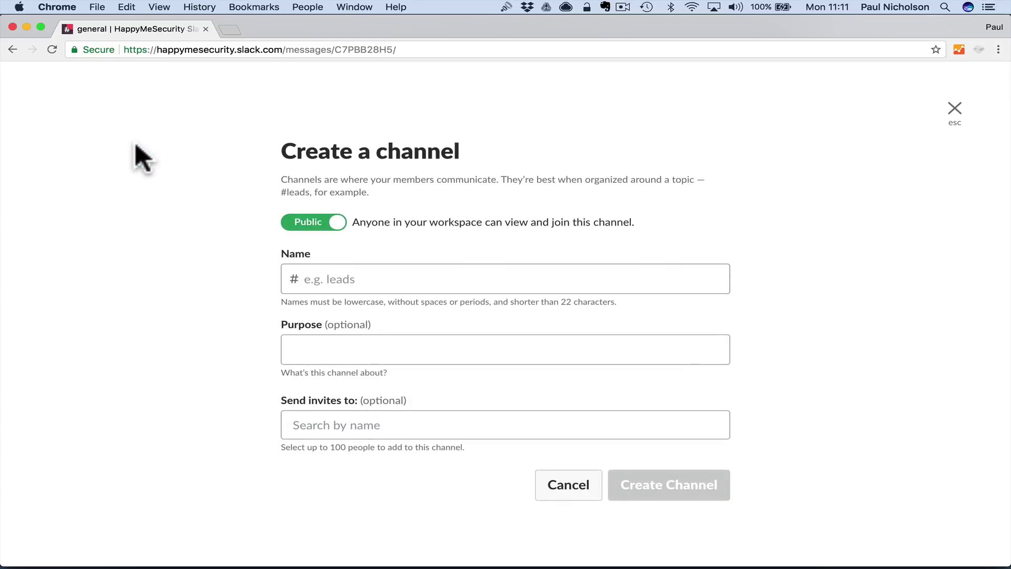
left_click(339, 223)
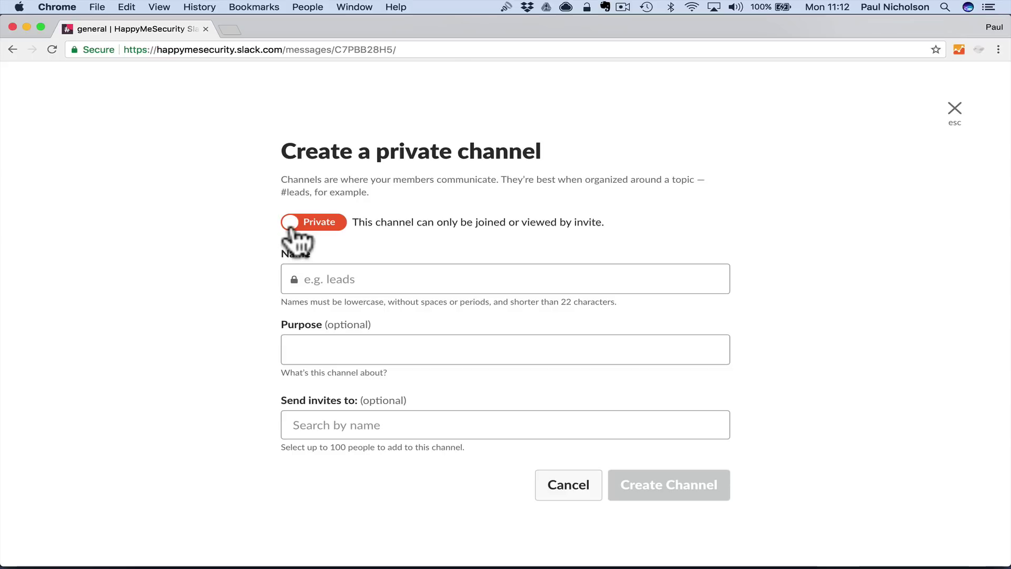
left_click(293, 229)
left_click(325, 284)
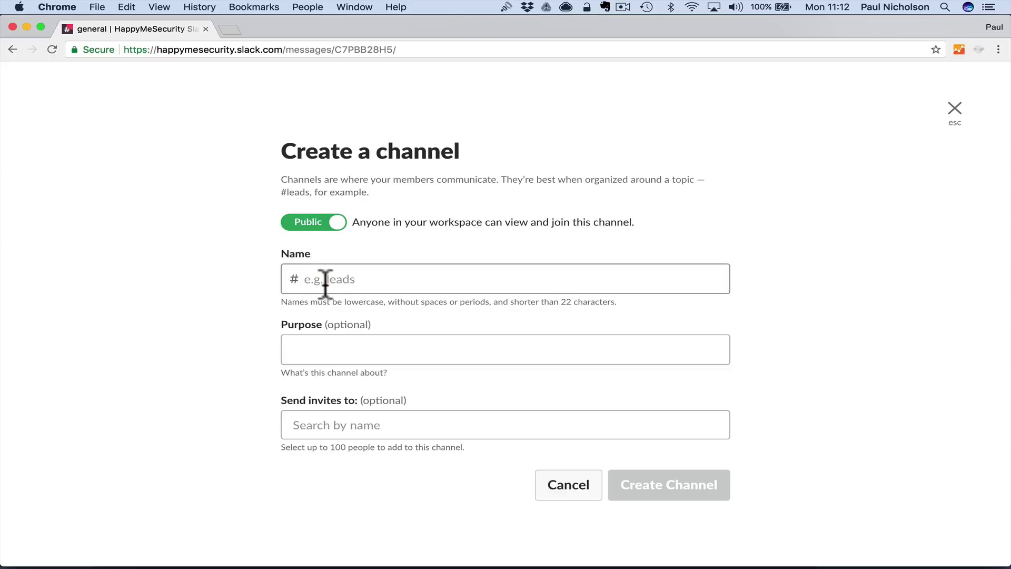
type("installs")
key("Tab")
type("Install Department")
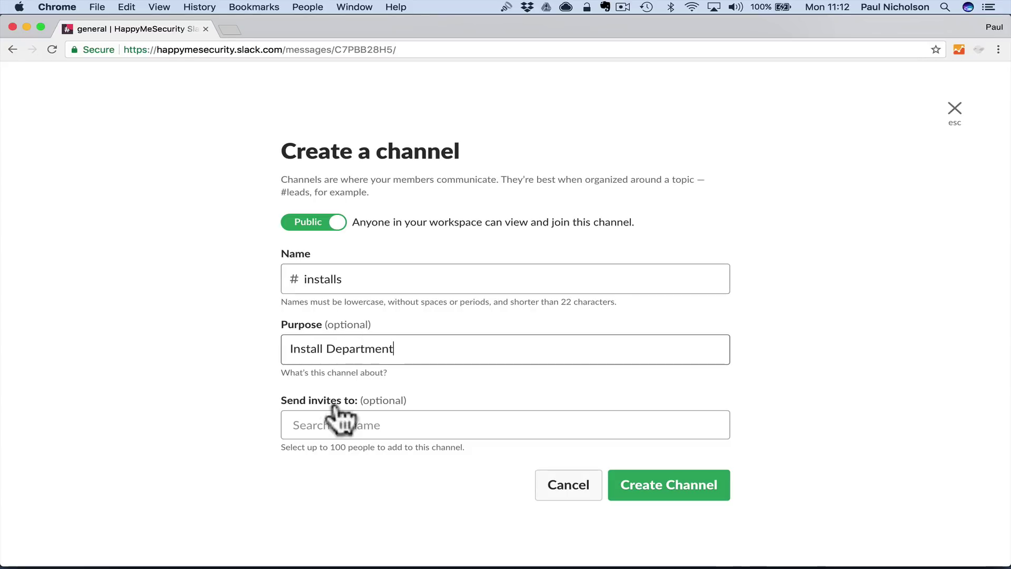
Invite one teammate and create the #installs channel.
left_click(324, 424)
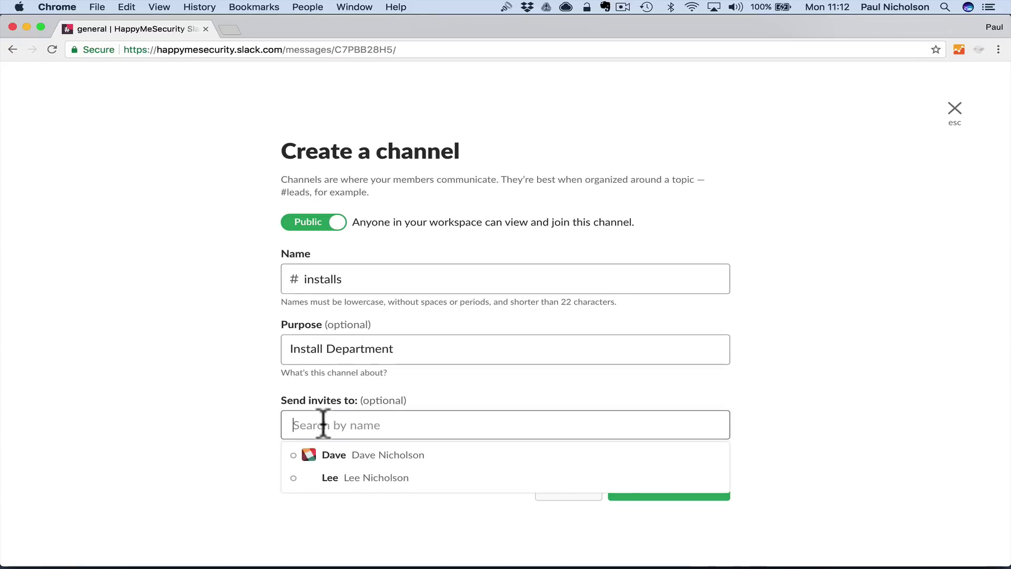
left_click(300, 457)
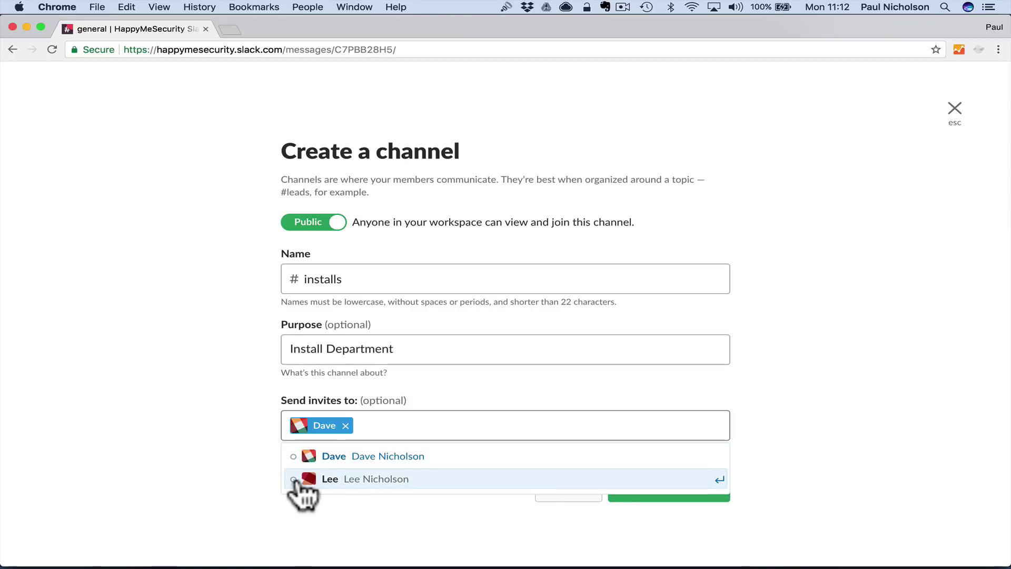
left_click(421, 526)
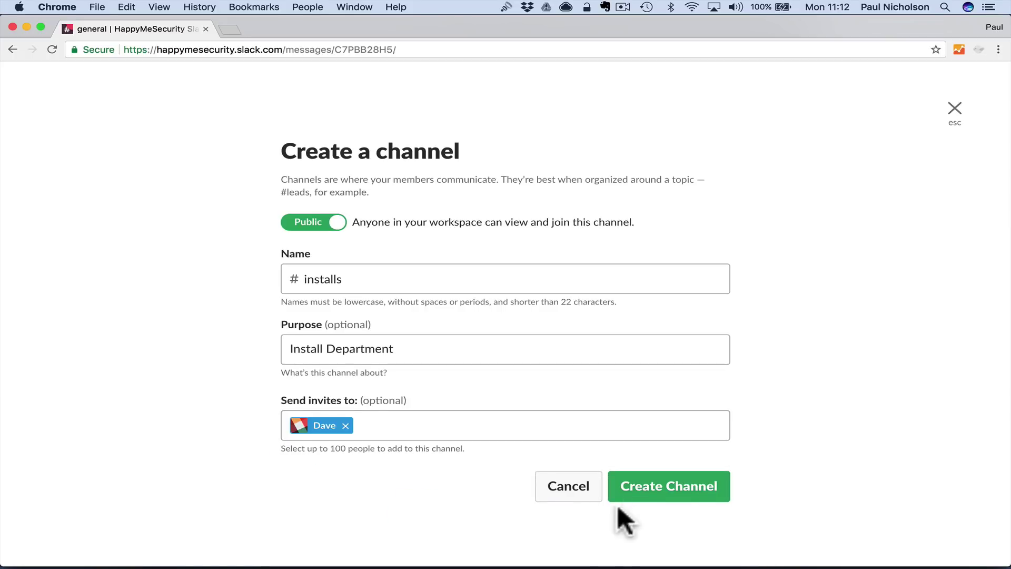
left_click(649, 488)
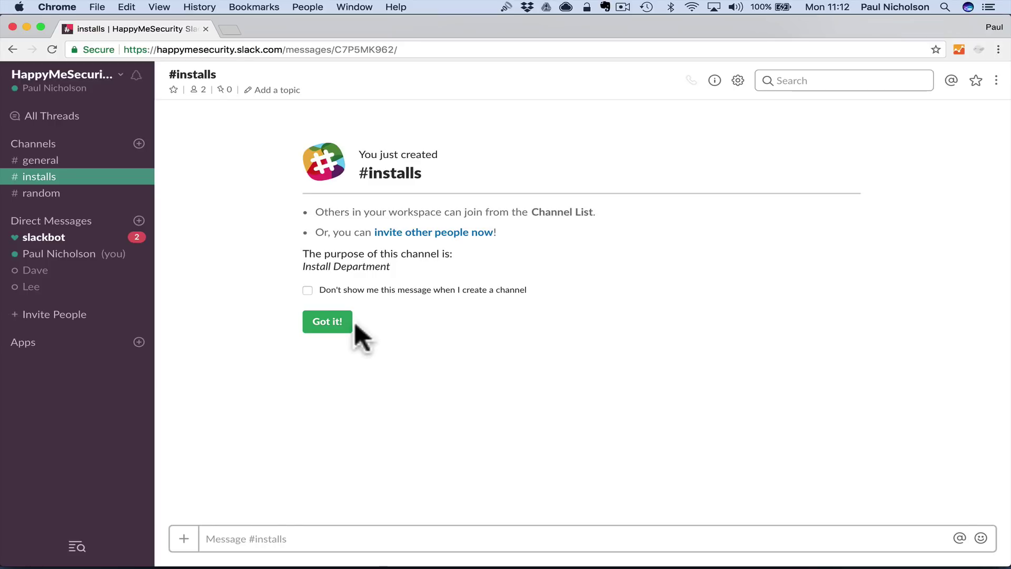
left_click(340, 324)
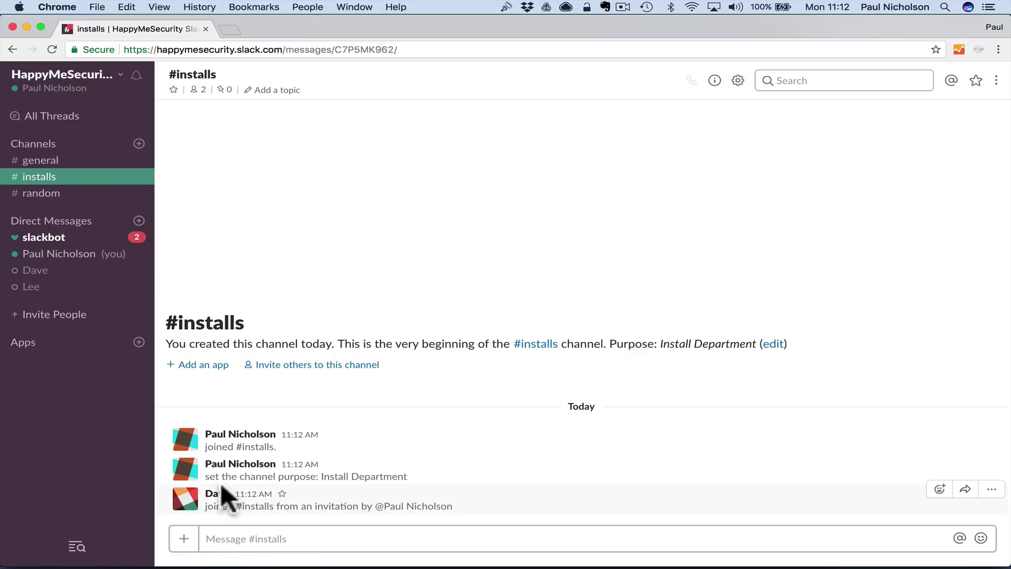
left_click(247, 537)
type("@")
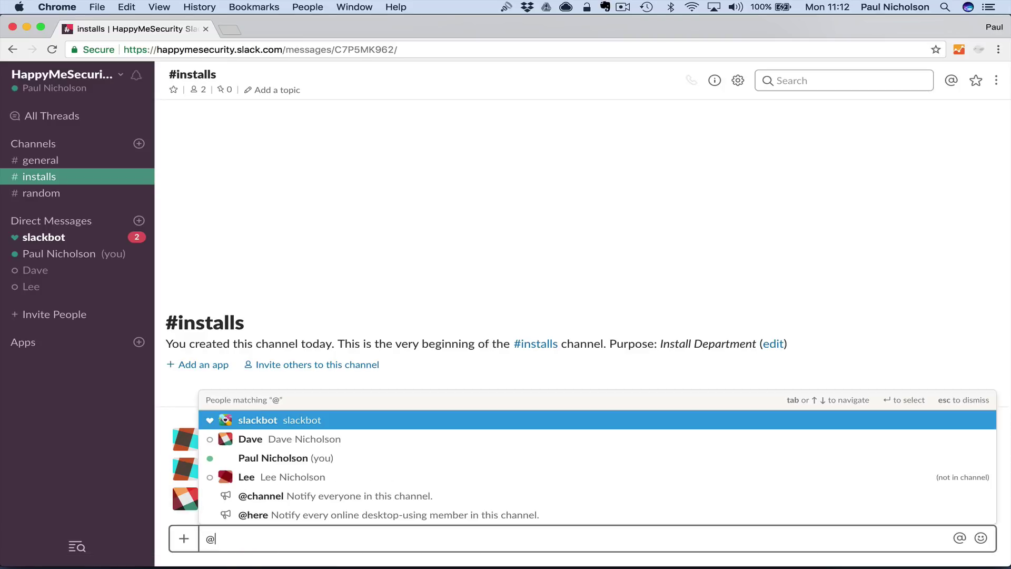
type("Dave")
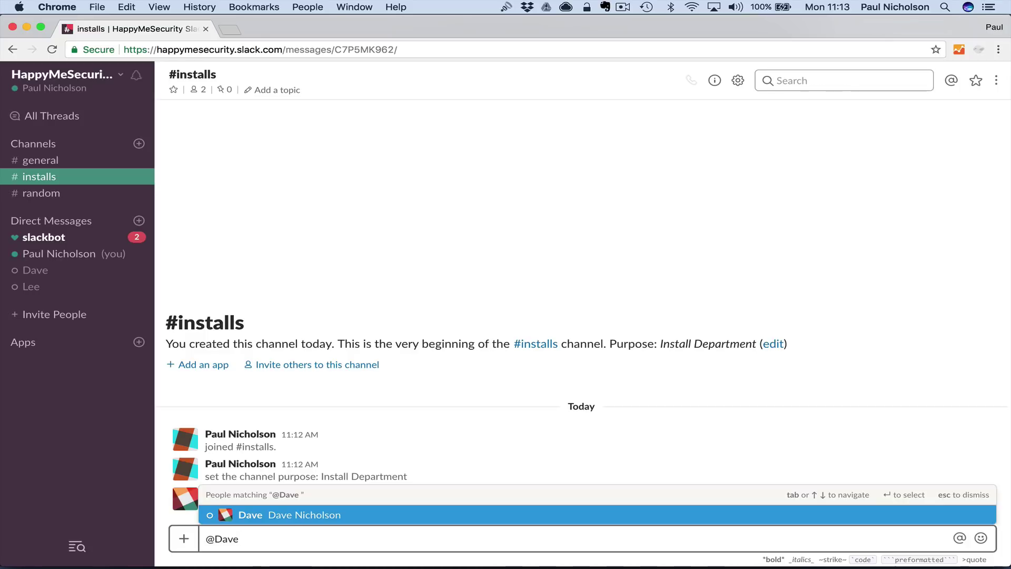
type("what")
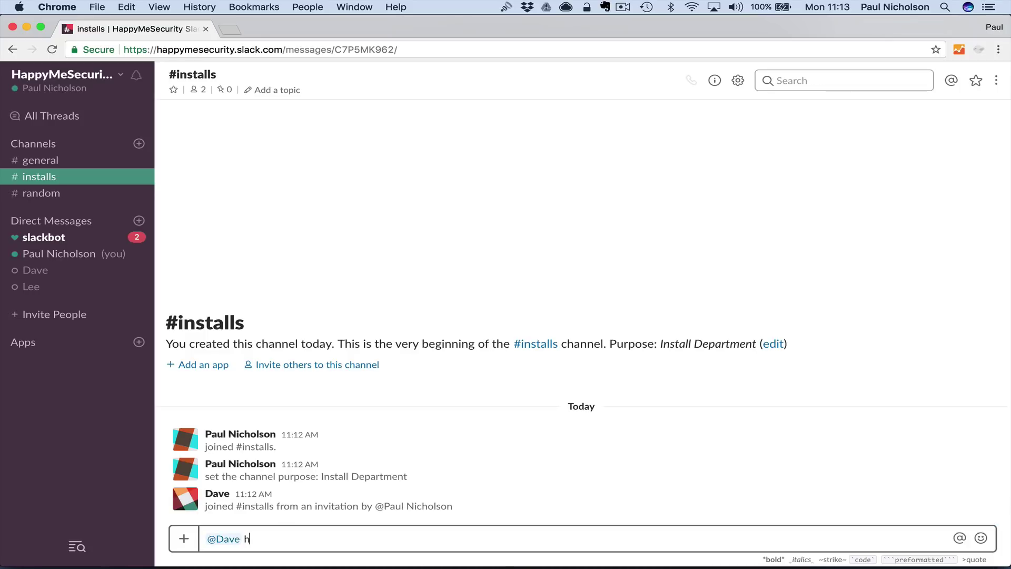
type("'s the on books totla.")
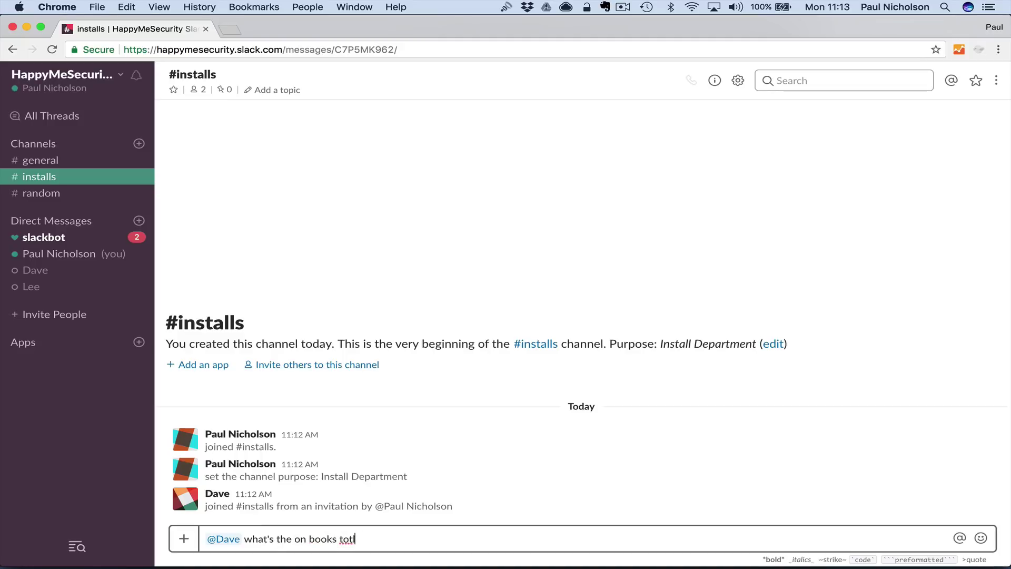
key("BackSpace")
type("al?")
key("Return")
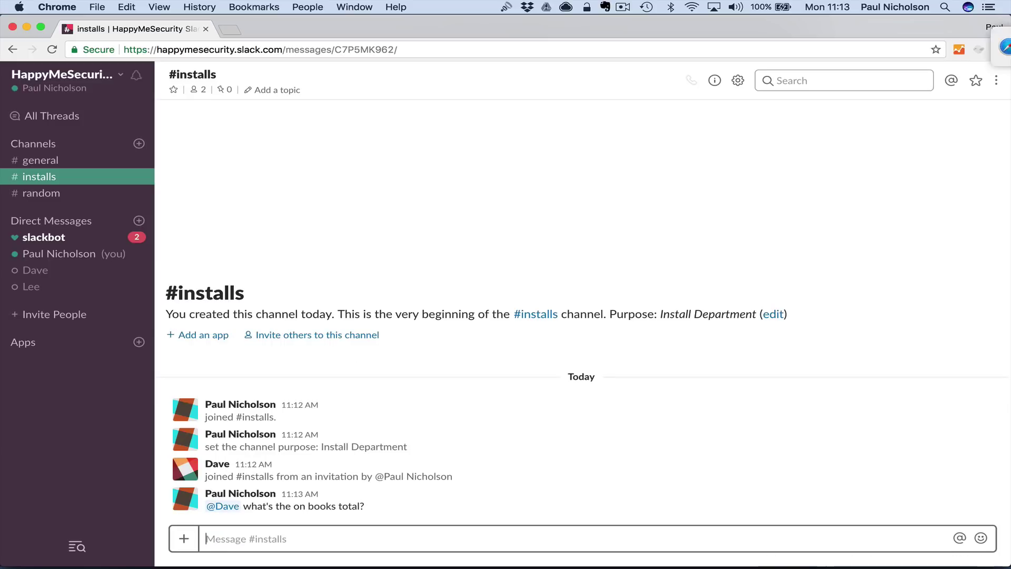
mouse_move(294, 558)
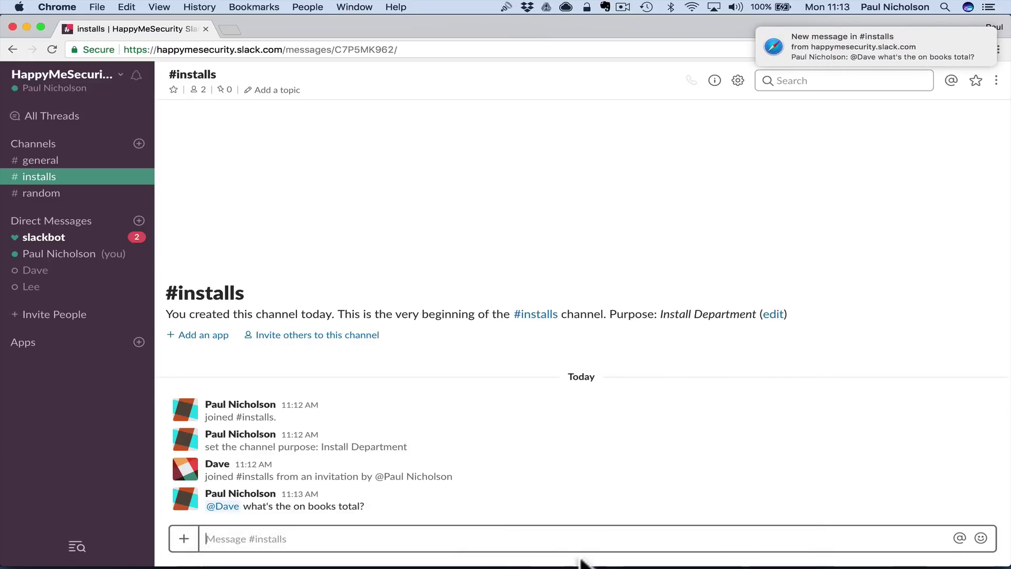
In Safari's Slack, post '$15,000 new work $25k in progress' in #installs.
left_click(392, 550)
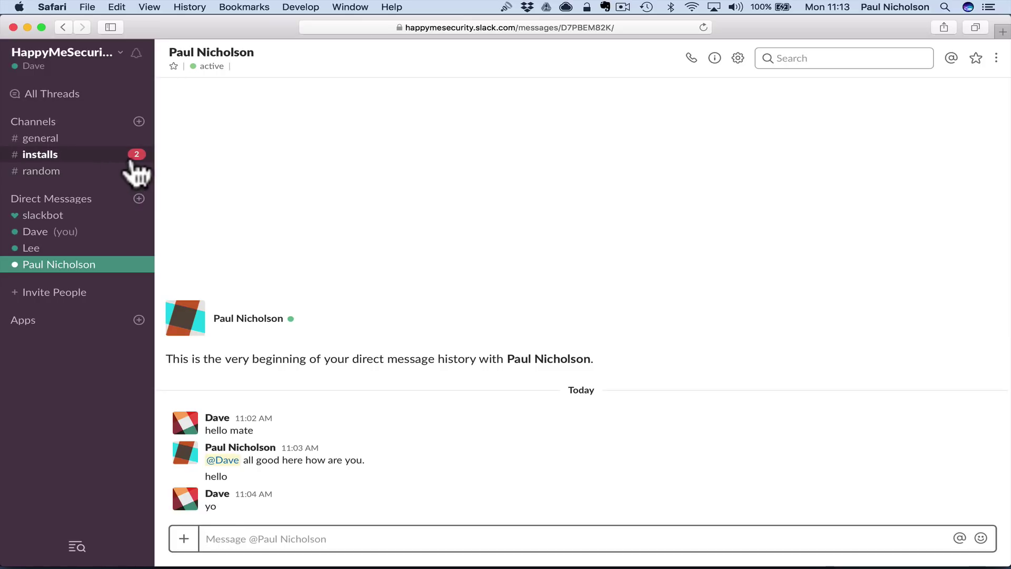
left_click(90, 155)
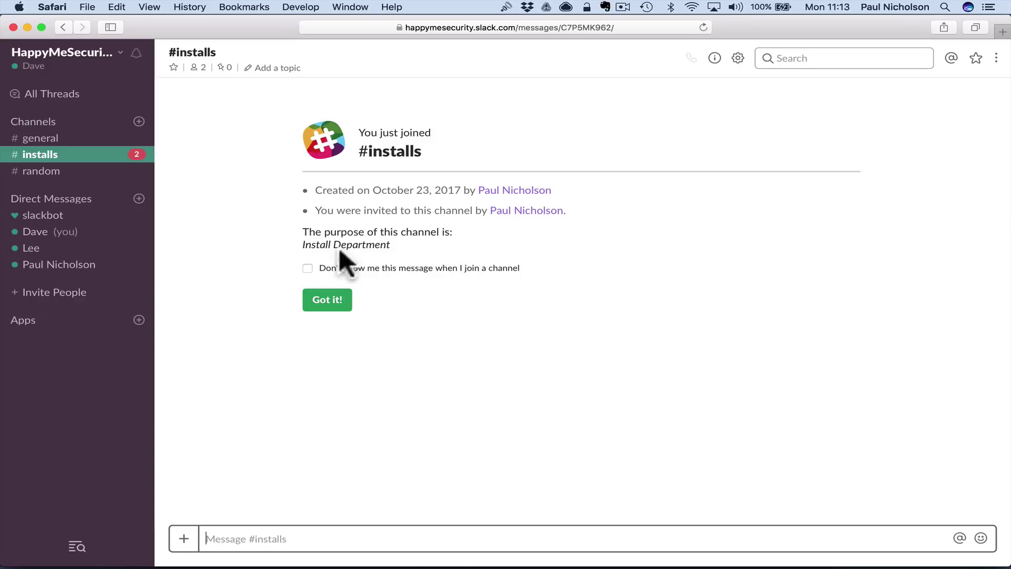
left_click(336, 300)
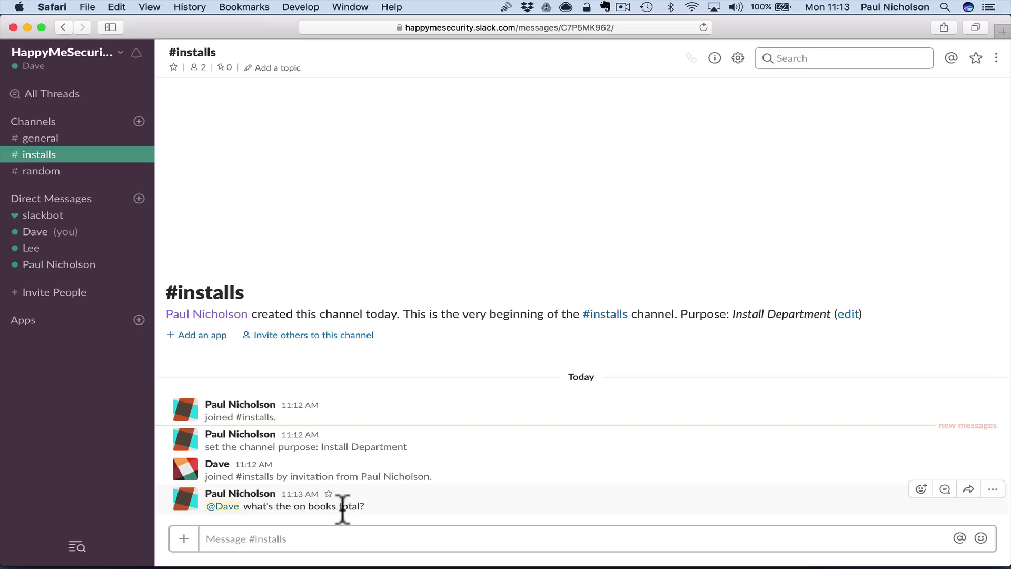
mouse_move(232, 506)
left_click(295, 533)
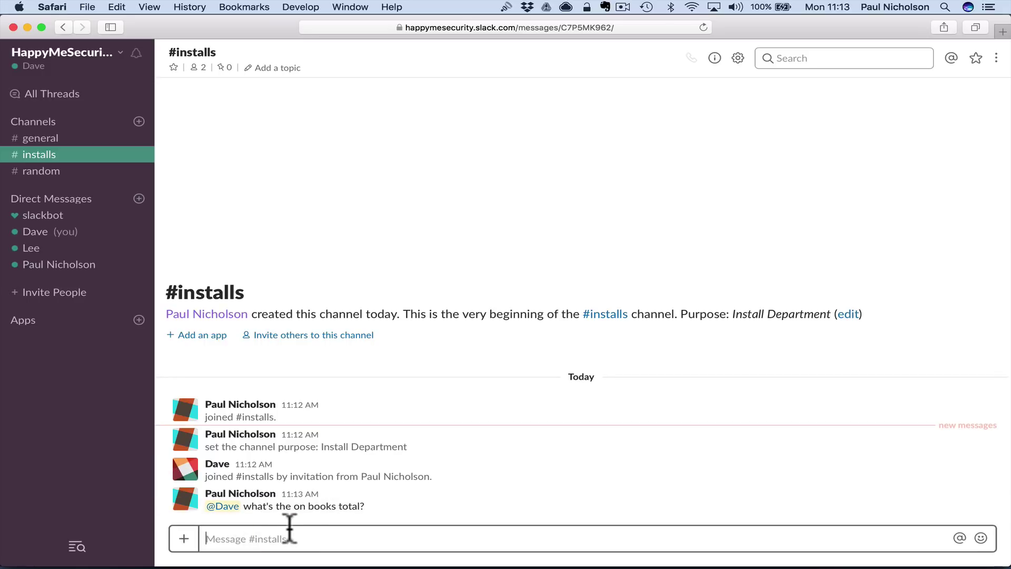
type("$1,0")
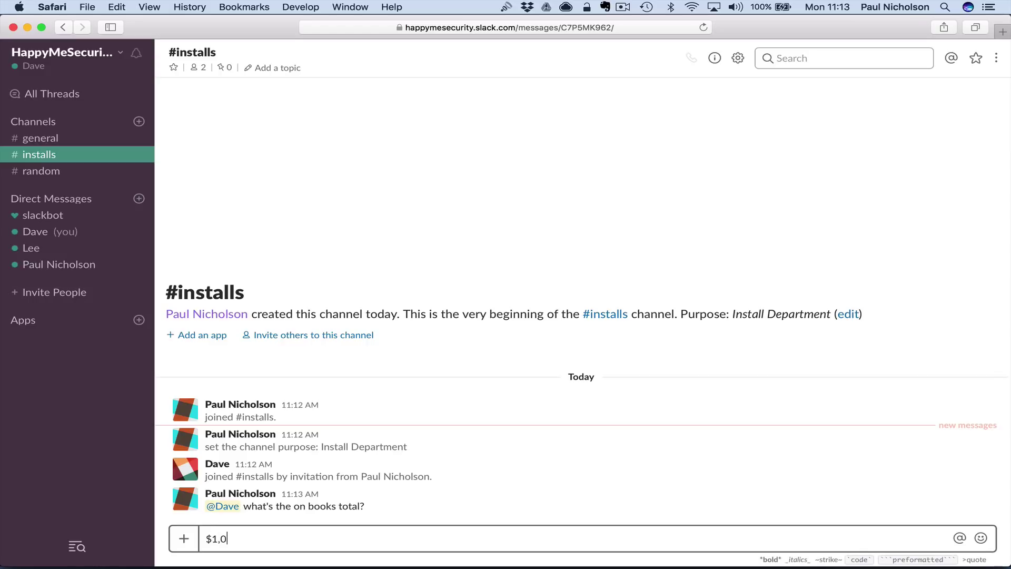
key("BackSpace")
type("5,000 new work $25k i")
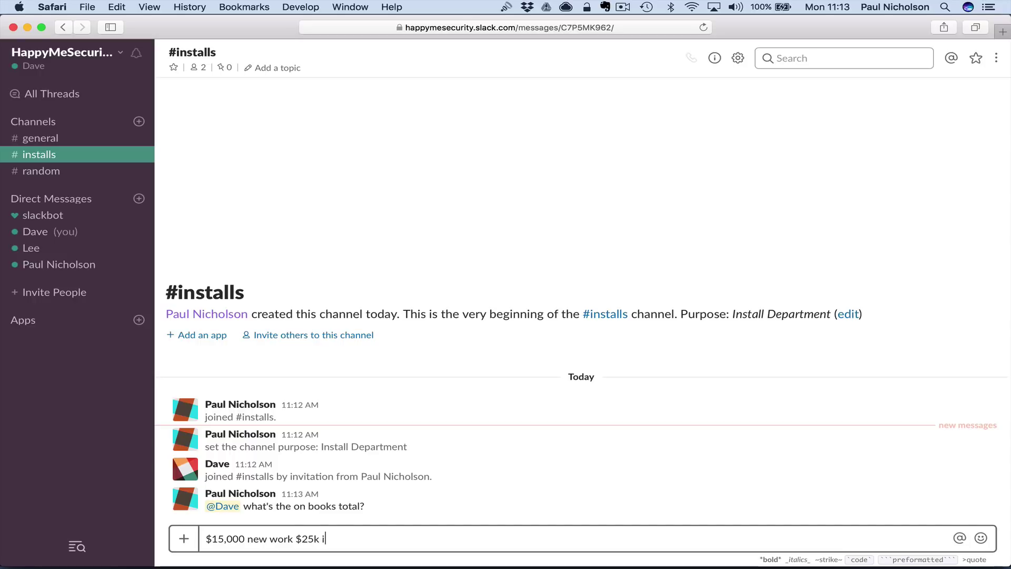
type("n progress")
key("Return")
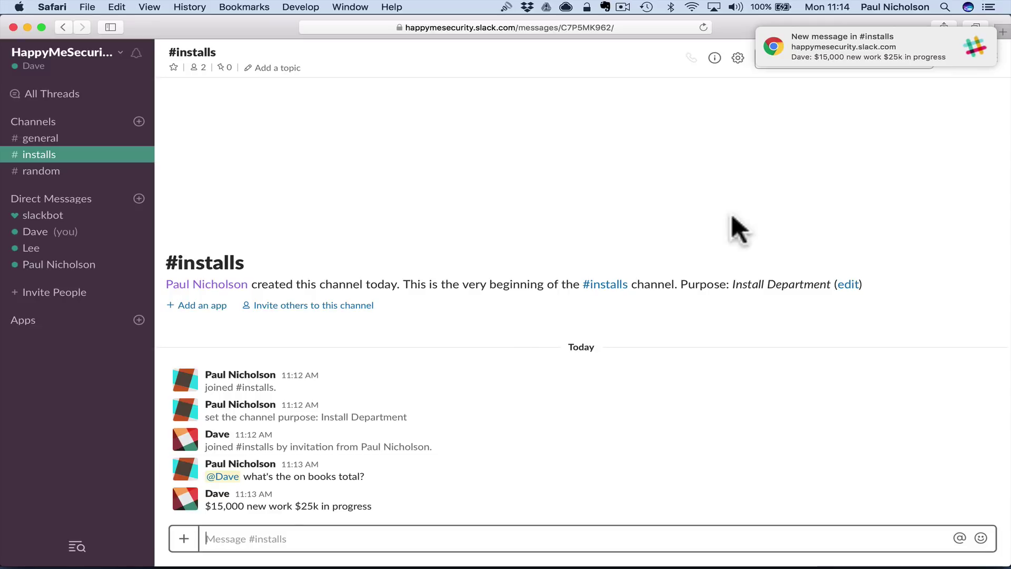
mouse_move(567, 567)
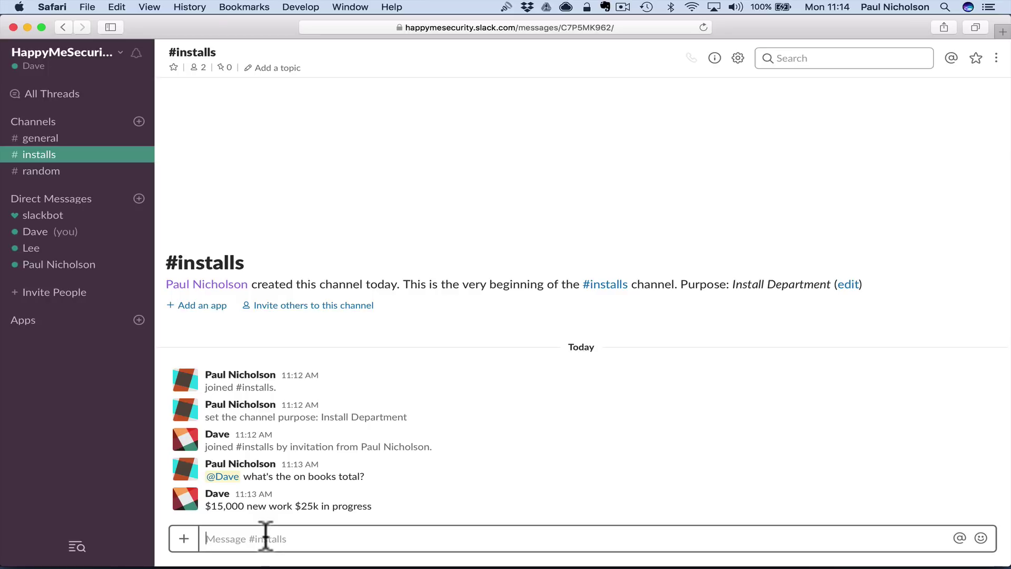
Edit the last #installs reply so it reads $26k instead of $25k, and save.
type("/")
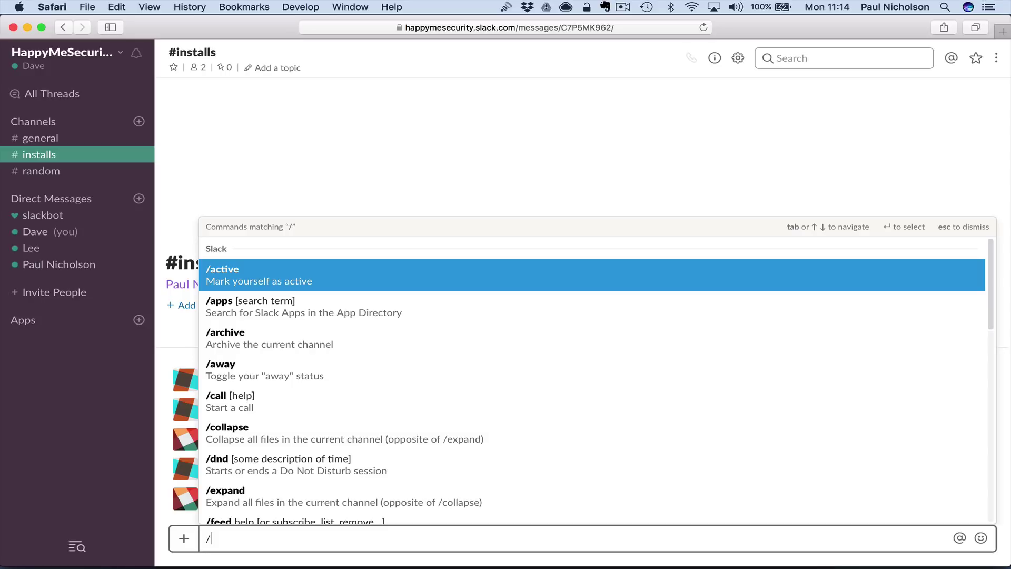
key("BackSpace")
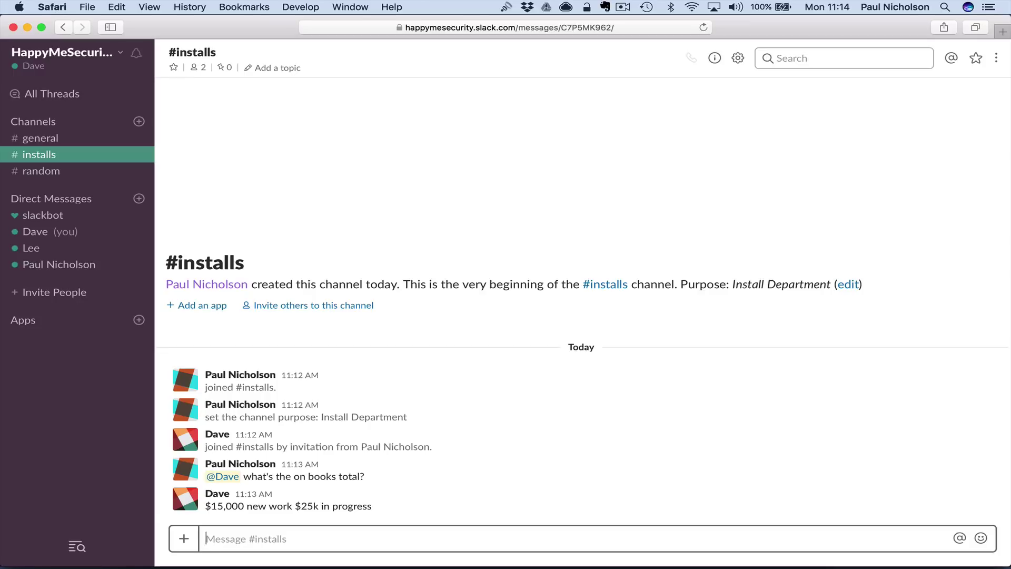
key("Up")
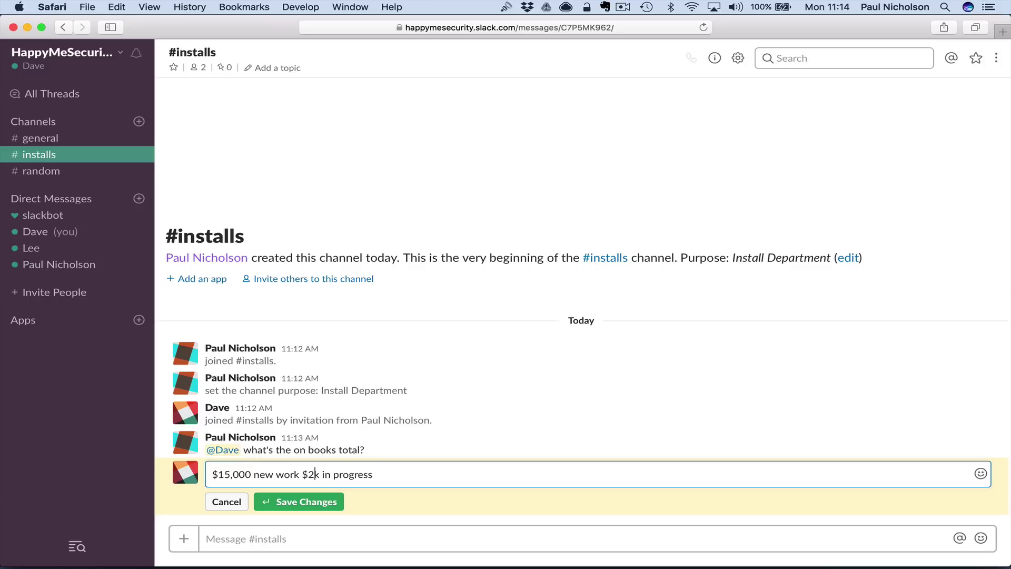
key("Escape")
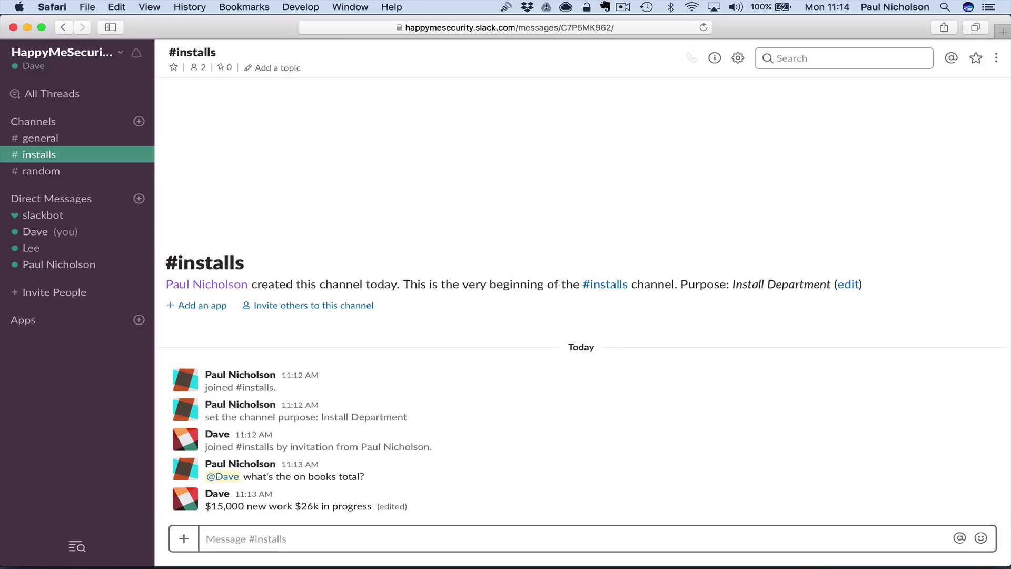
key("Up")
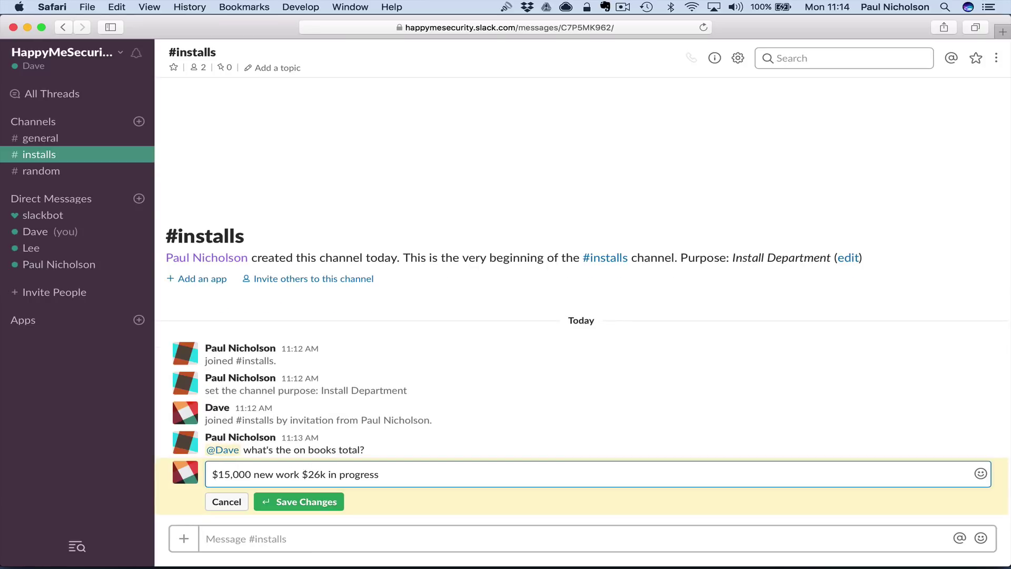
left_click(221, 501)
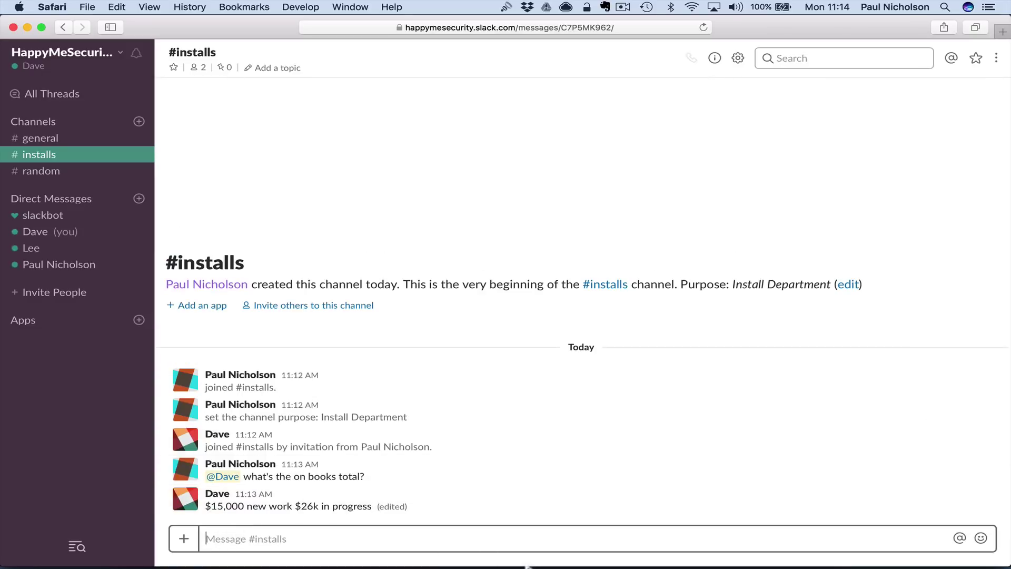
mouse_move(527, 567)
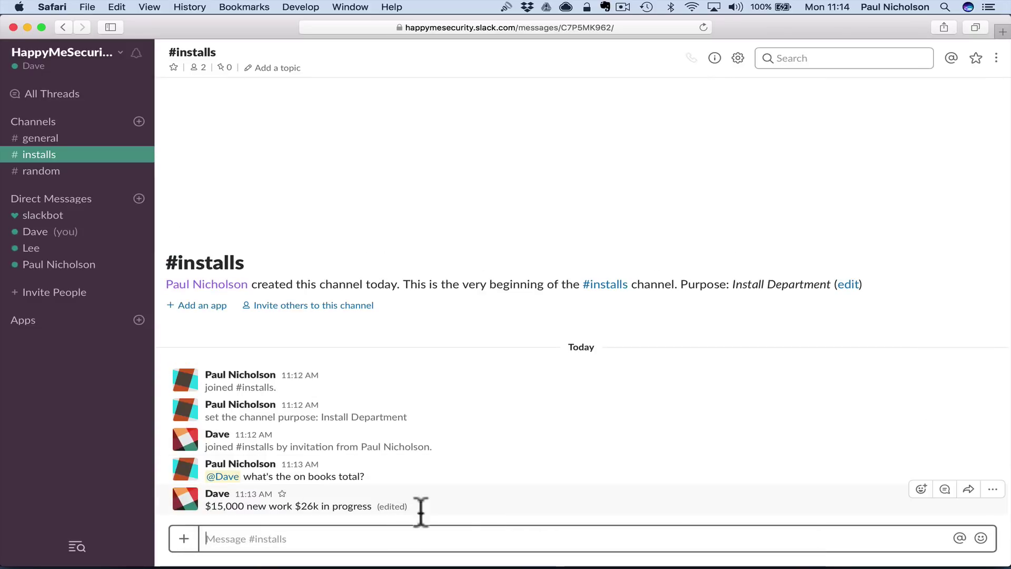
From Chrome, send ':+1' plus winking tongue-out and 100 emoji to #installs.
left_click(598, 551)
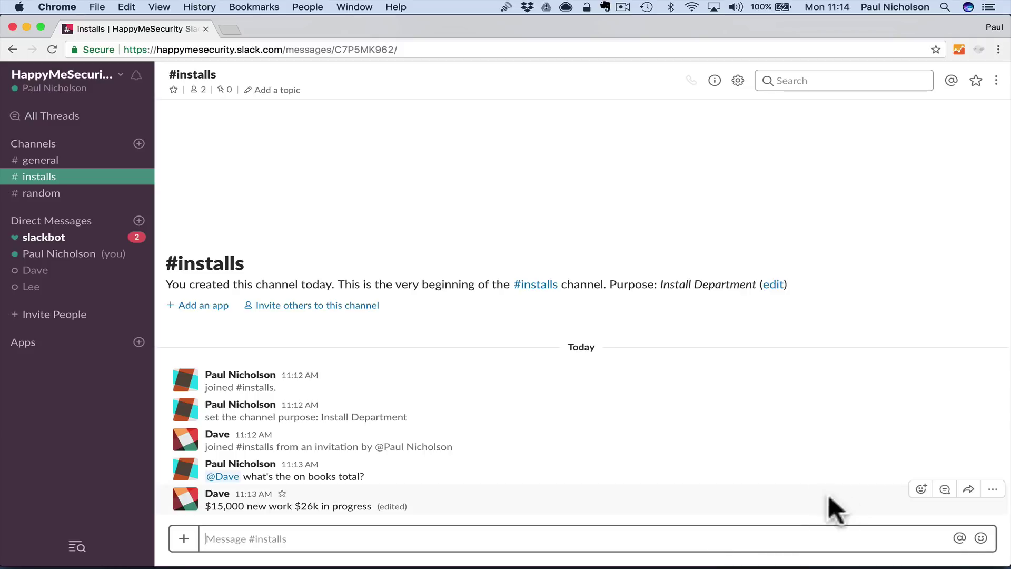
left_click(980, 538)
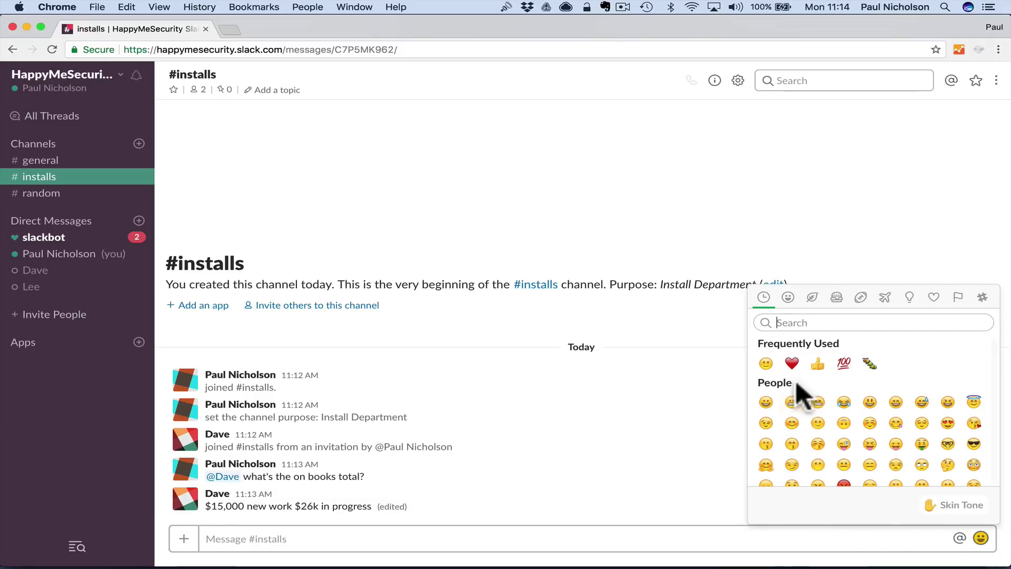
left_click(817, 365)
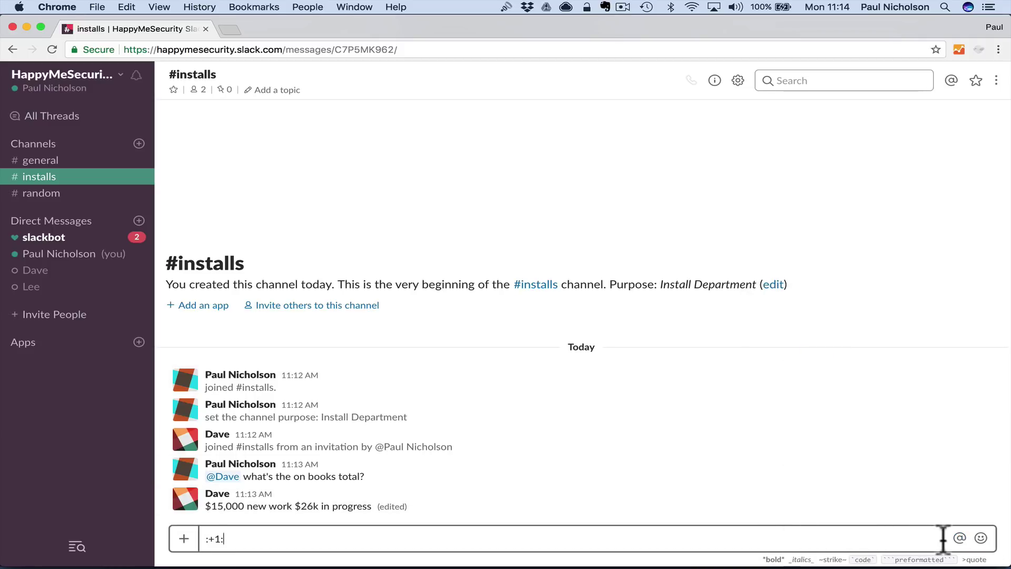
key("BackSpace")
left_click(980, 538)
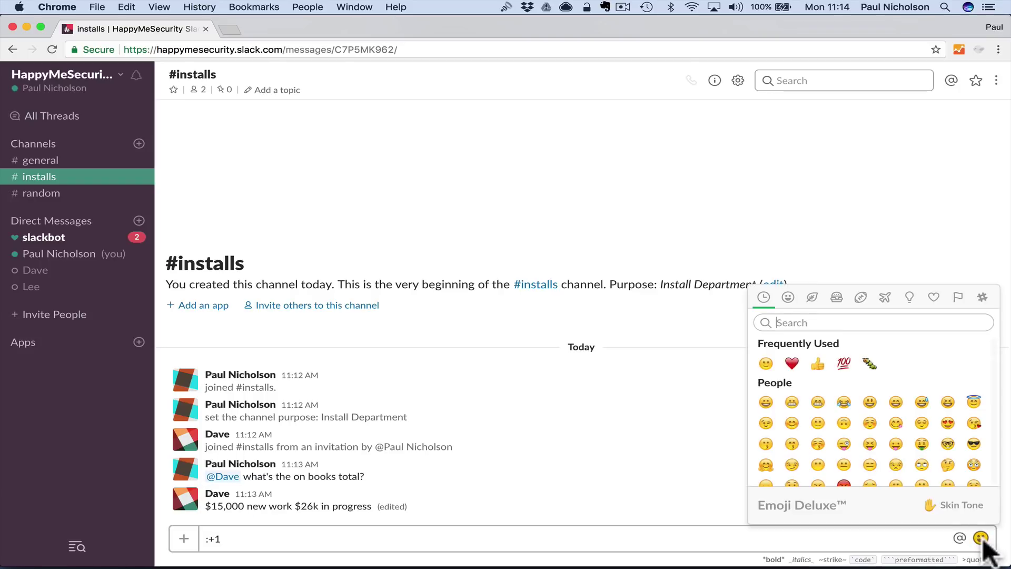
left_click(865, 452)
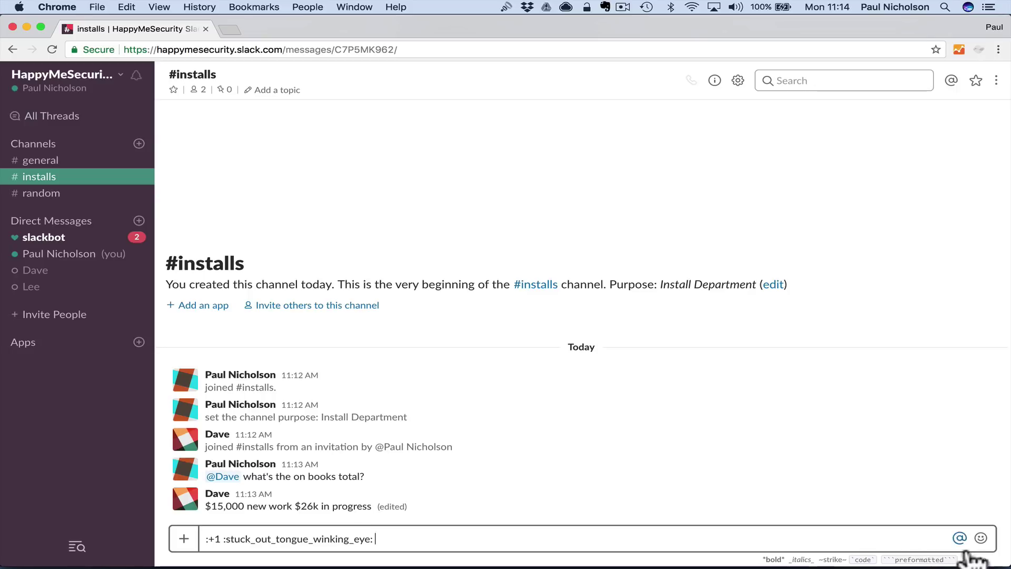
left_click(980, 538)
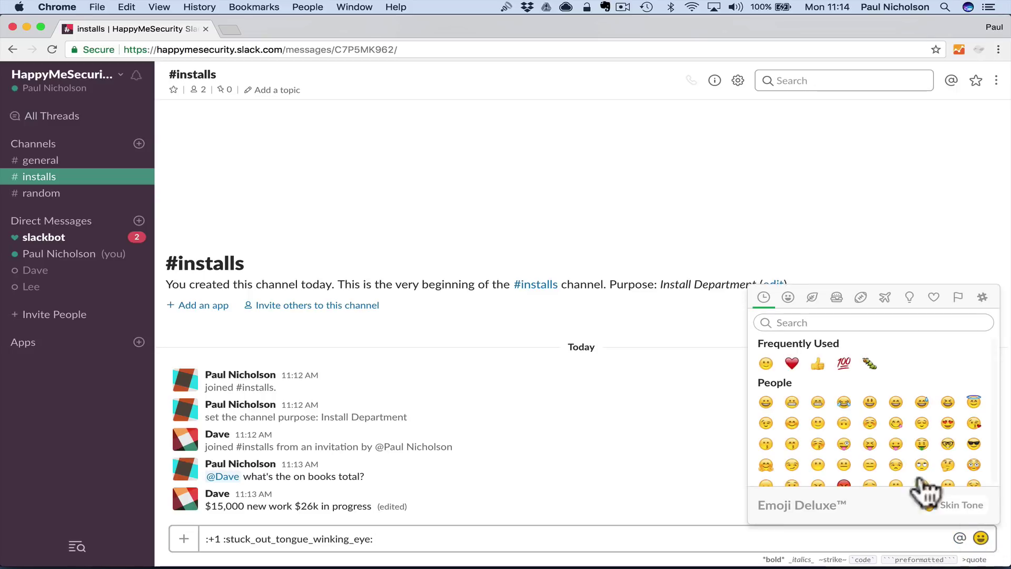
left_click(843, 363)
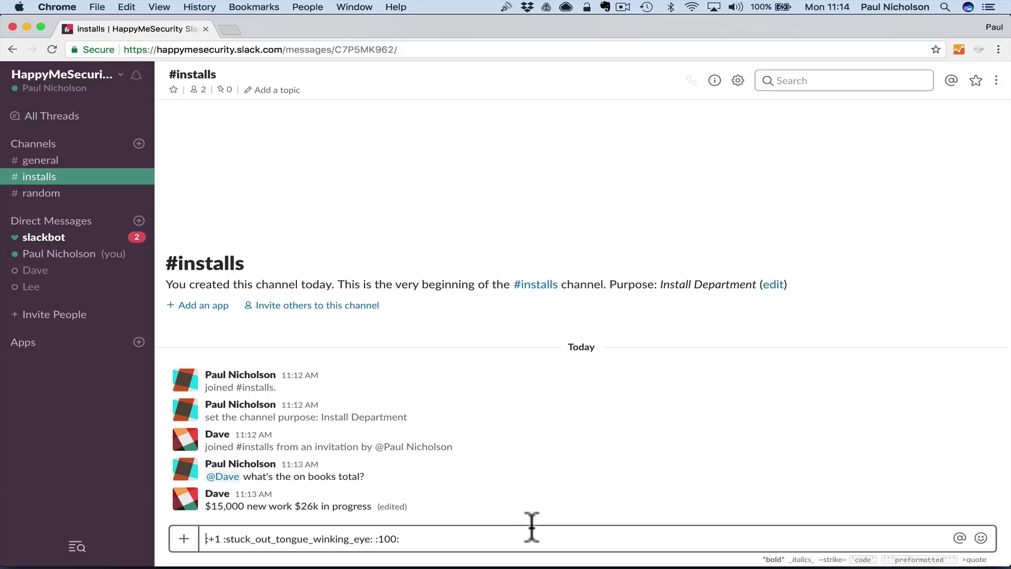
key("Return")
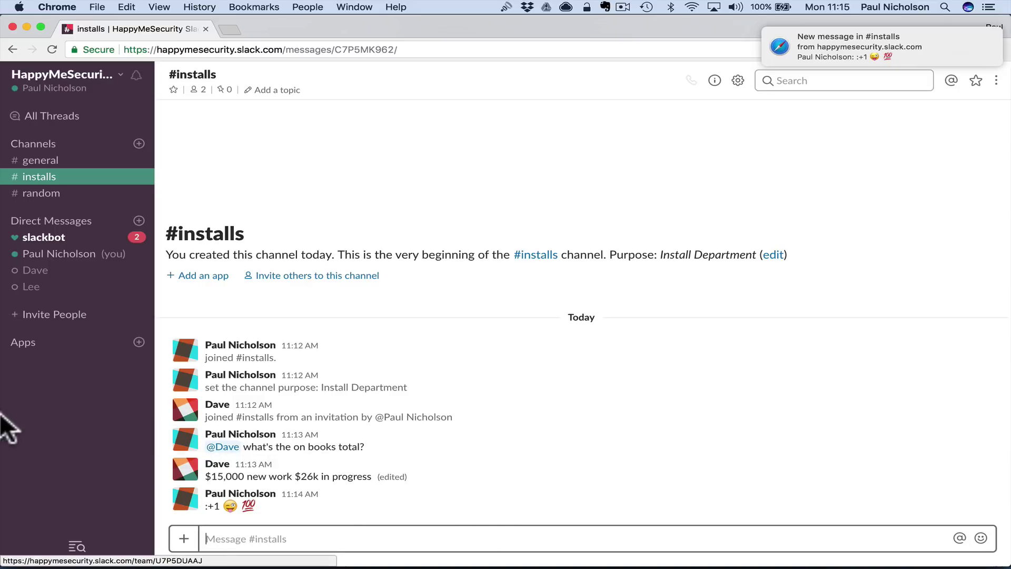
Create private channel 'accounts' with purpose 'Account Dept', inviting one teammate.
left_click(139, 144)
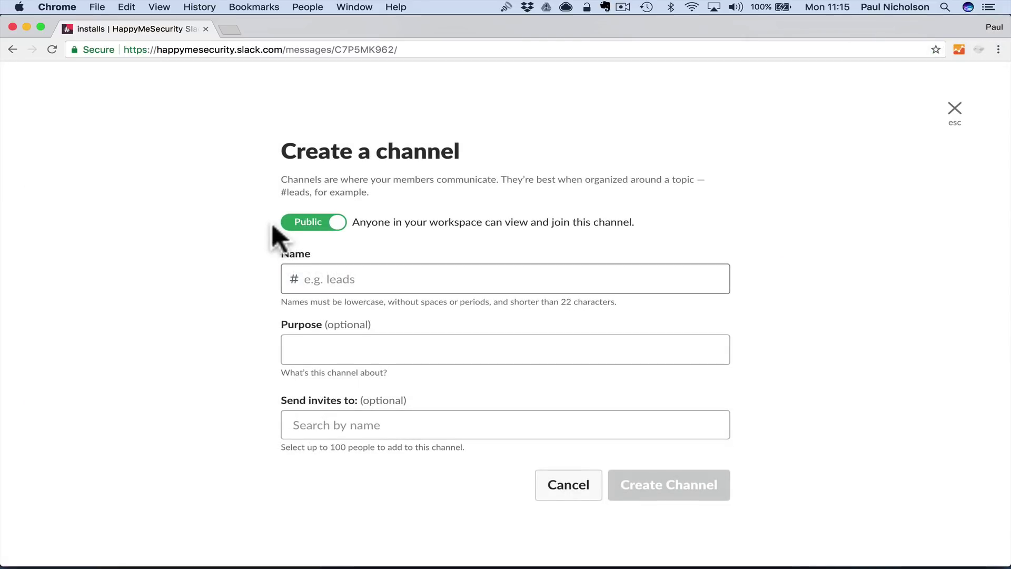
type("a")
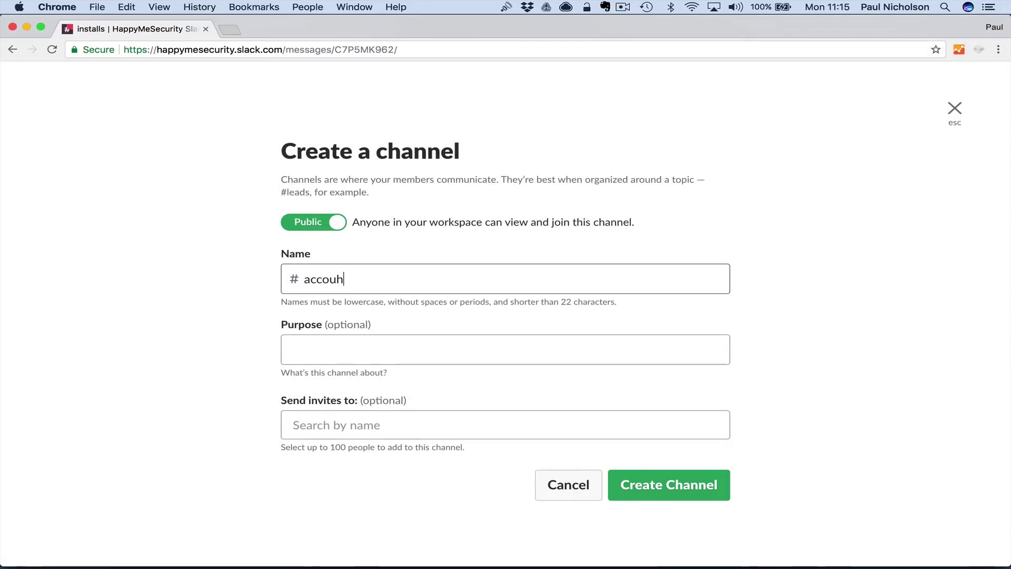
type("ccounts")
left_click(290, 348)
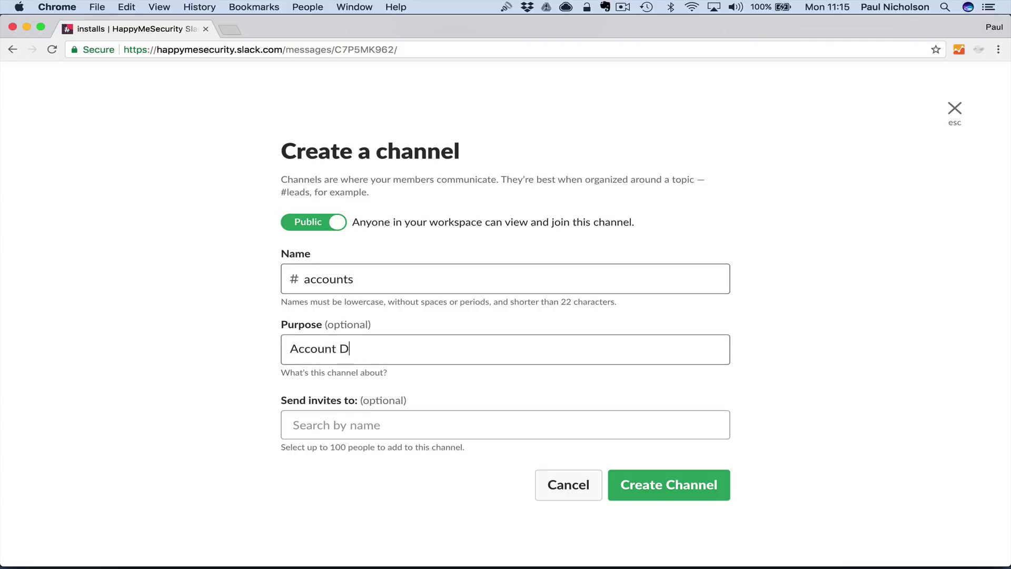
left_click(309, 413)
left_click(336, 224)
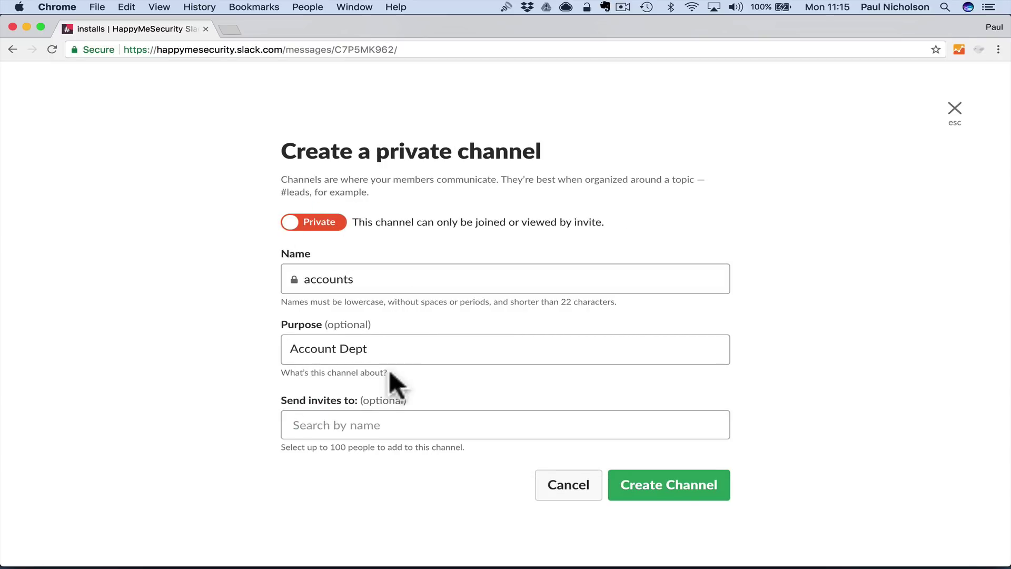
left_click(352, 423)
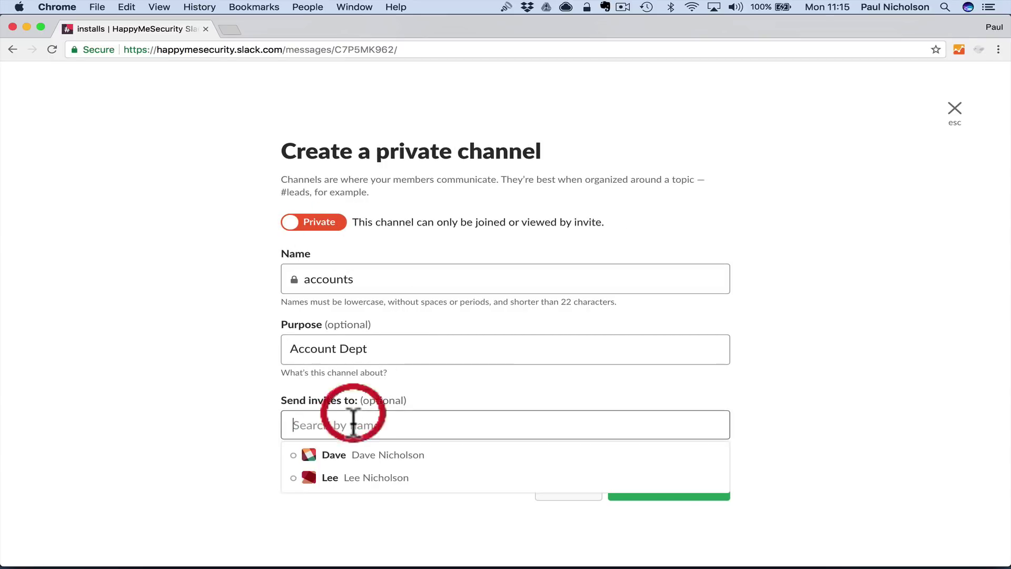
left_click(312, 479)
left_click(615, 521)
left_click(640, 487)
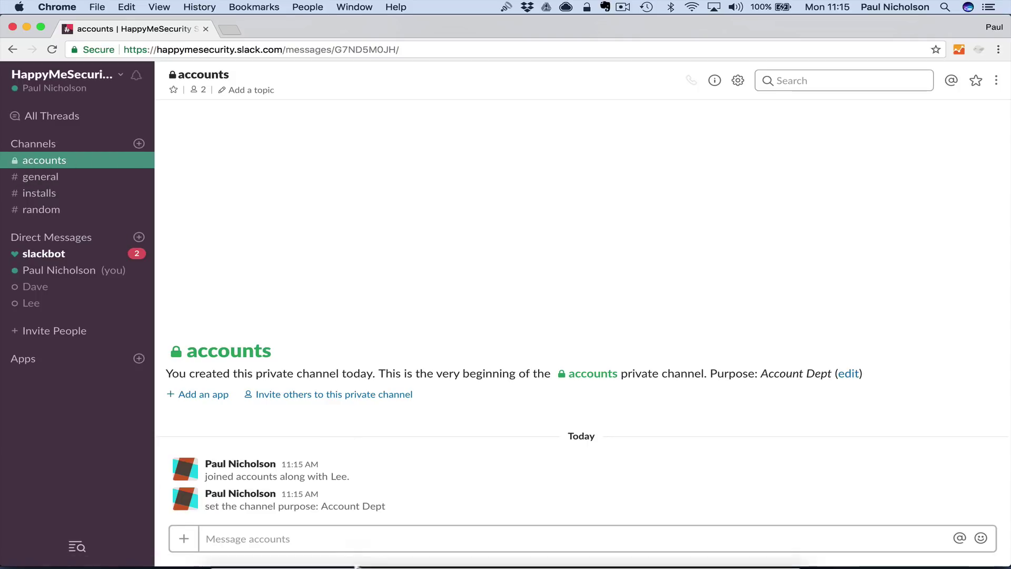
In Firefox, browse the channel list and preview #installs, then return to Safari.
left_click(363, 551)
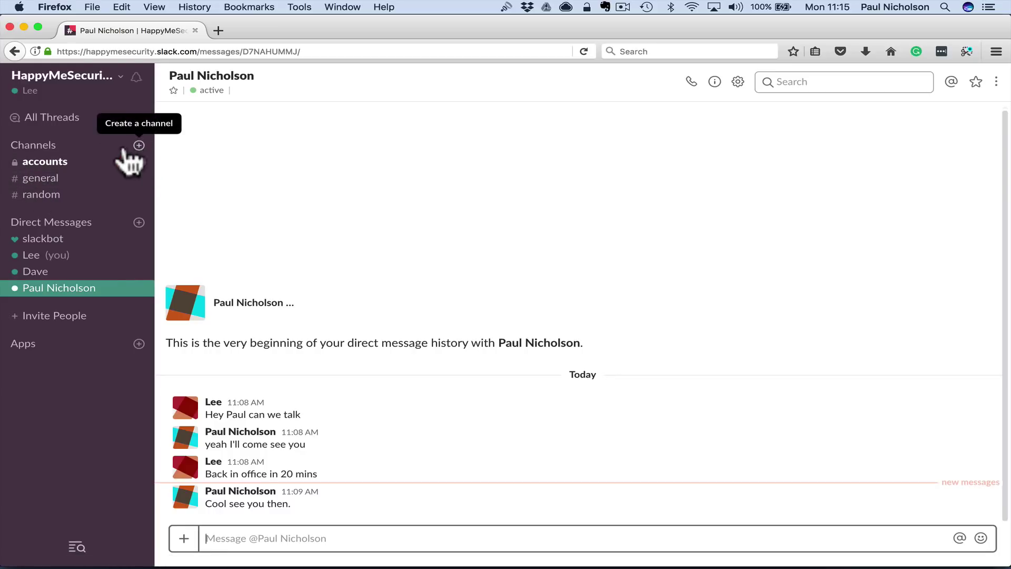
left_click(38, 145)
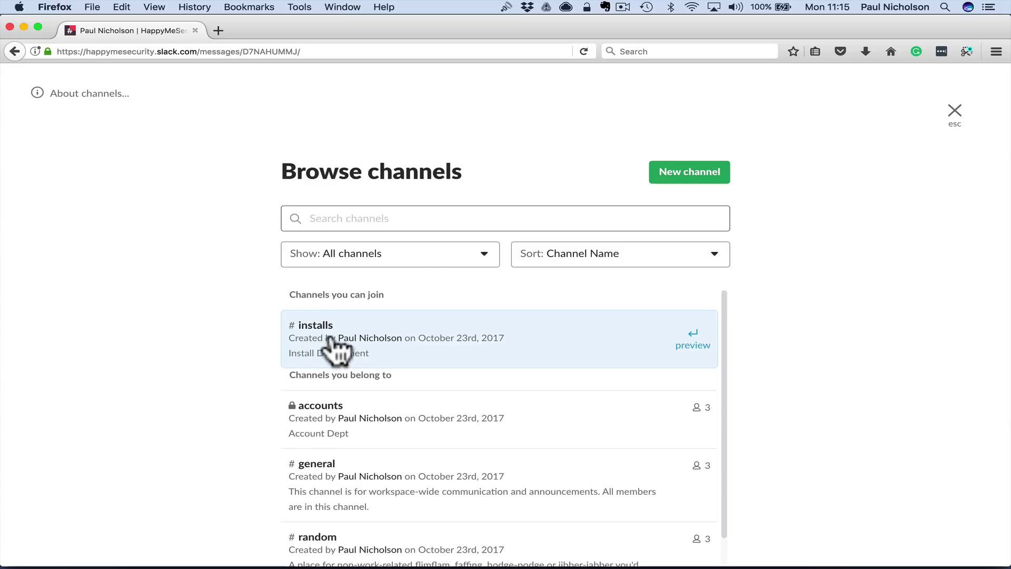
left_click(480, 339)
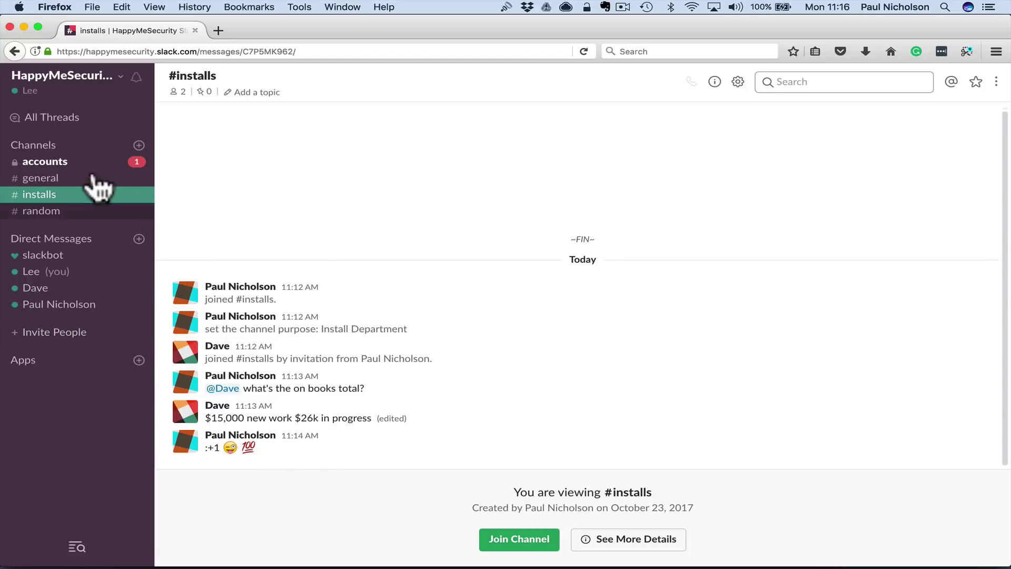
left_click(39, 146)
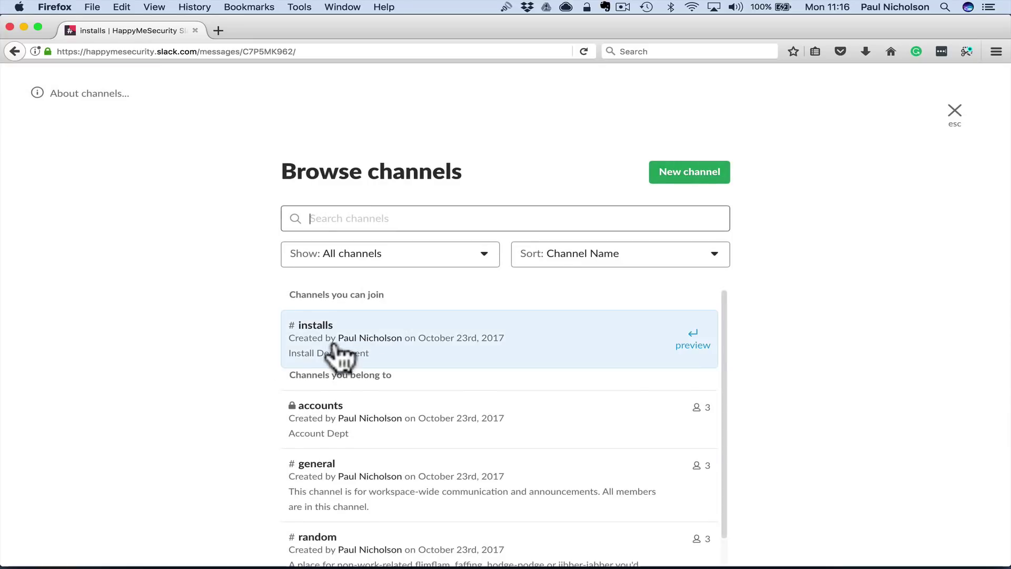
scroll(364, 463, "down", 1)
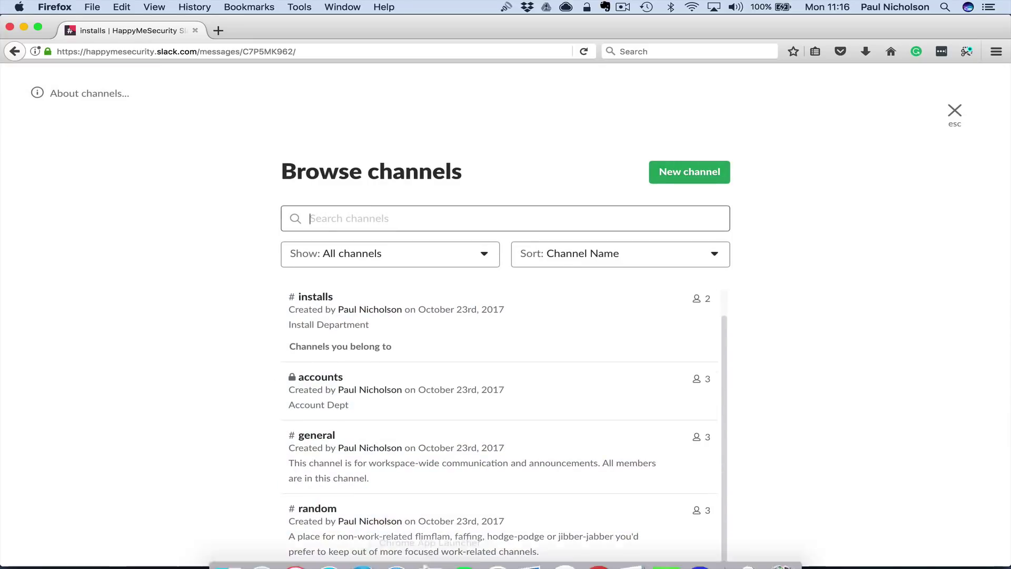
mouse_move(495, 566)
left_click(396, 550)
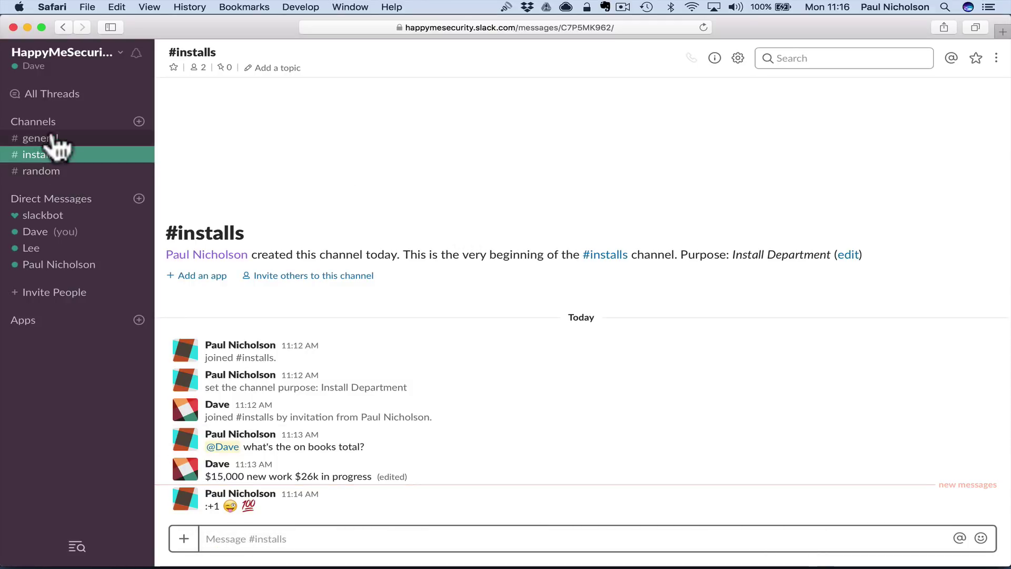
Browse channels in Safari to confirm only general, installs and random are listed.
left_click(41, 123)
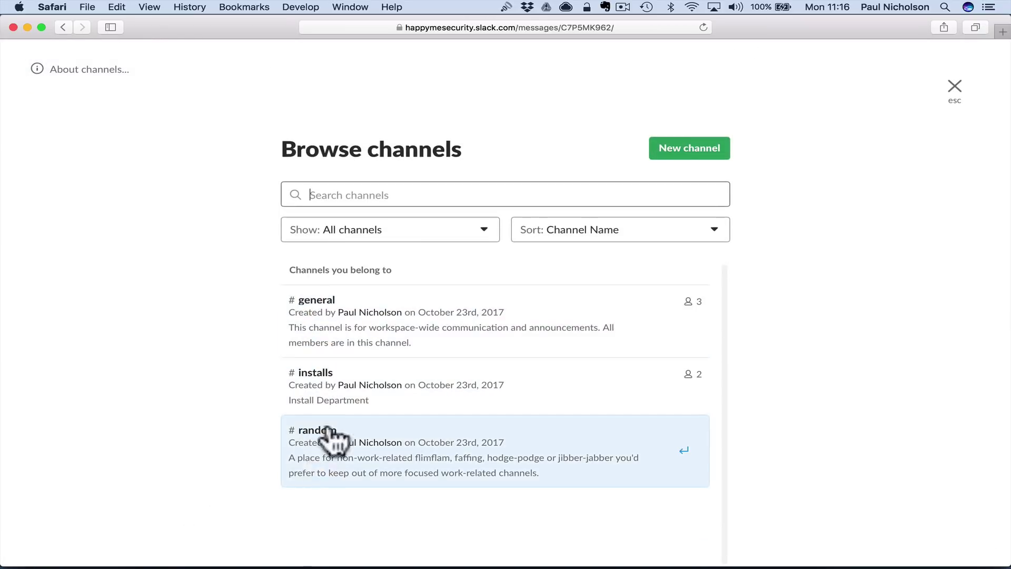
mouse_move(363, 563)
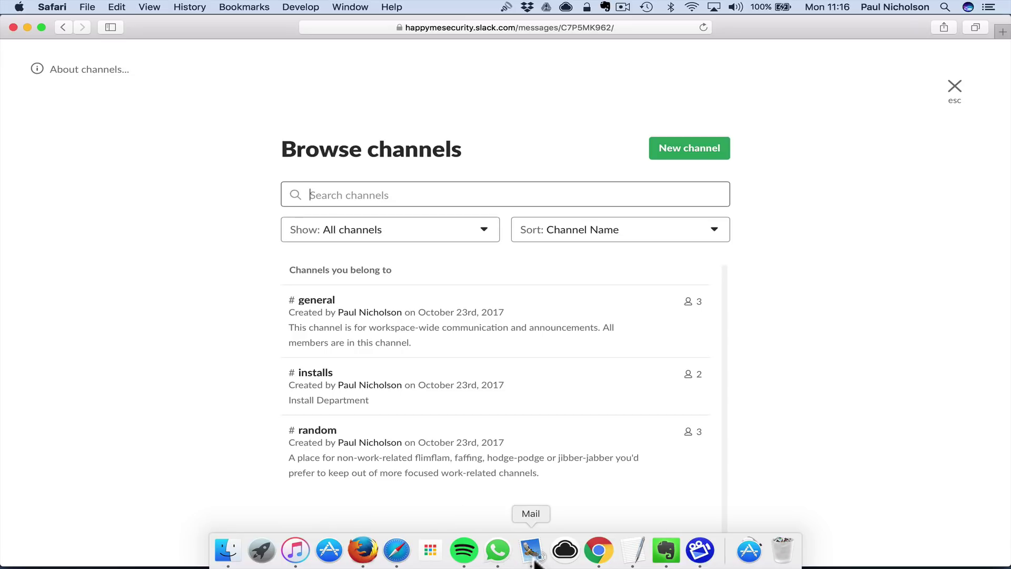
In Chrome, start a group direct message with two teammates.
left_click(598, 550)
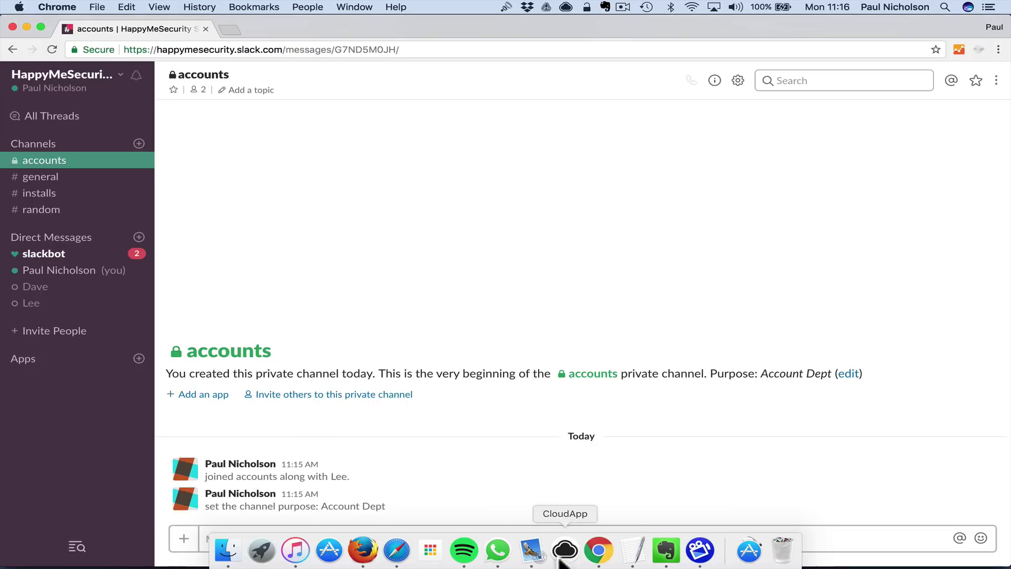
left_click(139, 237)
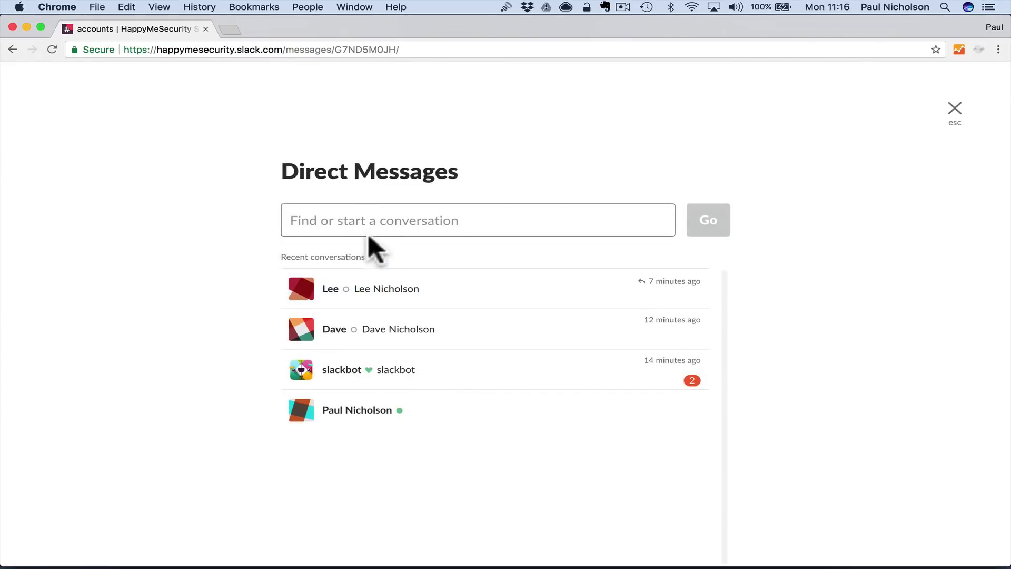
left_click(354, 290)
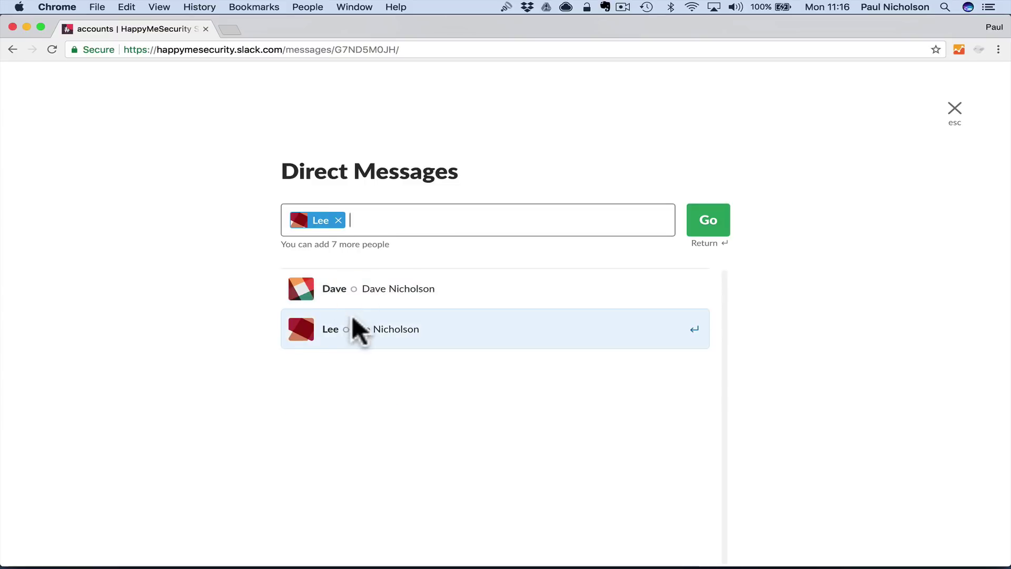
left_click(378, 308)
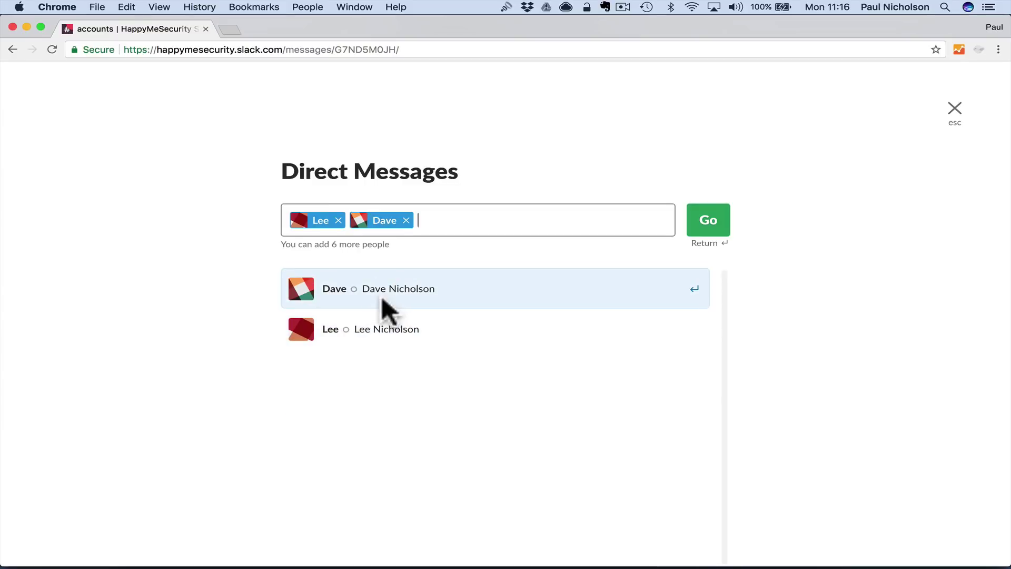
left_click(690, 224)
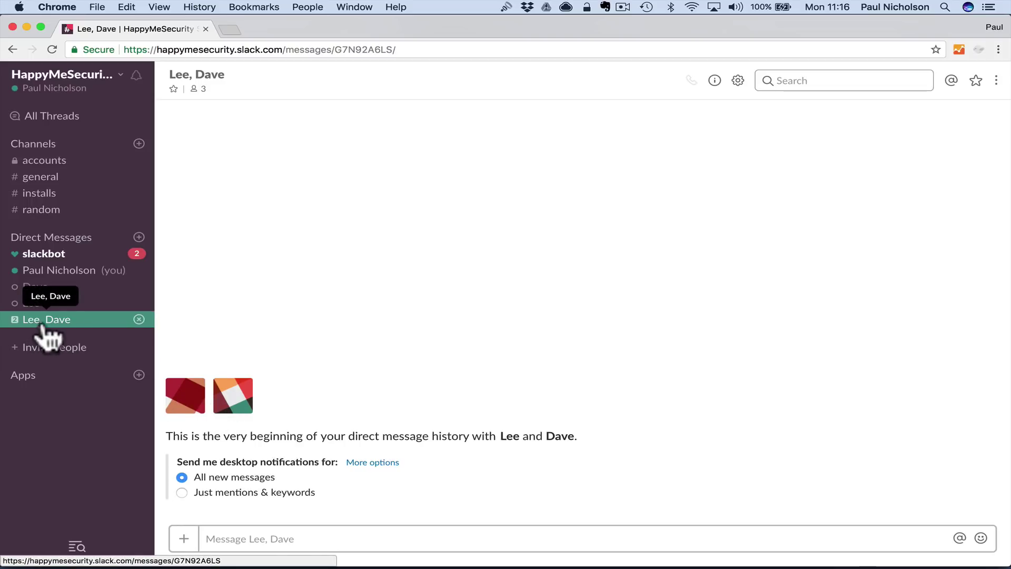
Send 'Hello what's happening' to the group conversation.
left_click(257, 528)
type("Hello ")
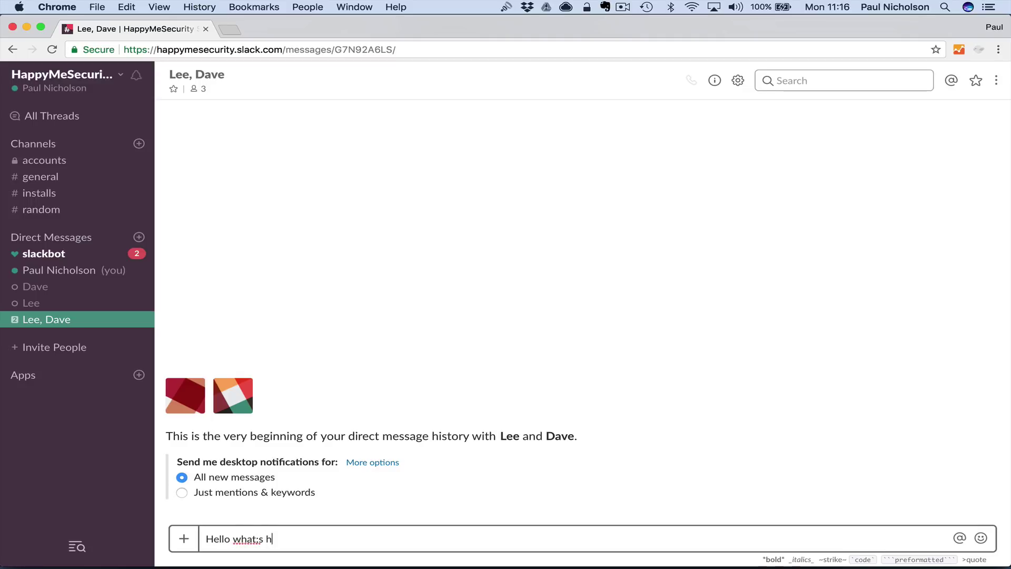
type("what's happening")
key("Return")
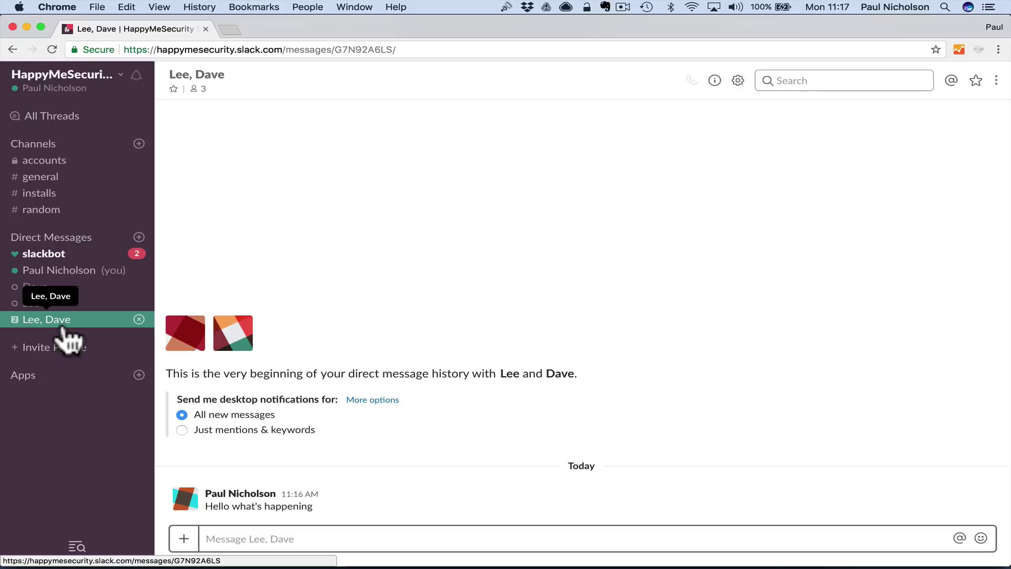
mouse_move(227, 561)
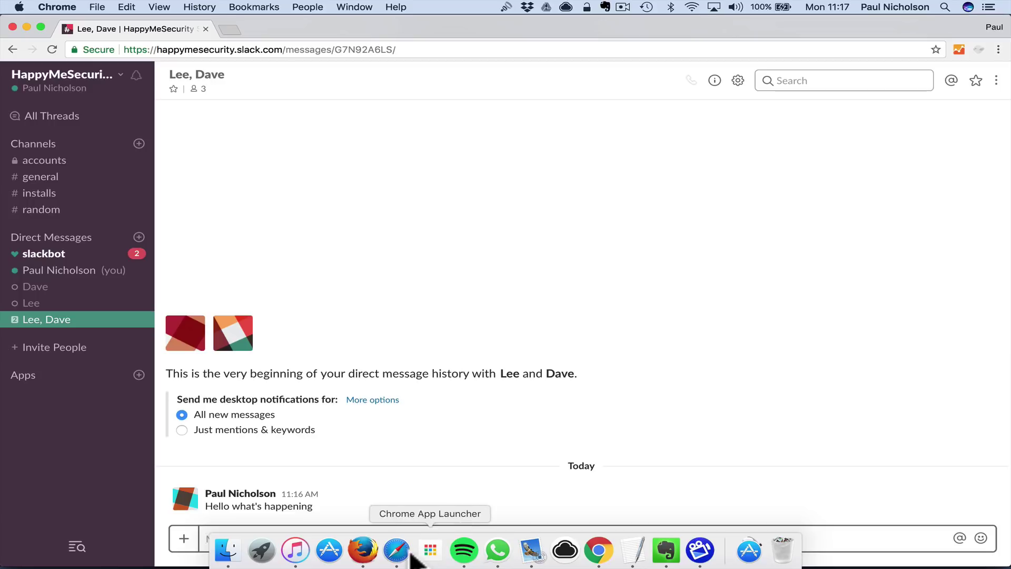
In Firefox, close the channel browser and open the two-teammate group conversation.
left_click(363, 550)
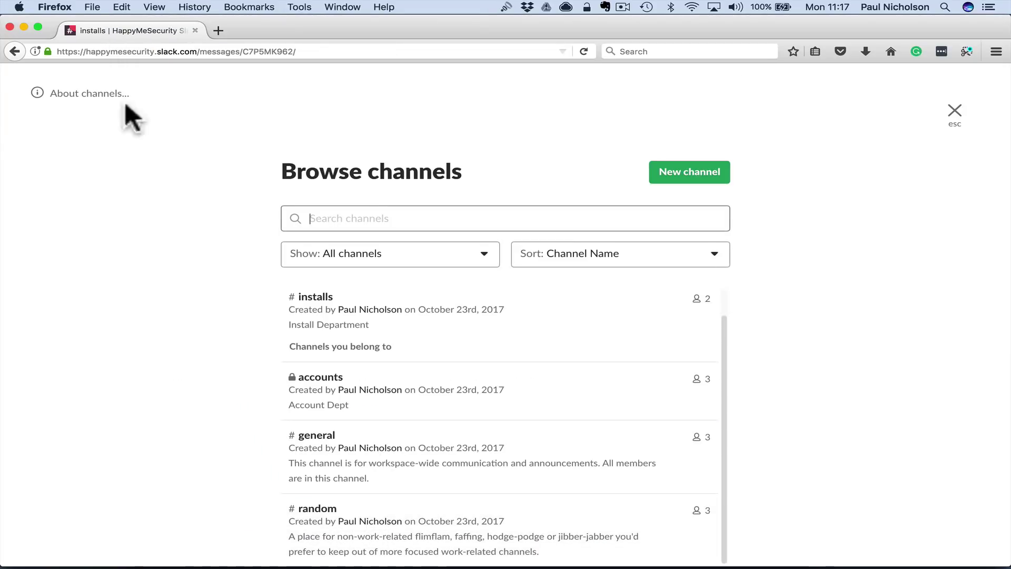
left_click(954, 111)
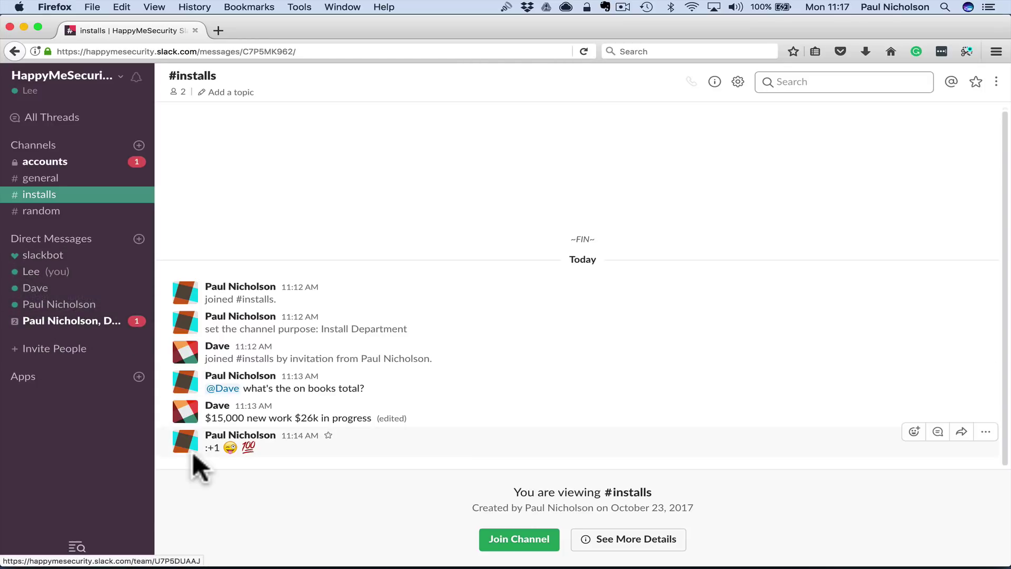
left_click(23, 320)
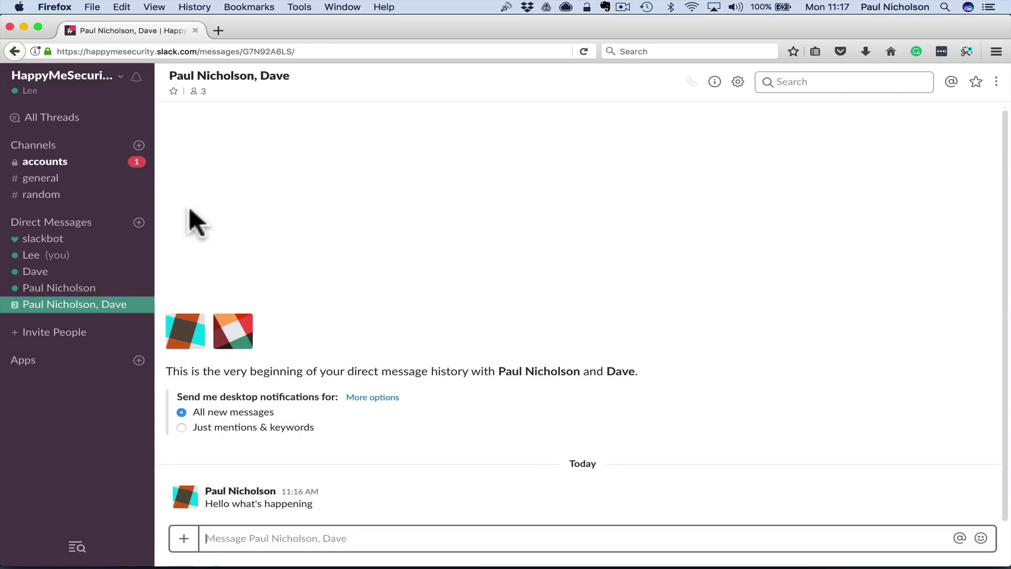
Join the private accounts channel and post 'Cool accounts will love this.'.
left_click(79, 162)
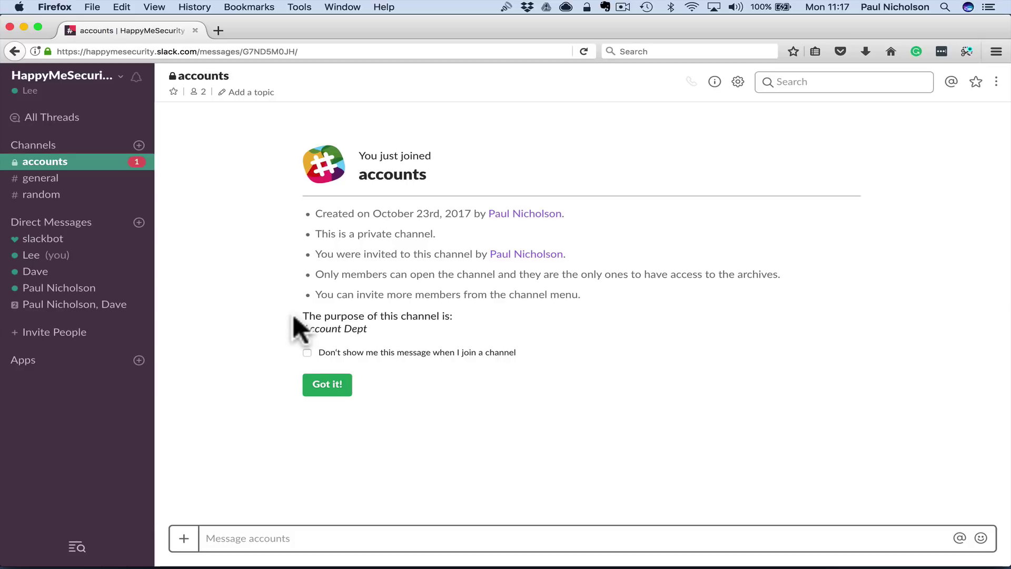
left_click(327, 385)
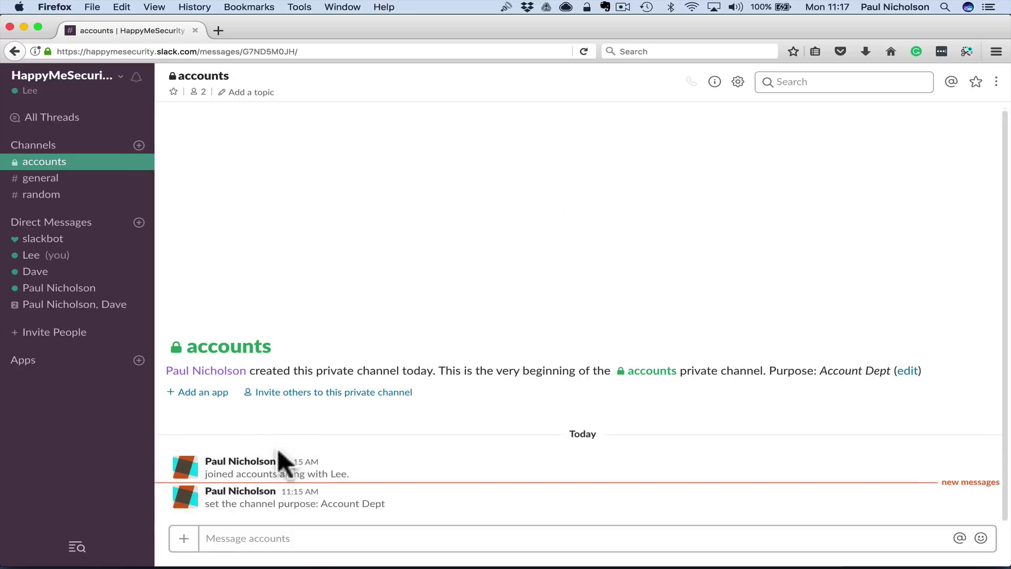
left_click(347, 532)
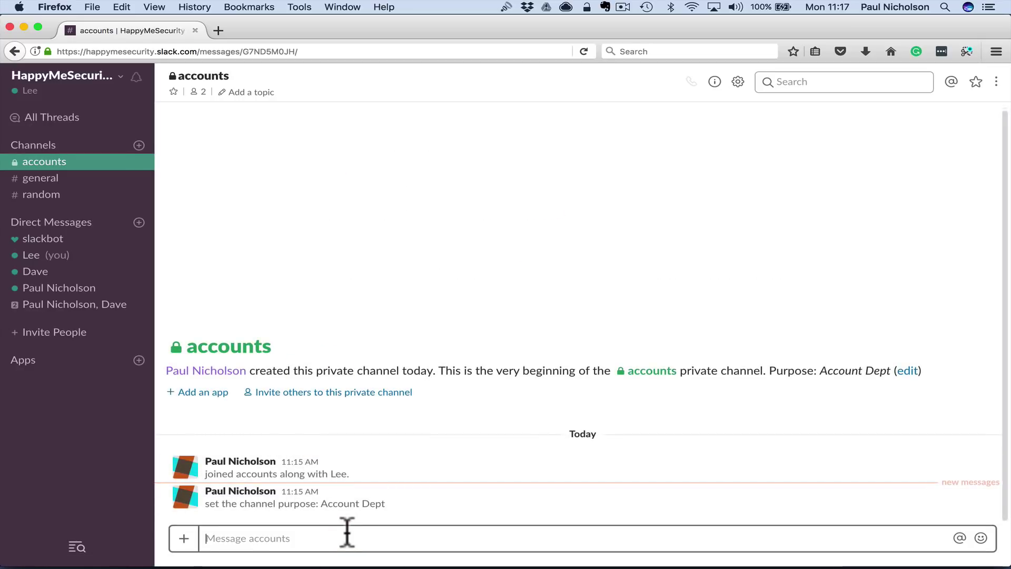
type("Cool accounts will love this.")
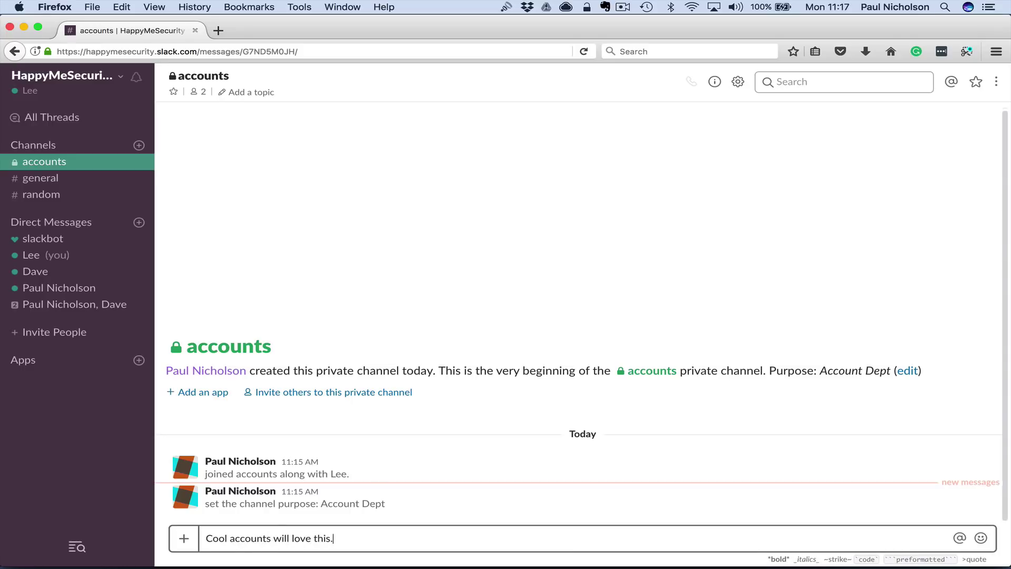
key("Return")
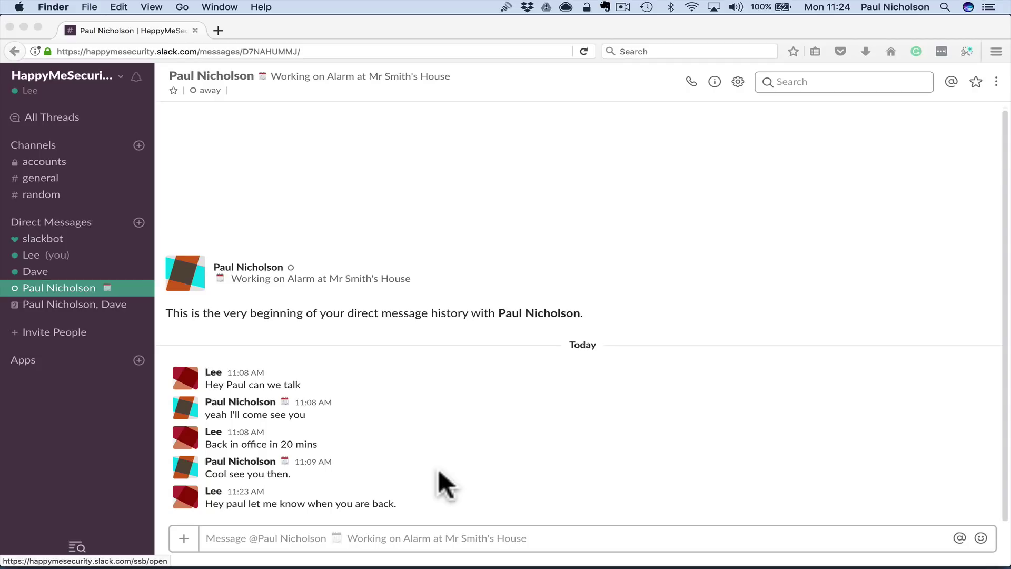
Open and close the workspace menu in Firefox, then in Chrome.
left_click(82, 74)
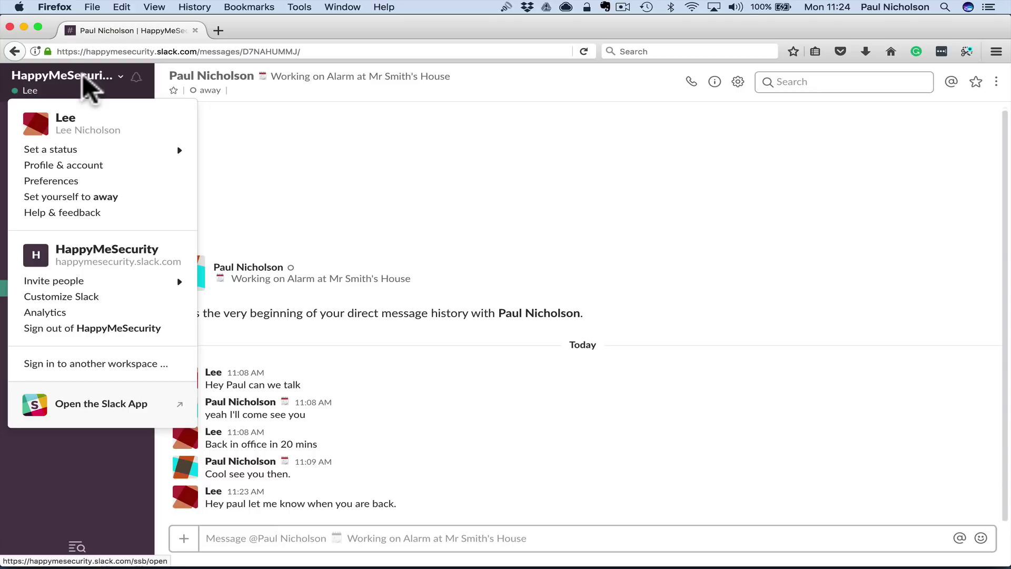
left_click(82, 74)
mouse_move(429, 559)
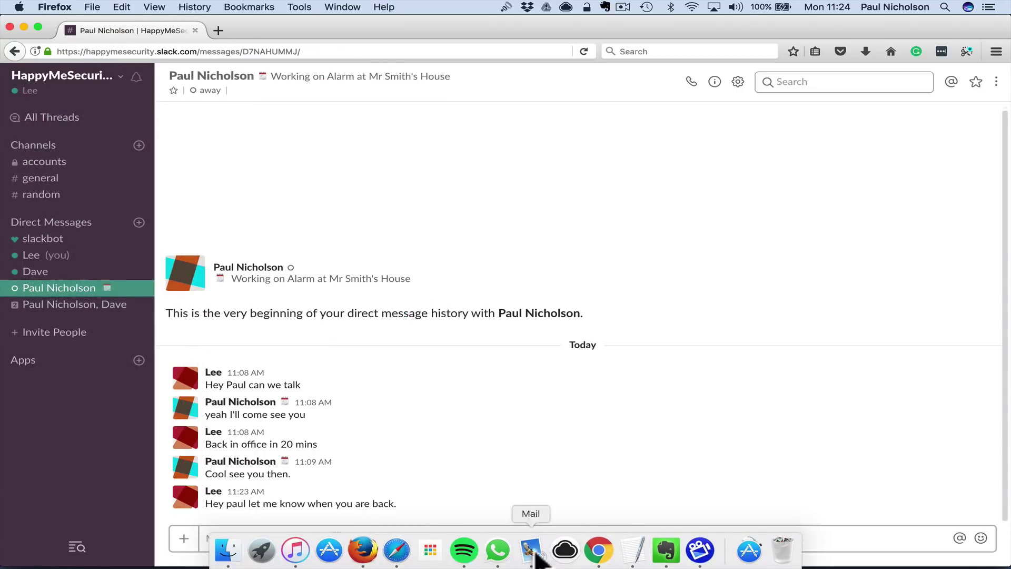
left_click(598, 550)
left_click(93, 73)
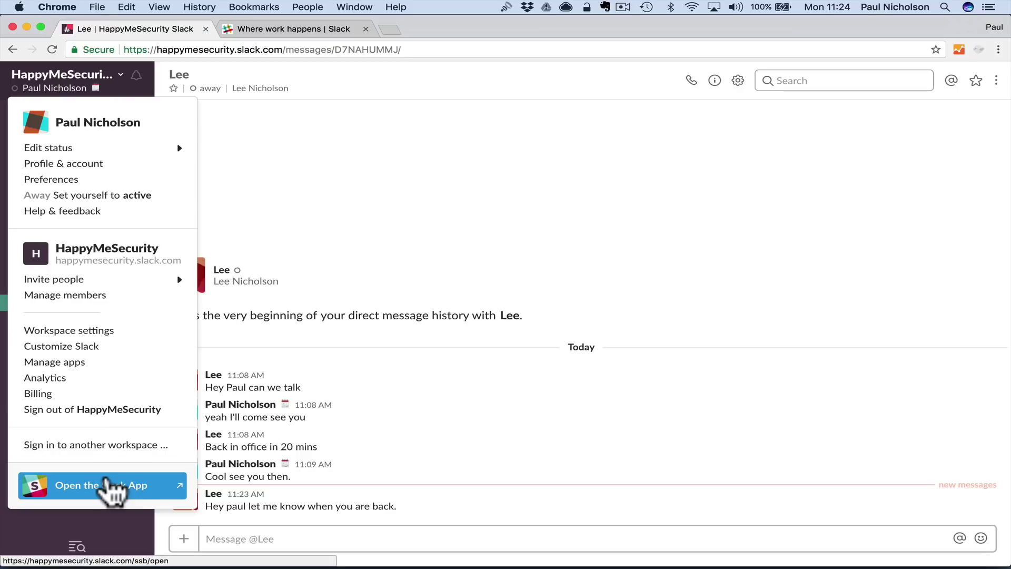
left_click(138, 487)
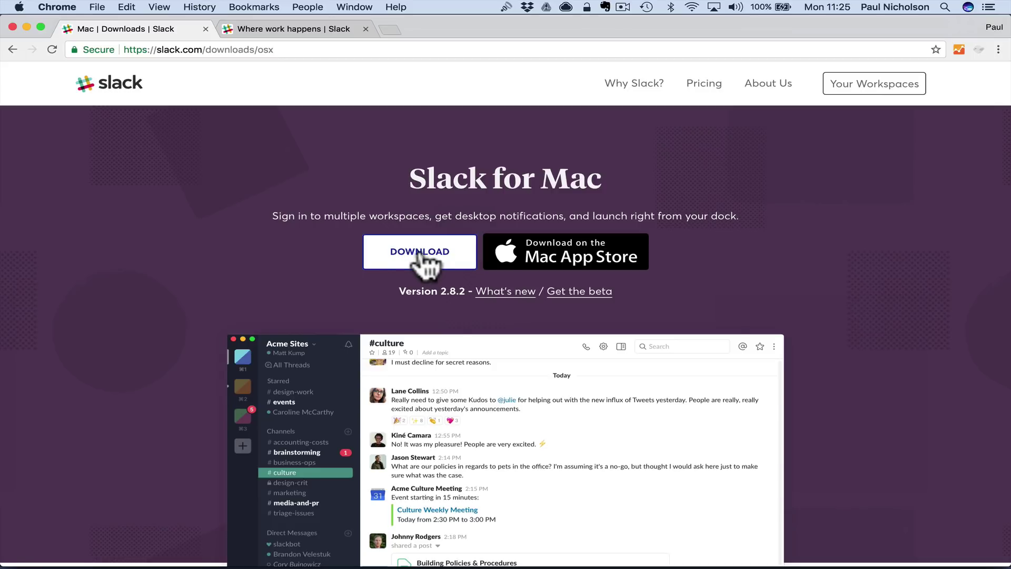
left_click(502, 255)
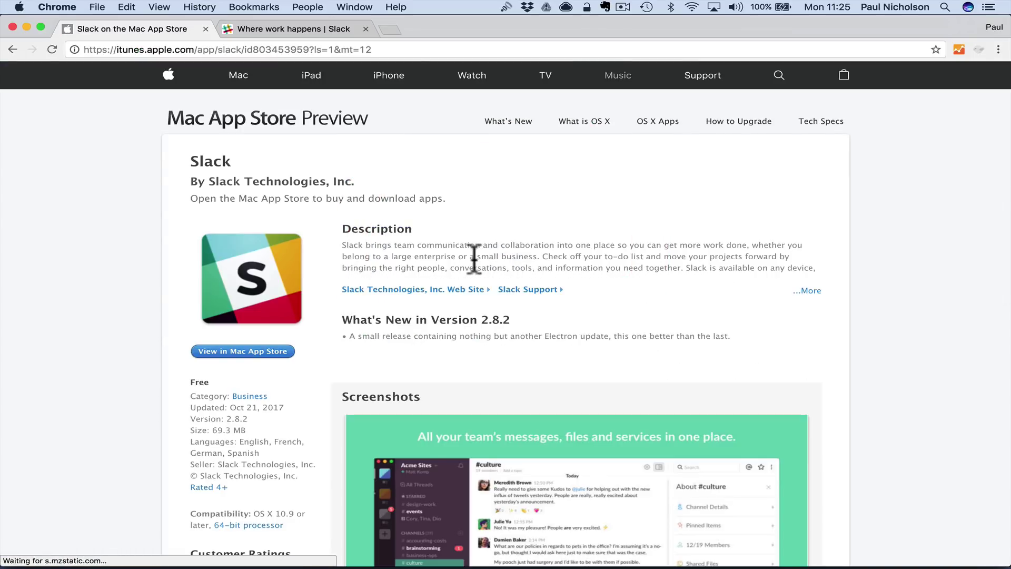
left_click(271, 353)
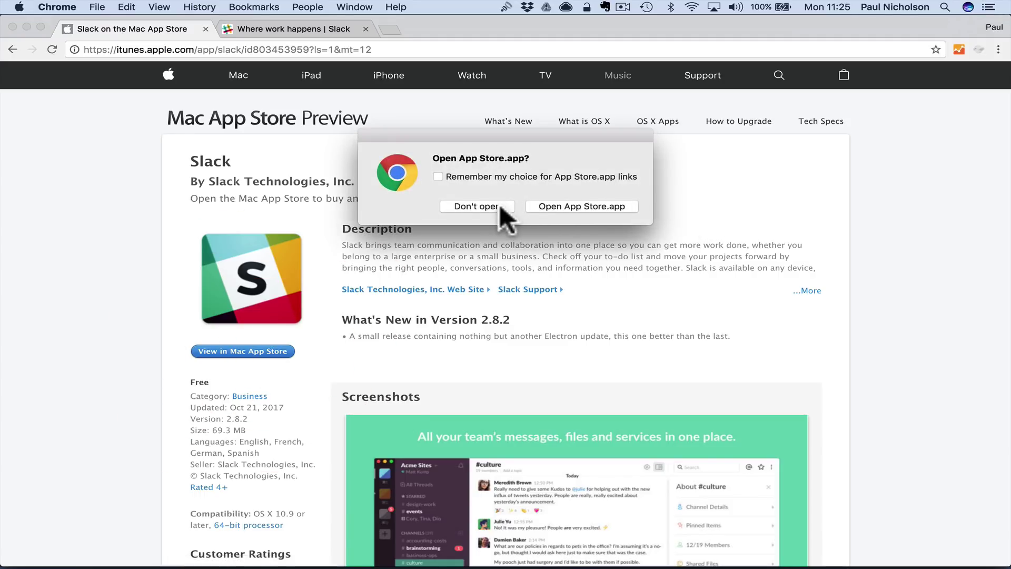
Launch the App Store and install Slack 2.8.2 from its listing.
left_click(554, 206)
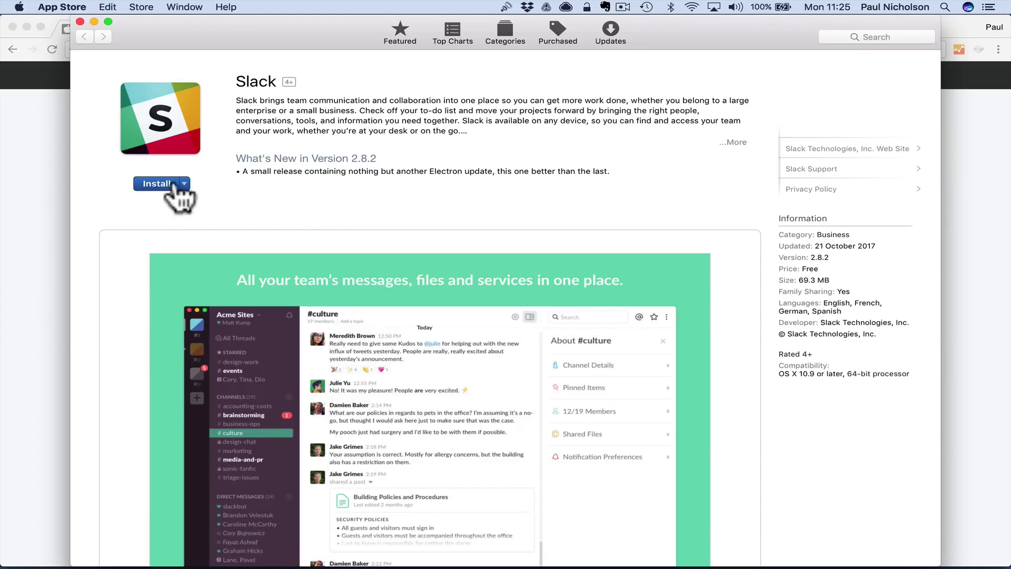
left_click(159, 185)
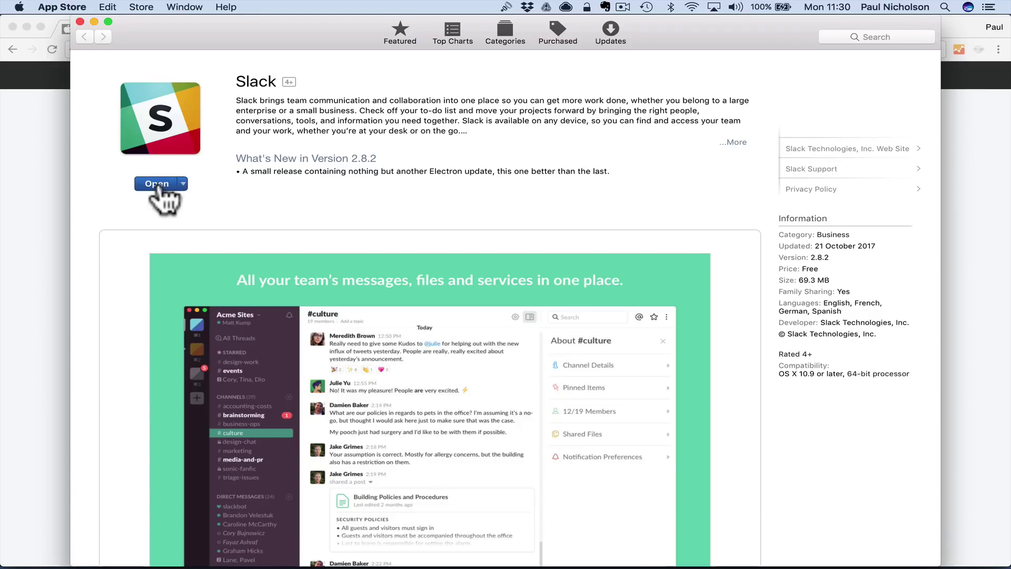
Open the installed Slack app and enter the workspace address happymesecurity.
left_click(157, 185)
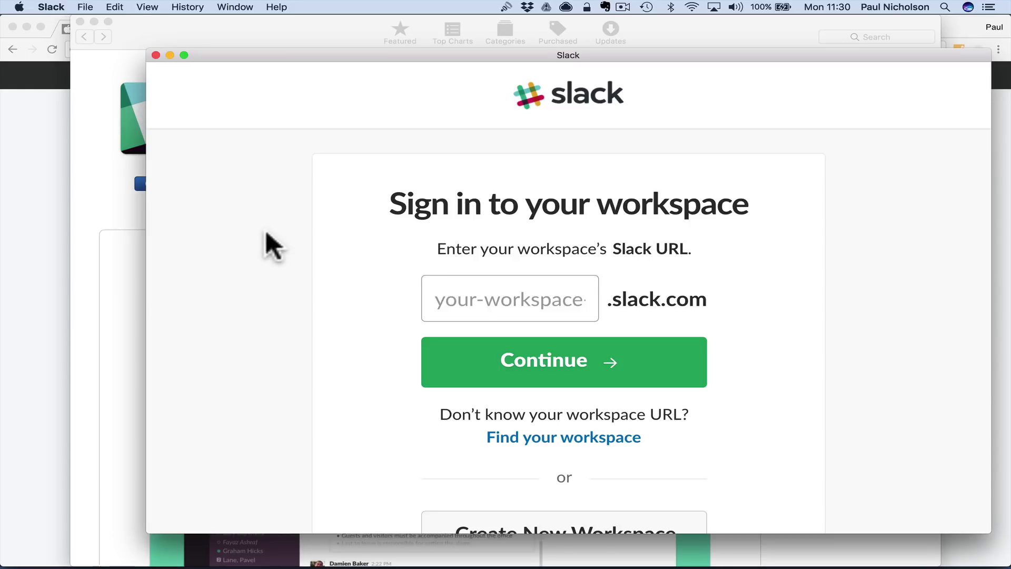
scroll(266, 233, "down", 3)
left_click(429, 238)
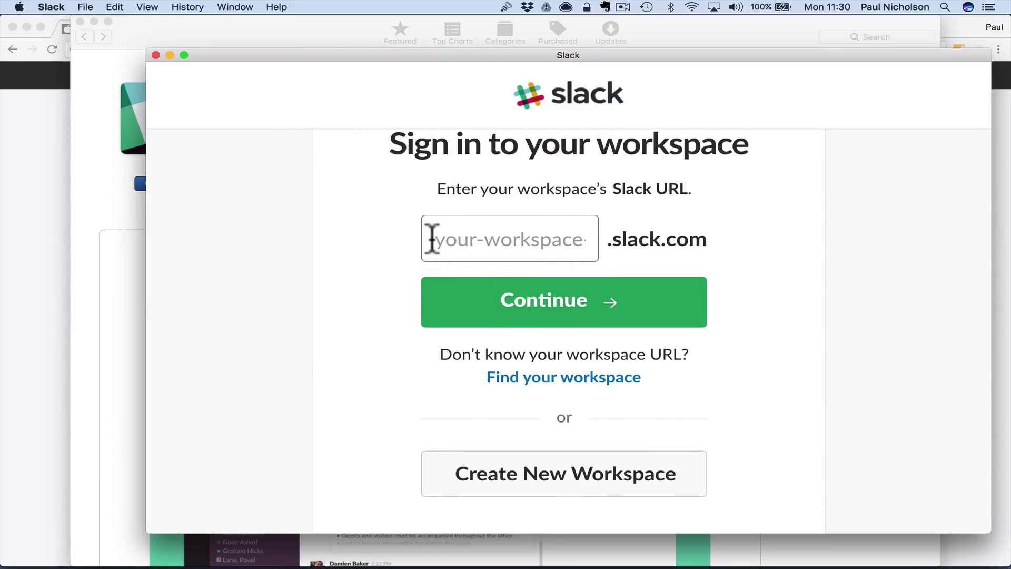
type("happ")
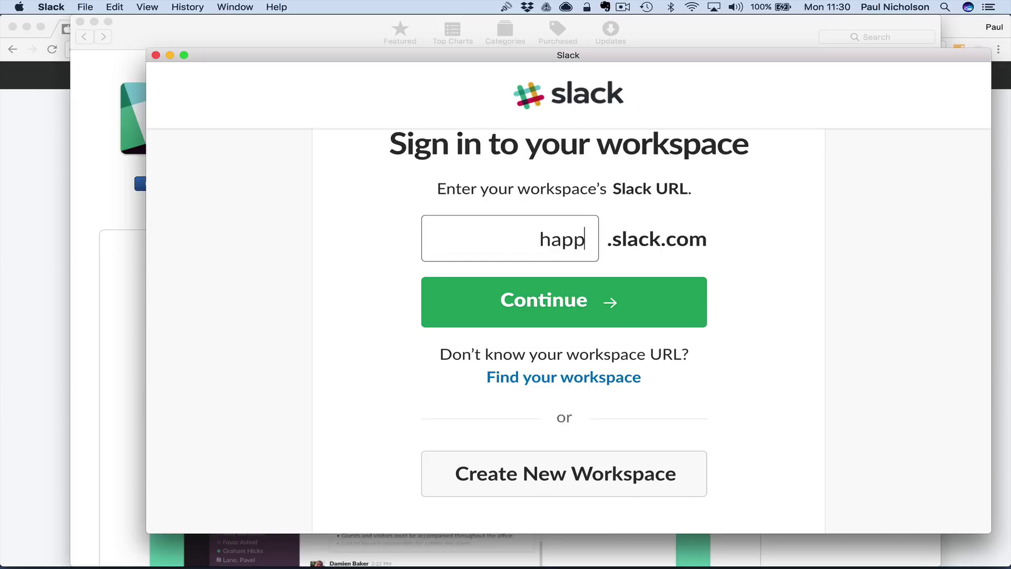
type("ymesecu")
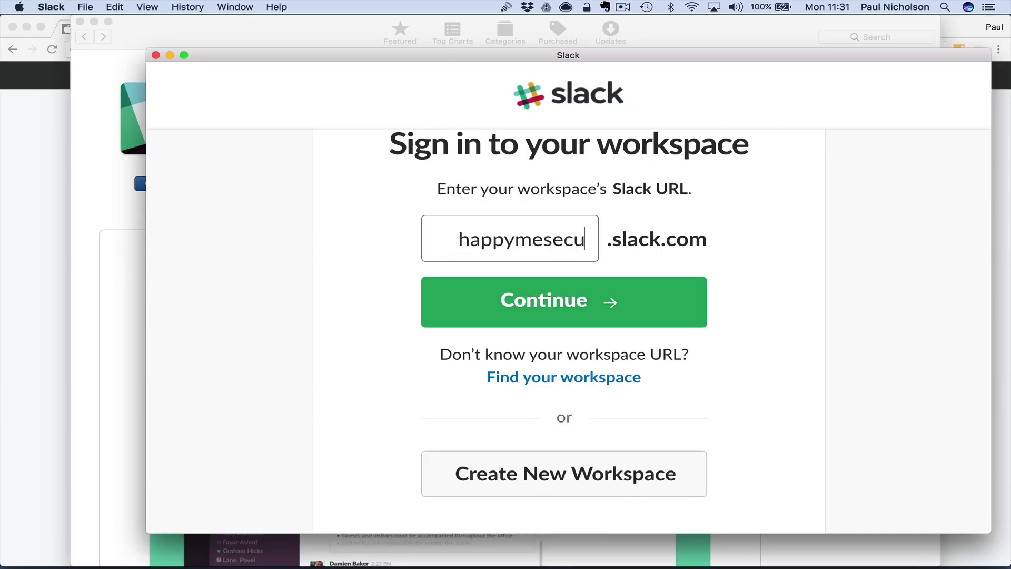
type("rity")
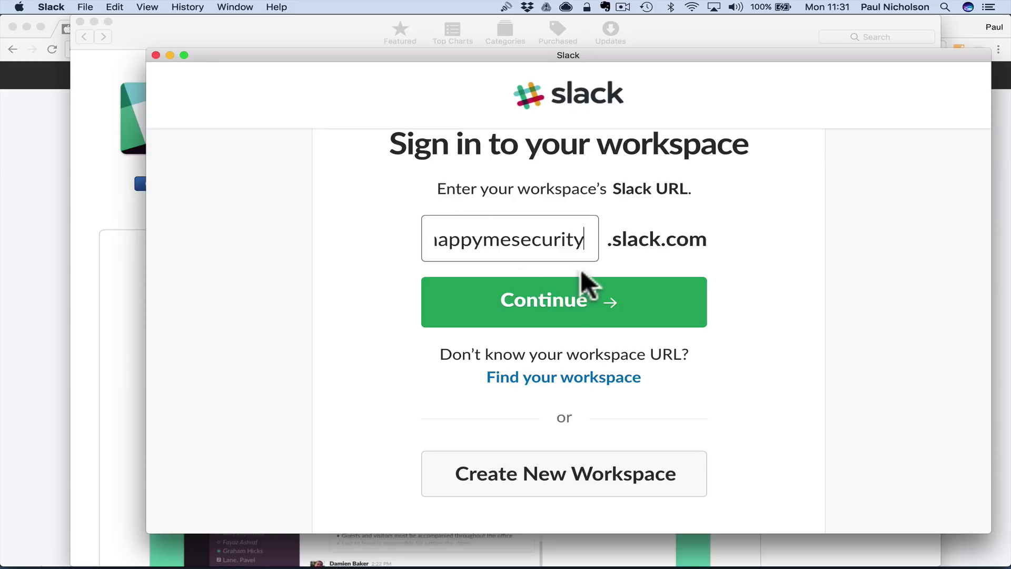
left_click(581, 307)
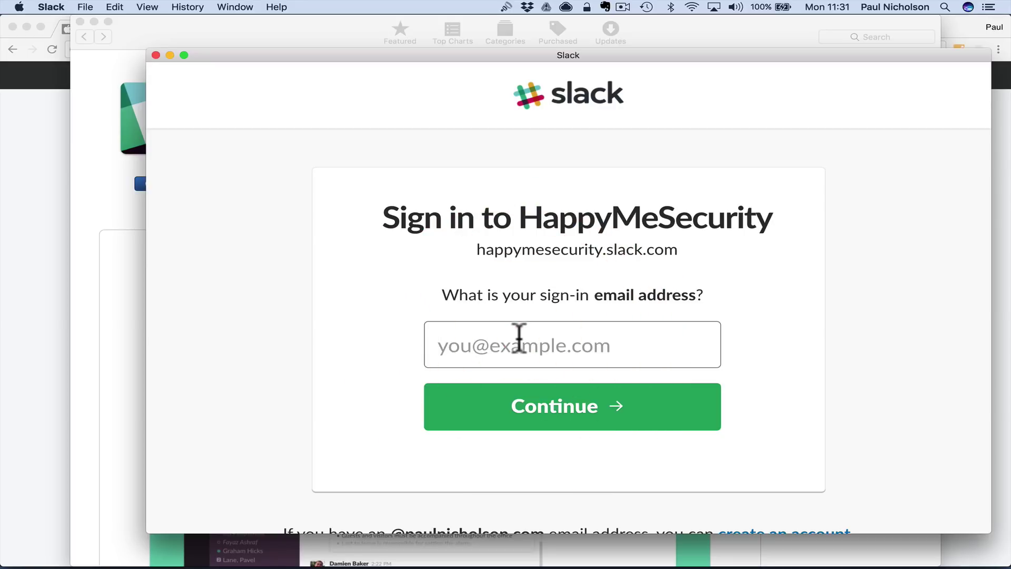
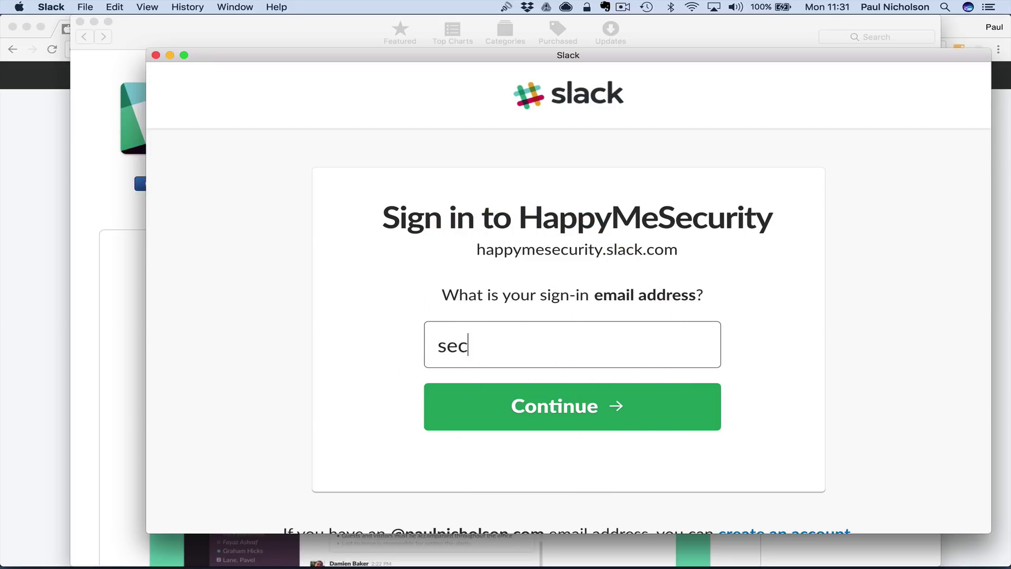
Sign in with the account's email address and password.
left_click(537, 421)
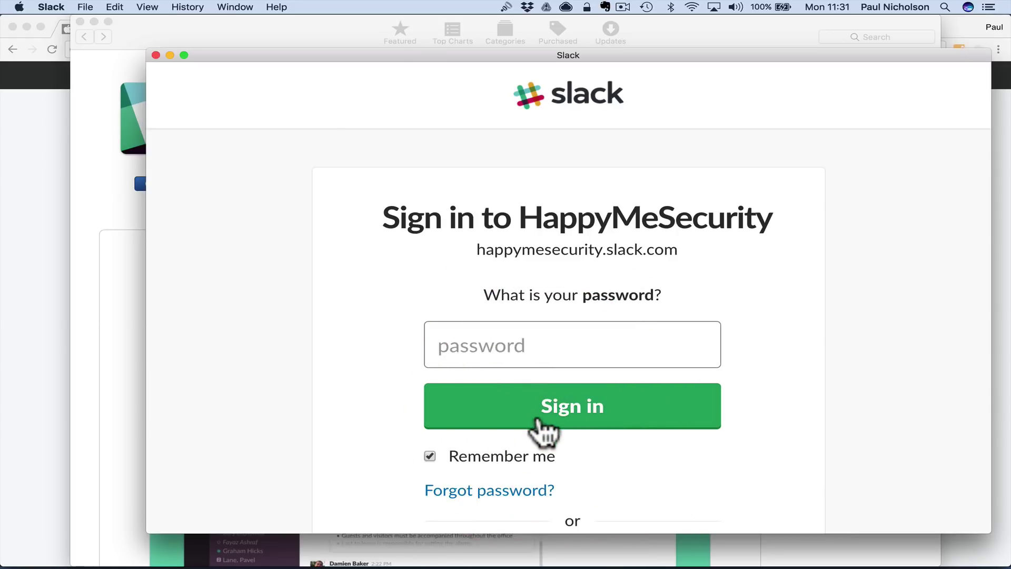
type("•••••")
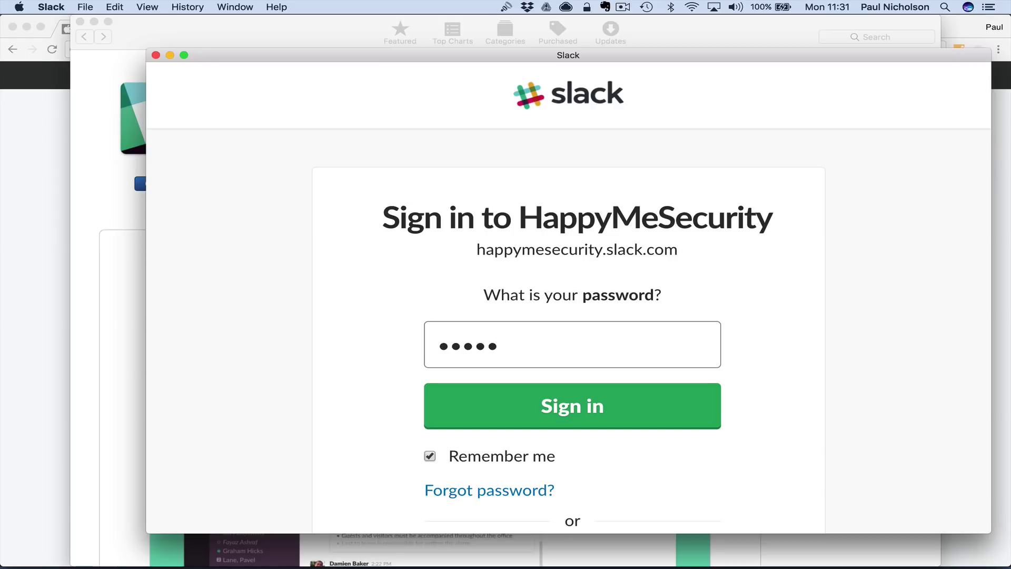
type("•••••")
left_click(543, 420)
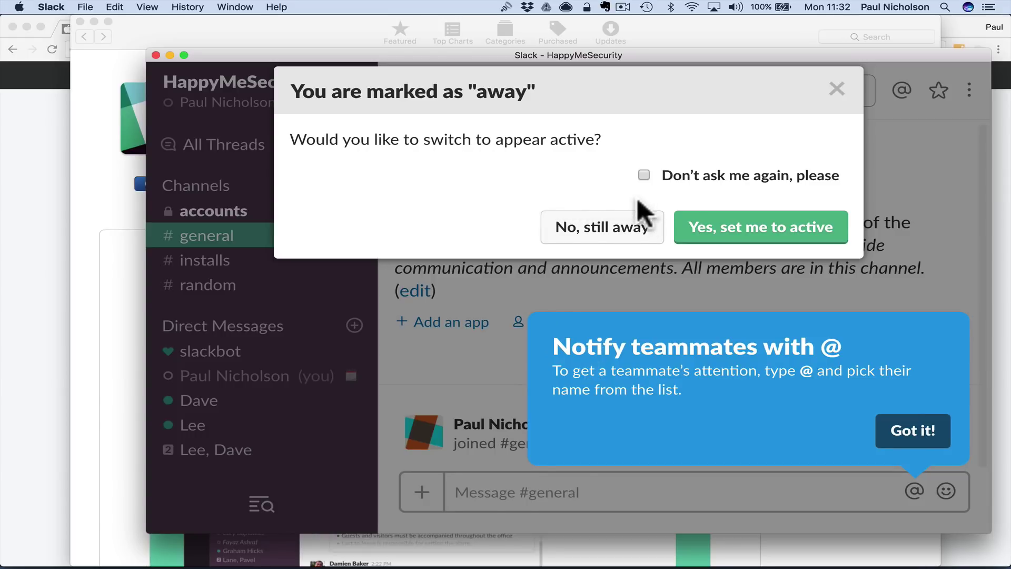
Switch from away to active and start a draft 'hello desk' mentioning a teammate.
left_click(708, 232)
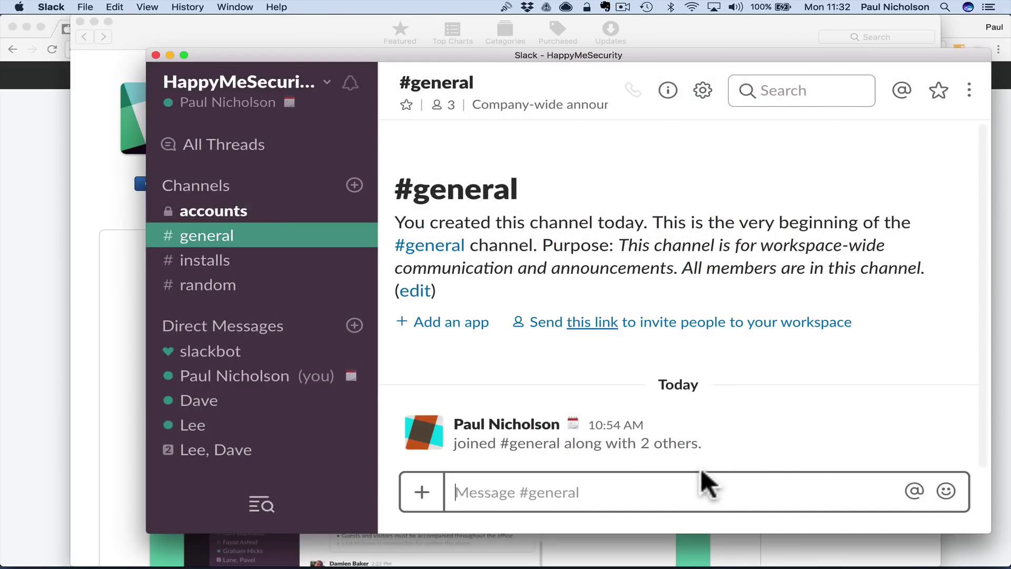
left_click(917, 498)
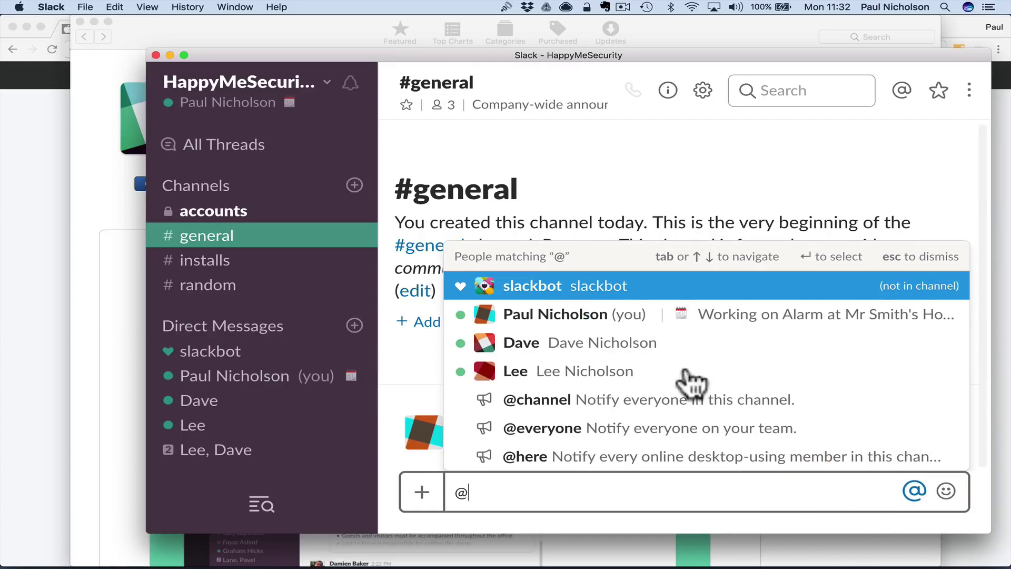
left_click(613, 343)
type("hello desk")
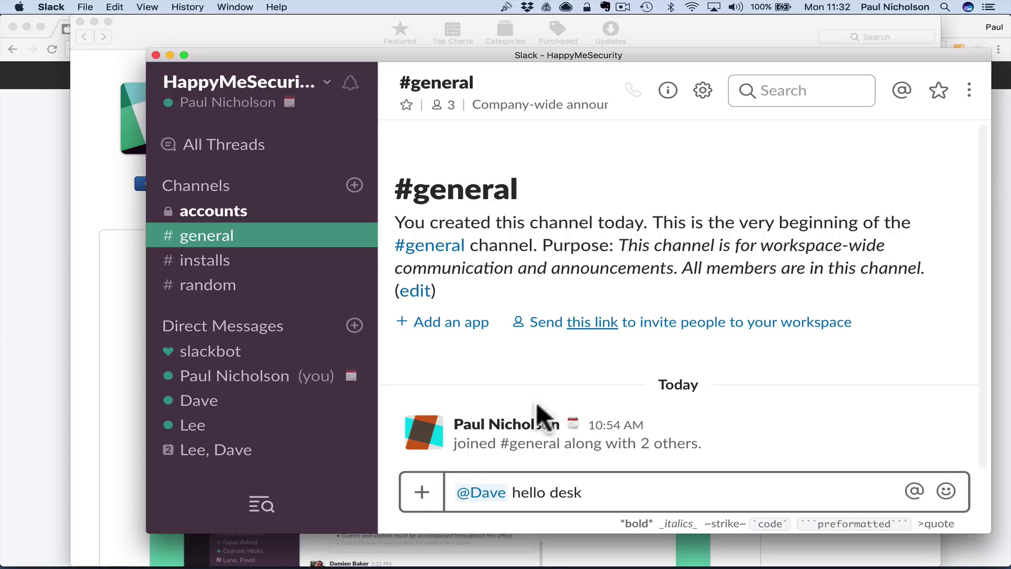
Replace the draft with 'Hello all desktop app is cool' and post it to #general.
triple_click(519, 494)
key("BackSpace")
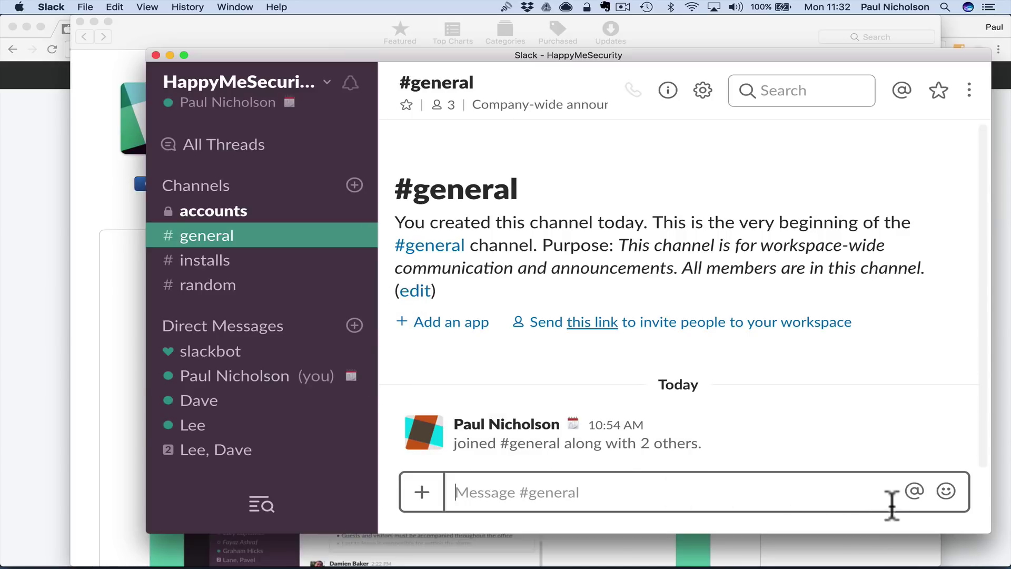
type("Hello al")
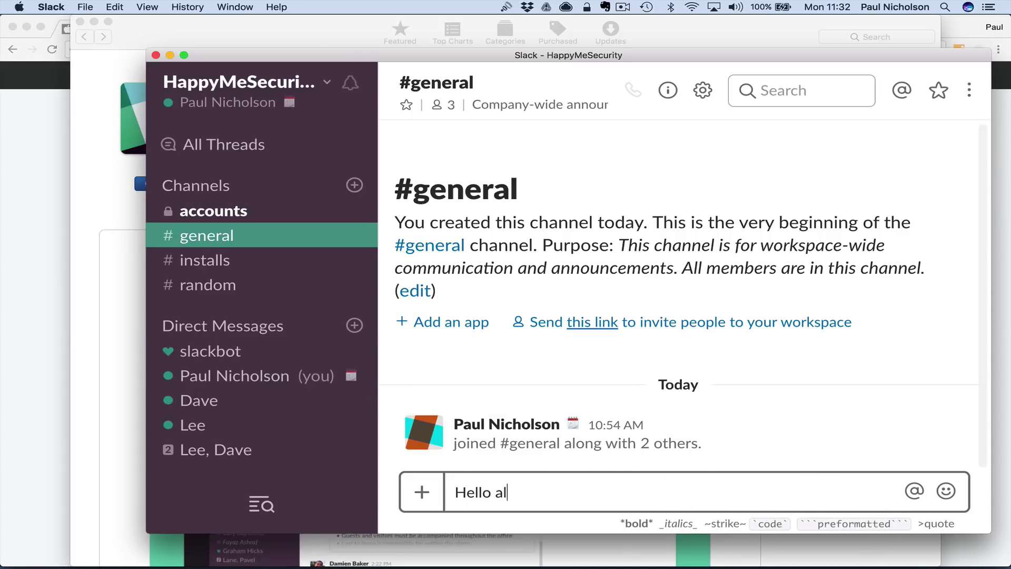
type("l desktop app is col")
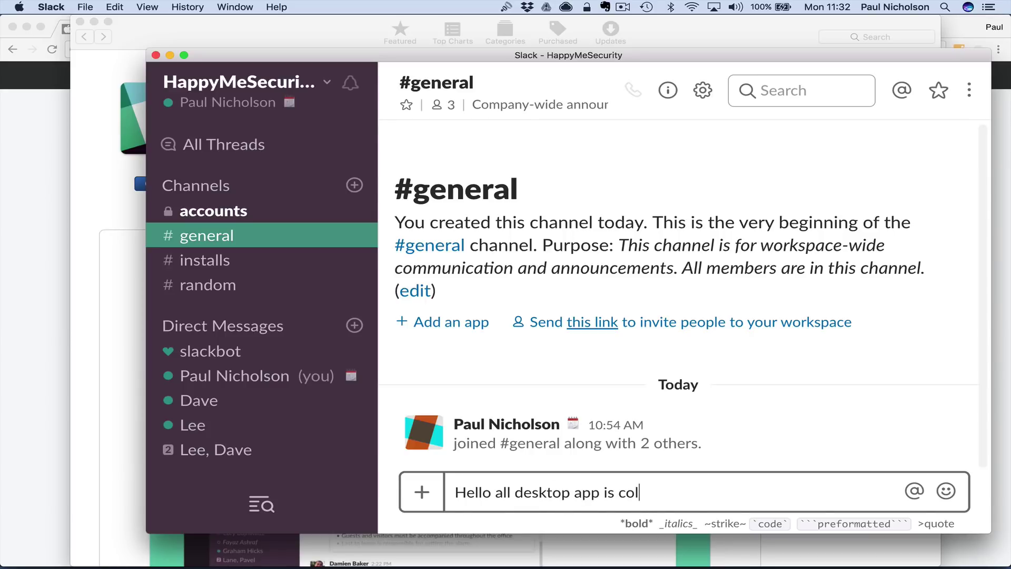
type("ol")
key("Return")
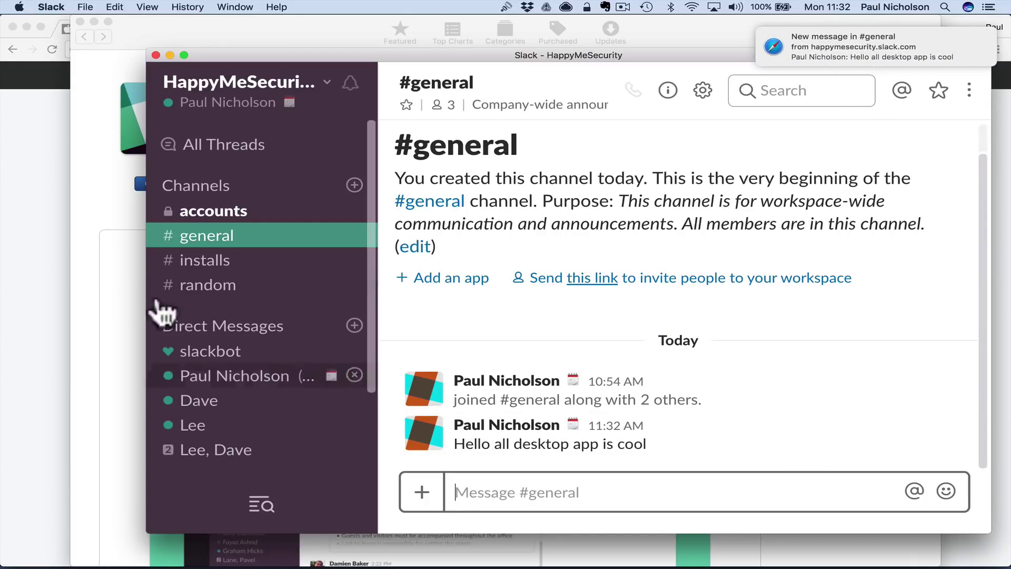
left_click(200, 231)
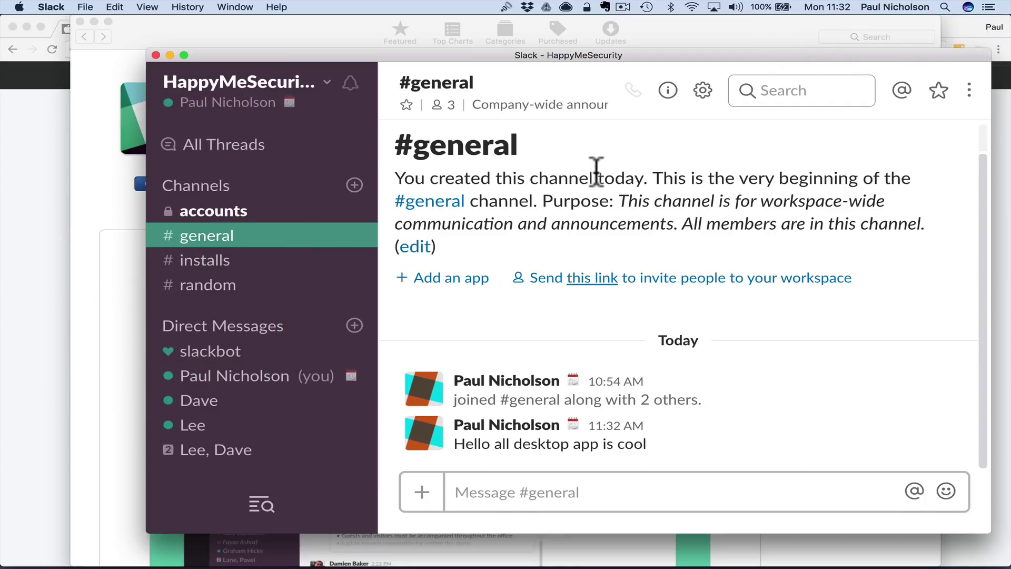
Turn on Mute entire channel in #general's notification preferences, then revisit #general via #random.
left_click(704, 93)
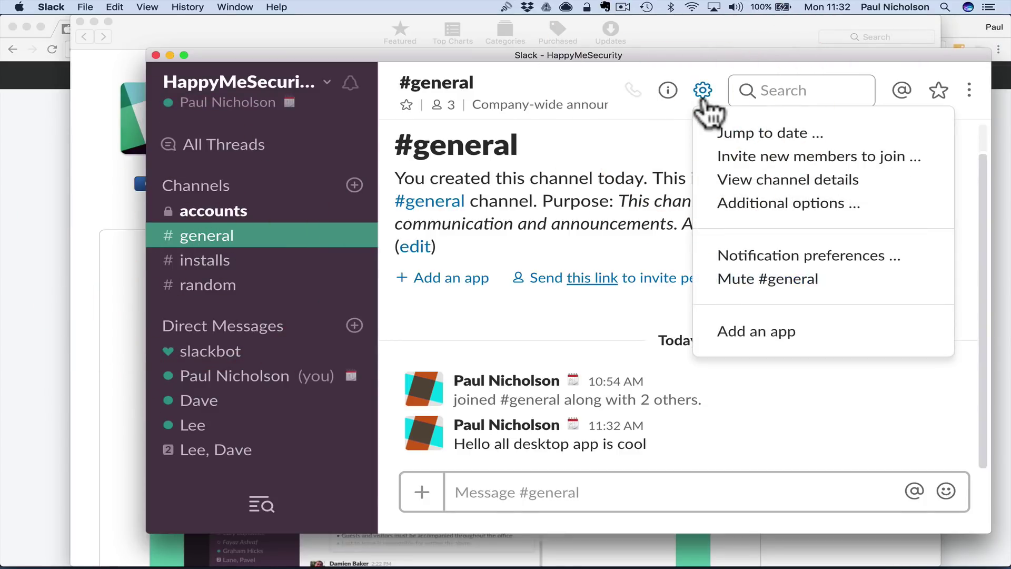
left_click(729, 255)
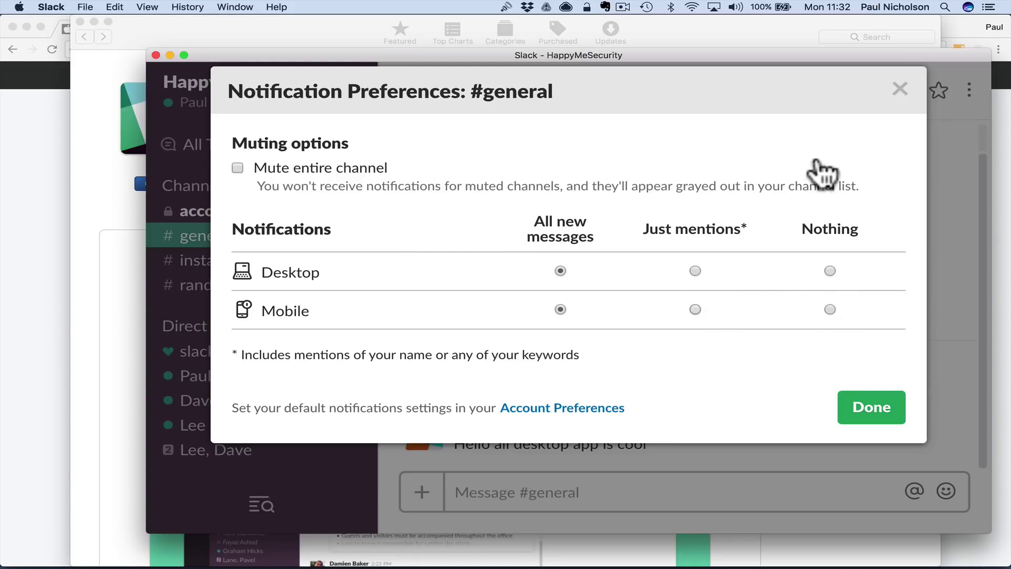
left_click(238, 168)
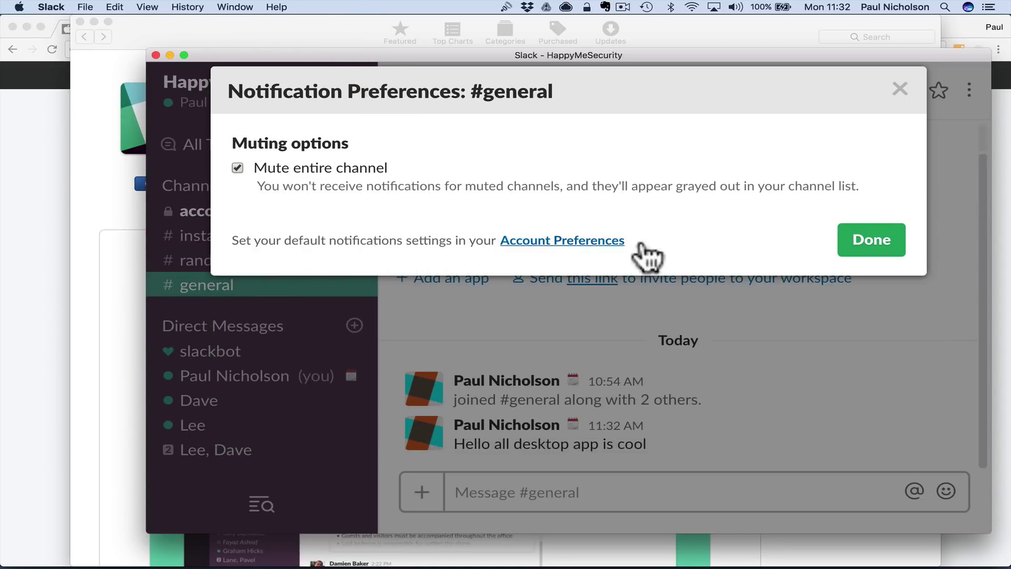
left_click(861, 244)
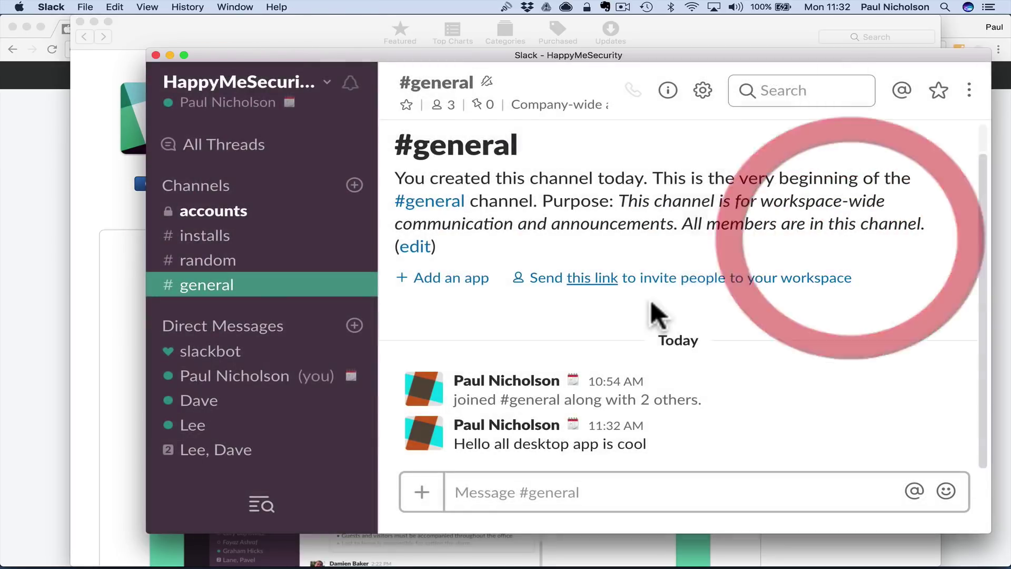
left_click(288, 260)
left_click(289, 285)
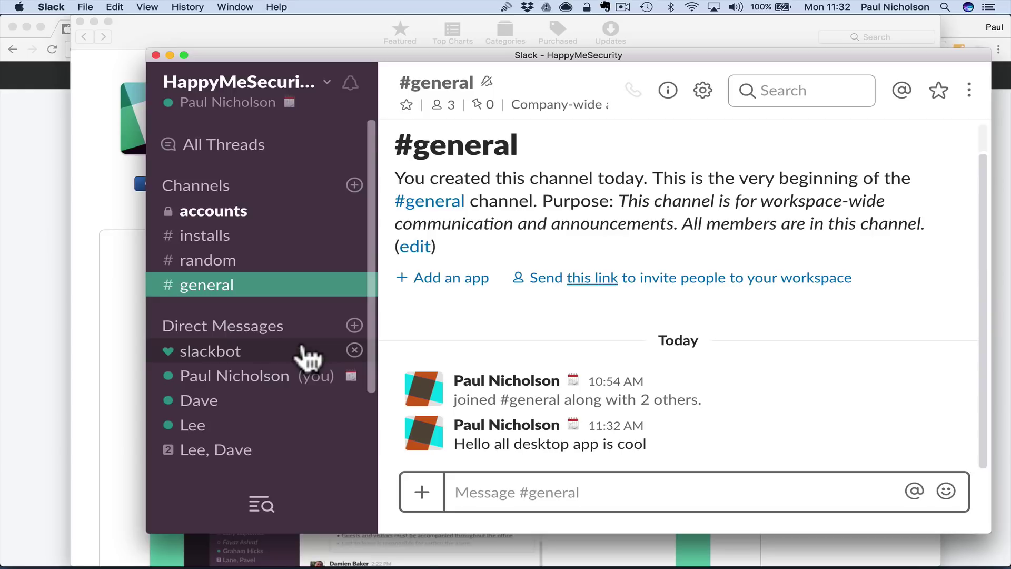
In Safari's web Slack, close the channel browser and open #general.
mouse_move(505, 566)
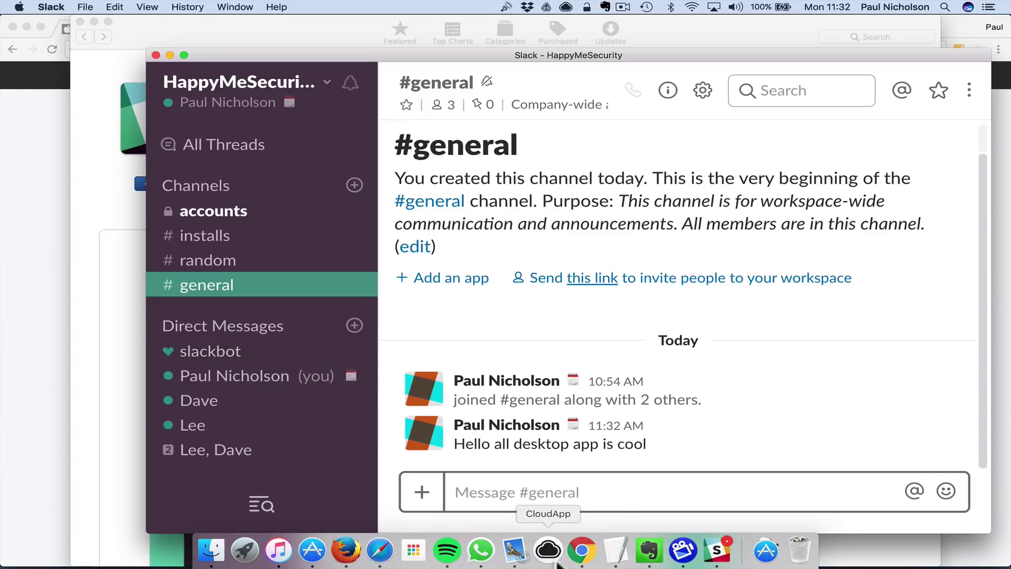
left_click(379, 550)
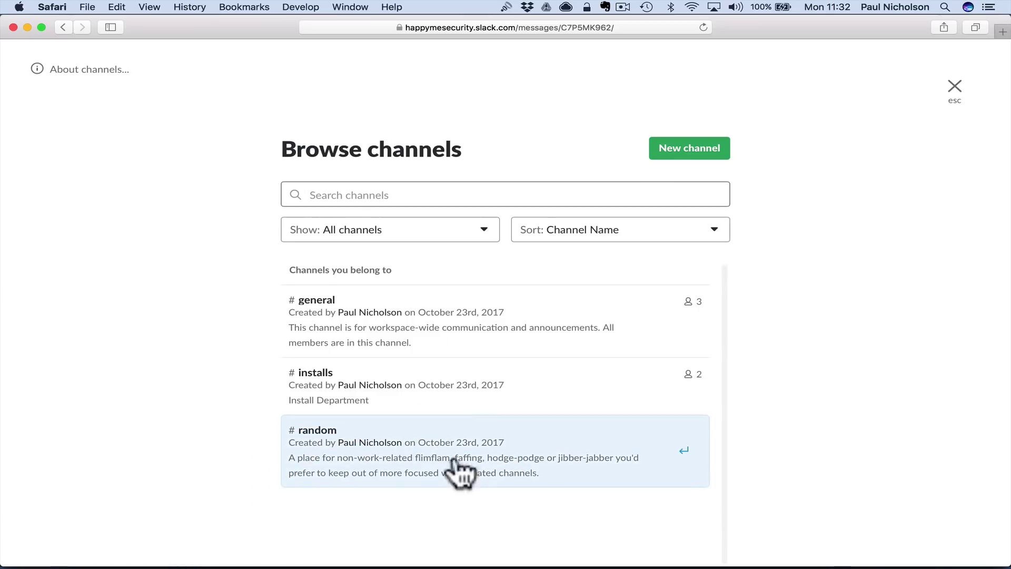
left_click(955, 87)
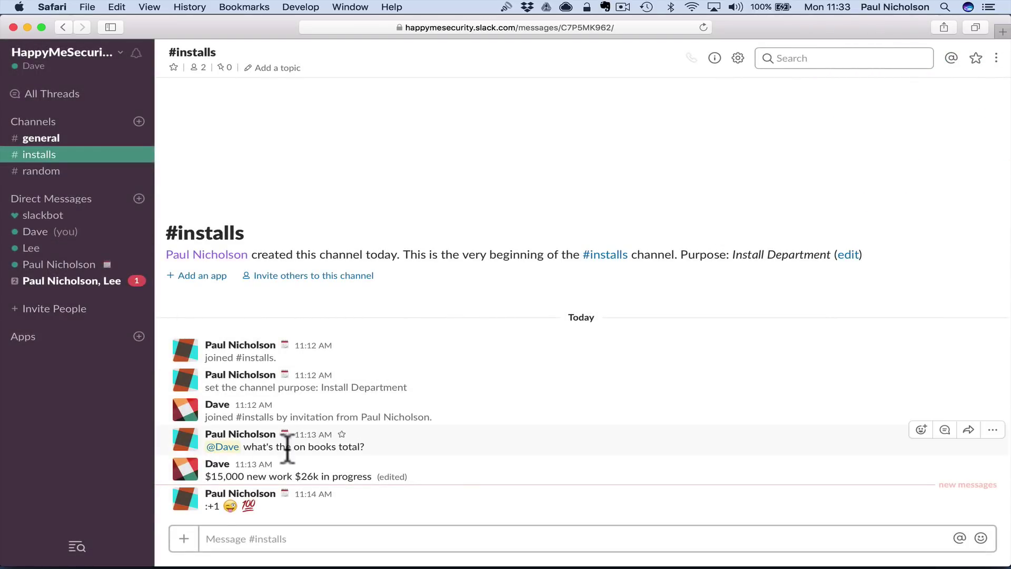
left_click(244, 537)
left_click(51, 139)
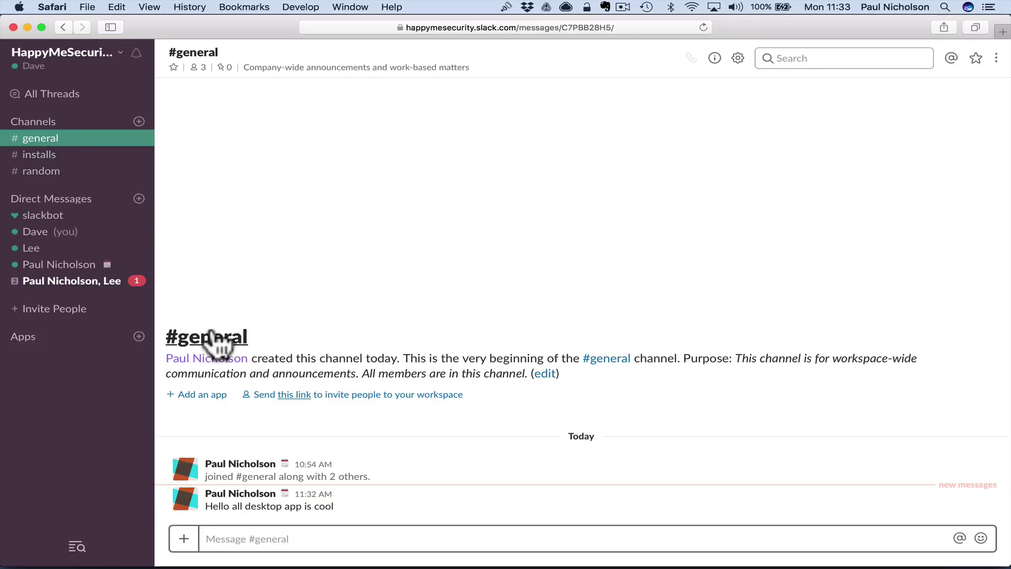
Post 'yeah I have it too but using Safari' in #general, then return to the desktop app.
left_click(262, 539)
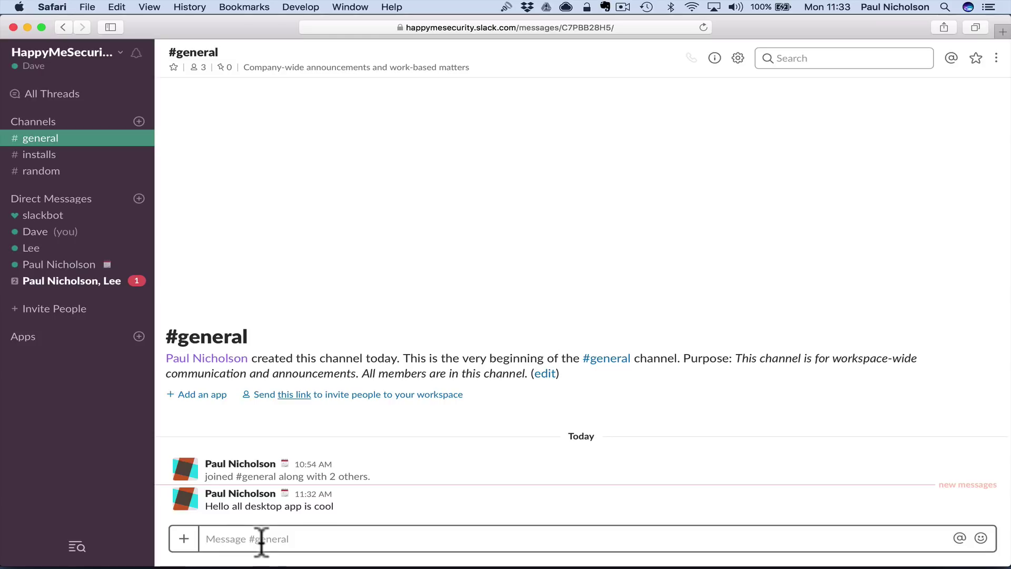
type("yeah I have it too but using Safari")
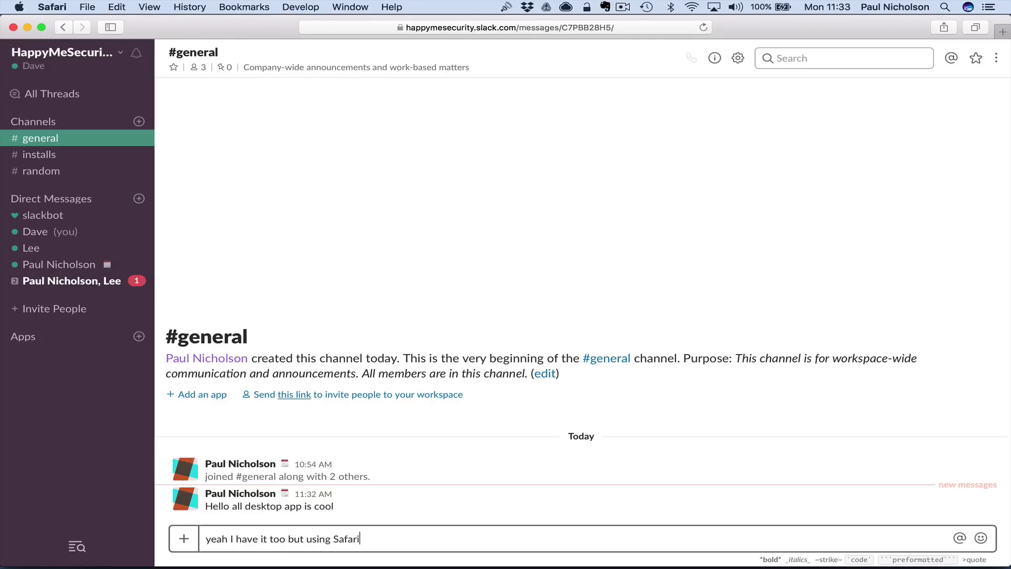
key("Return")
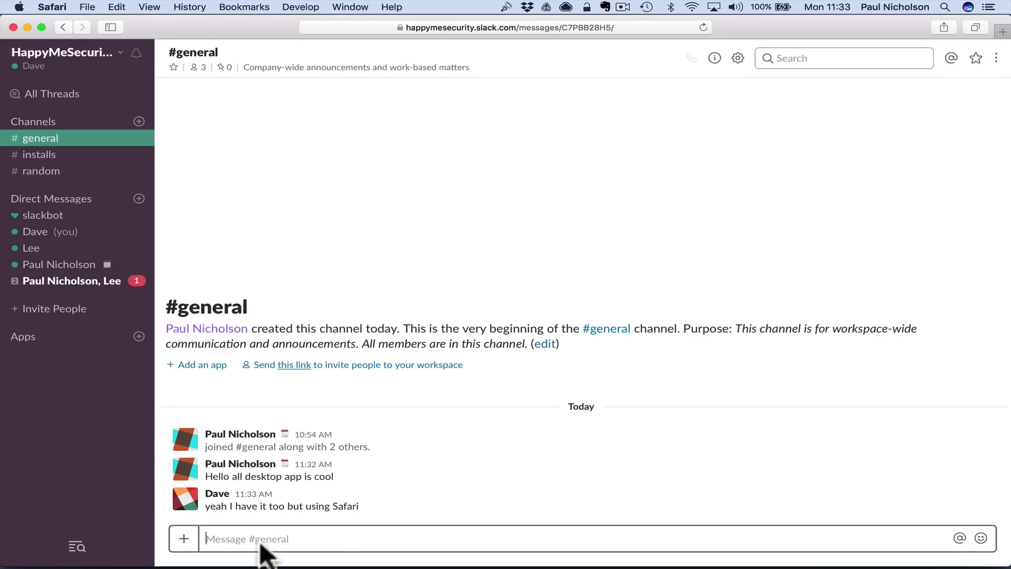
mouse_move(582, 561)
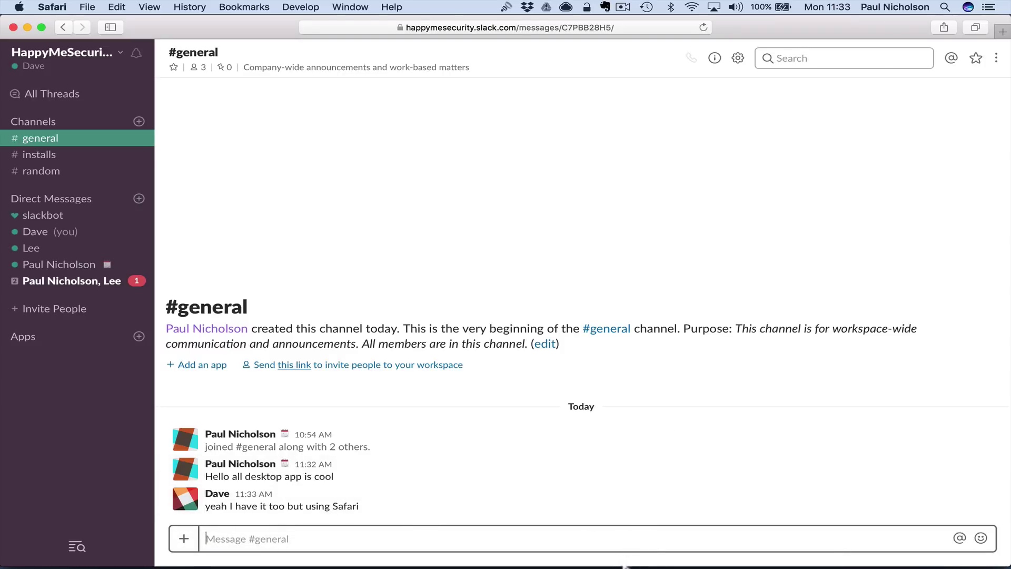
left_click(715, 552)
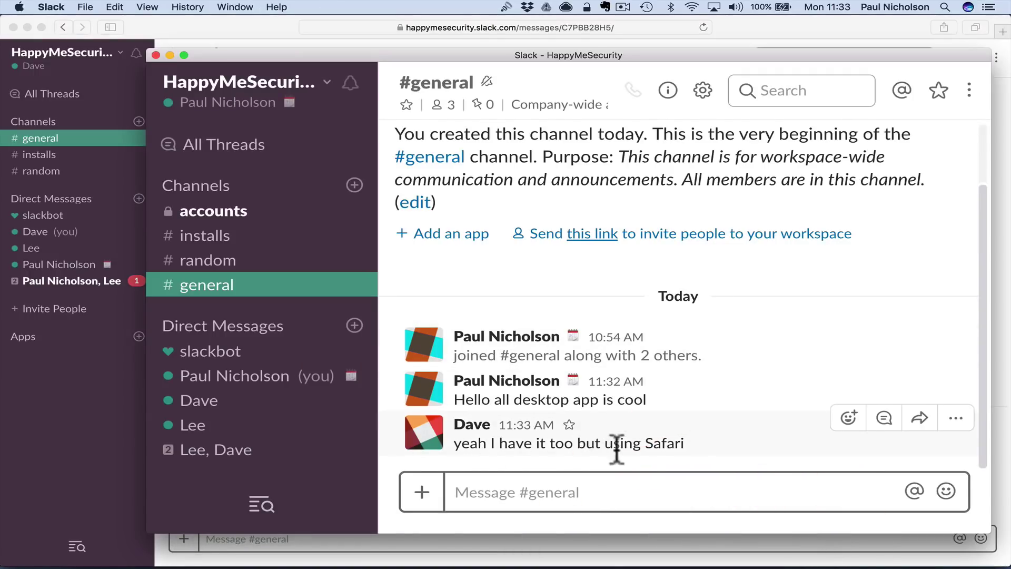
Post 'Yeah App working.' to #random from the browser's web Slack.
left_click(242, 261)
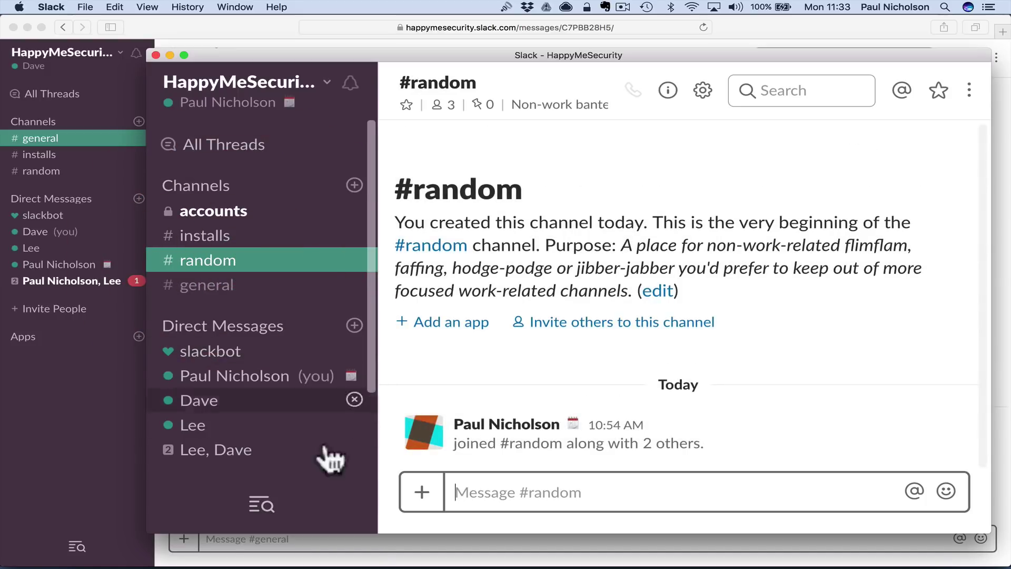
left_click(90, 450)
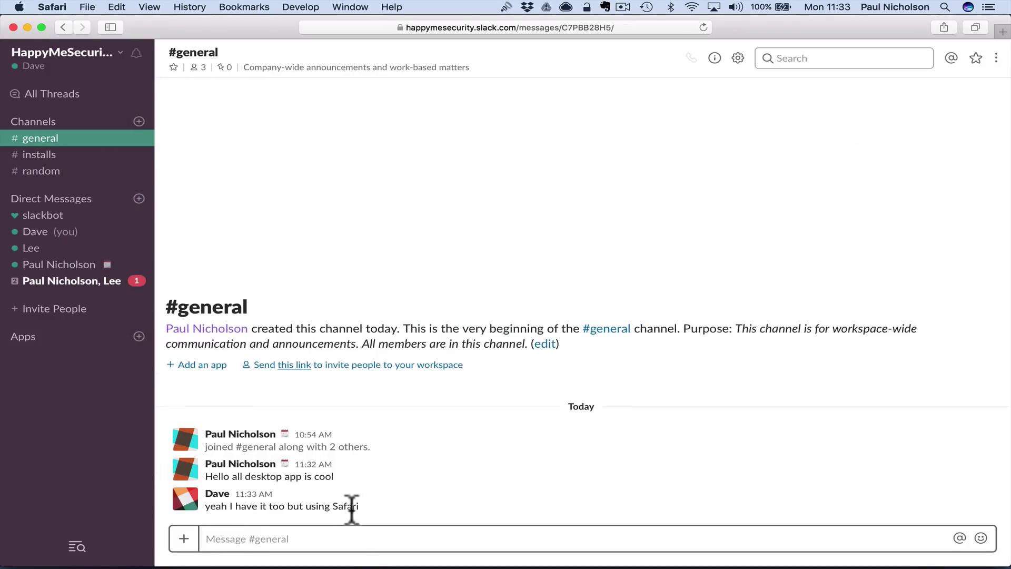
left_click(90, 171)
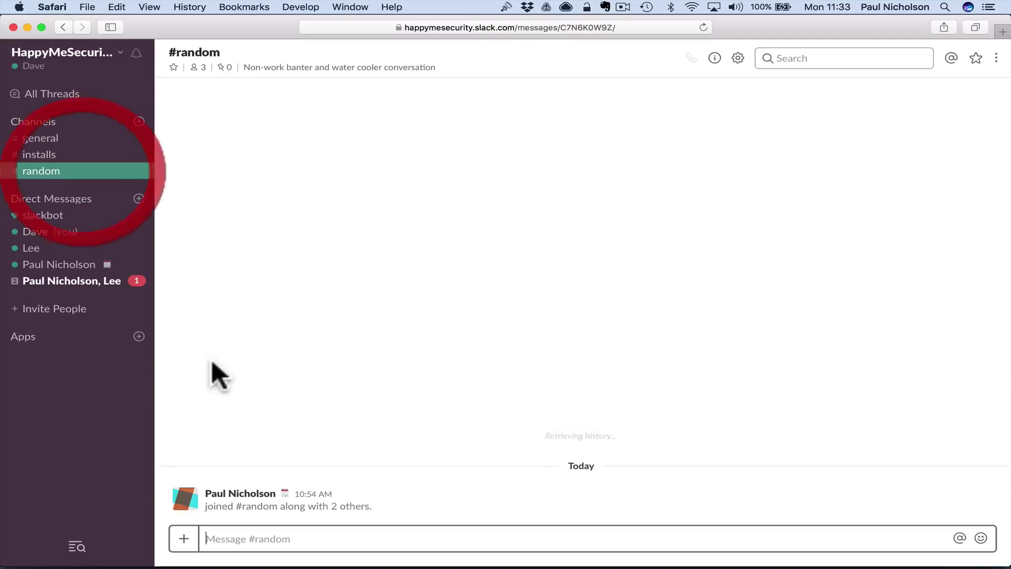
left_click(205, 539)
type("Yeah App working.")
key("Return")
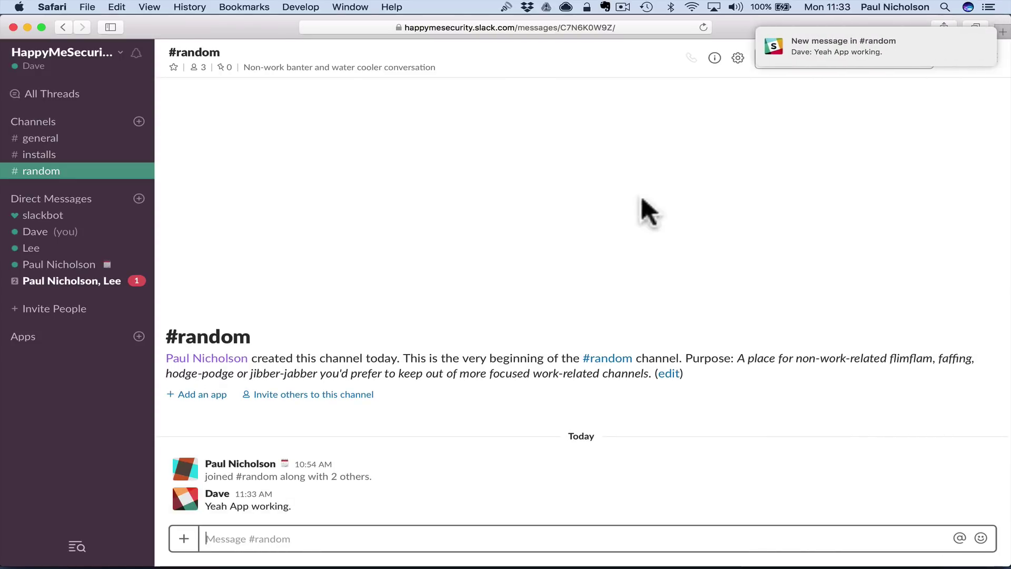
Reply 'Coolio' in the desktop app's #random, then view #installs, #random and #general.
mouse_move(824, 59)
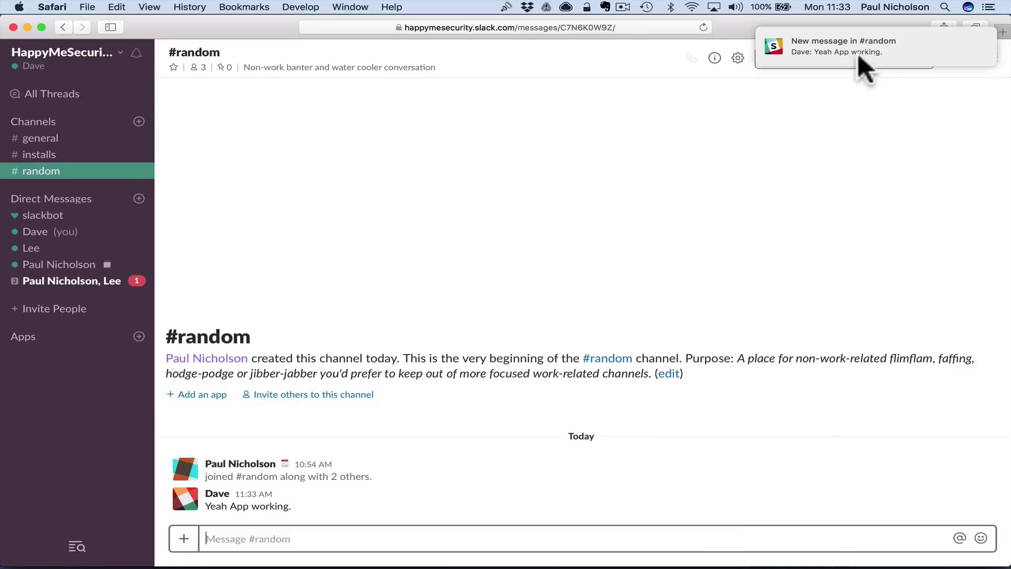
left_click(854, 53)
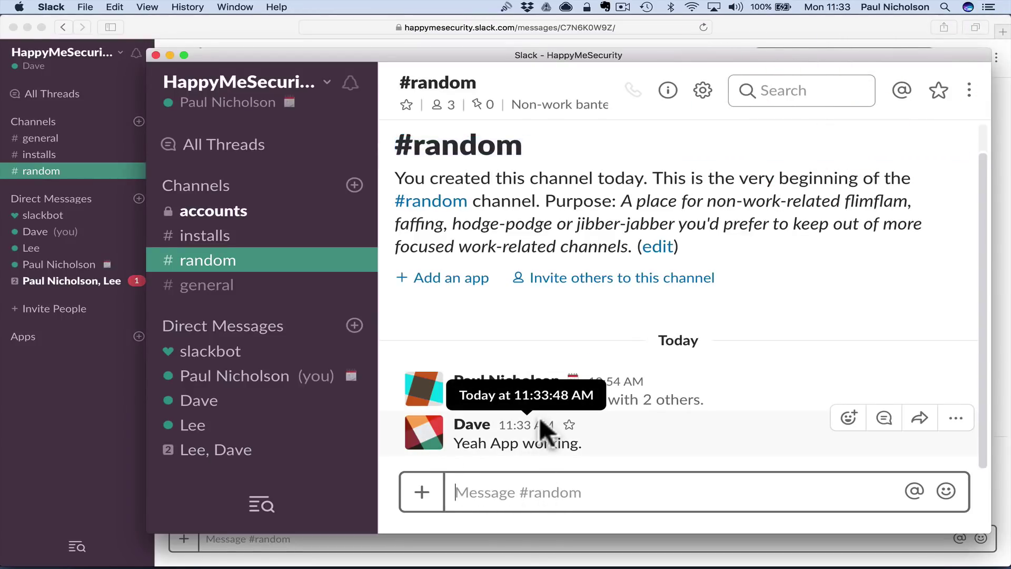
left_click(512, 493)
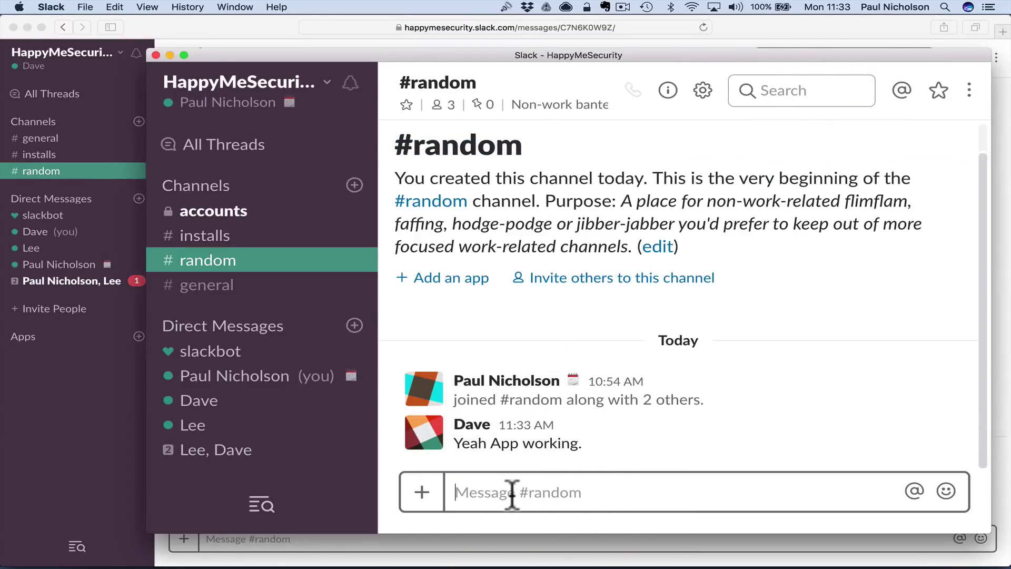
type("Coolio")
key("Return")
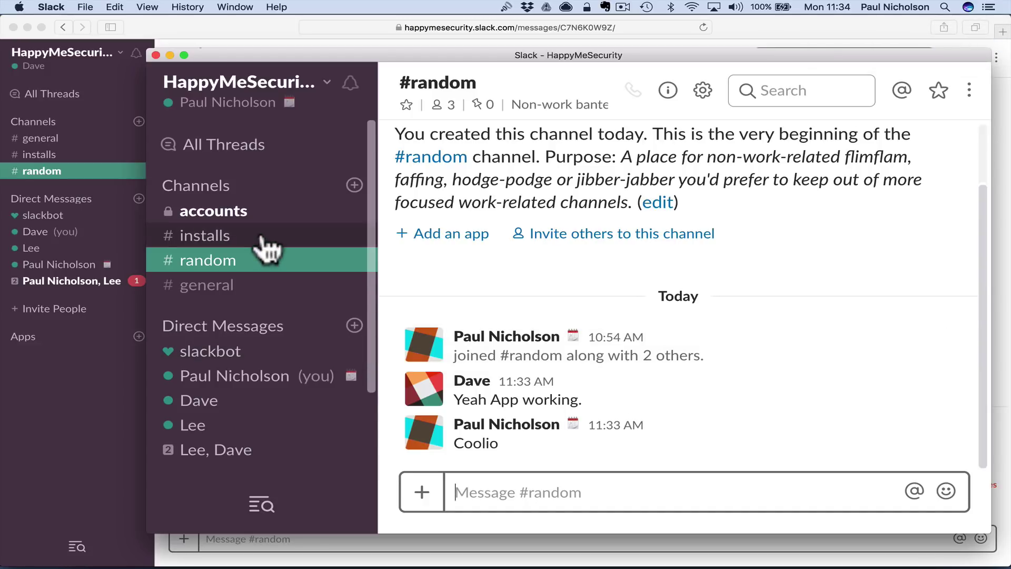
left_click(213, 234)
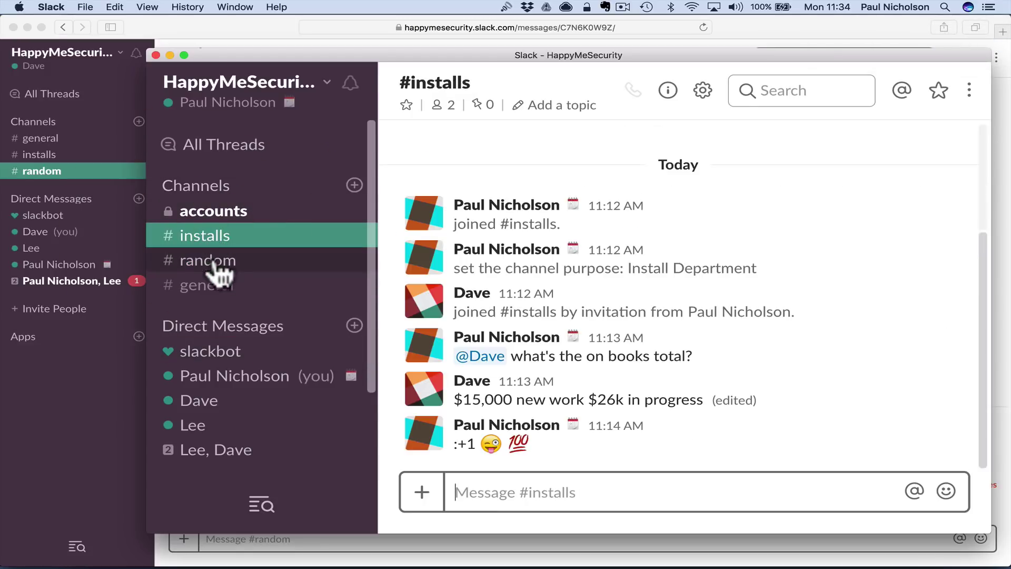
left_click(216, 263)
left_click(216, 287)
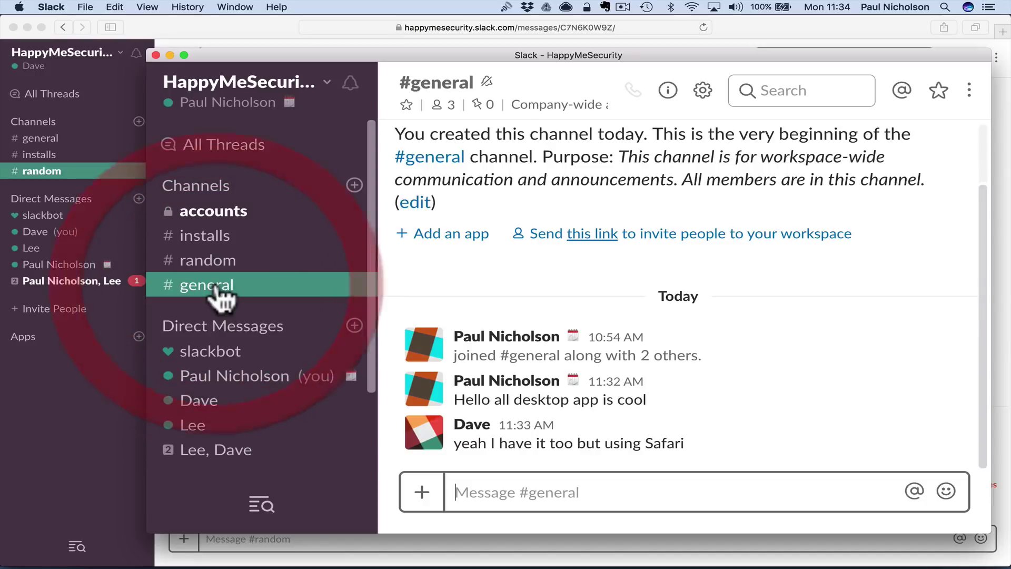